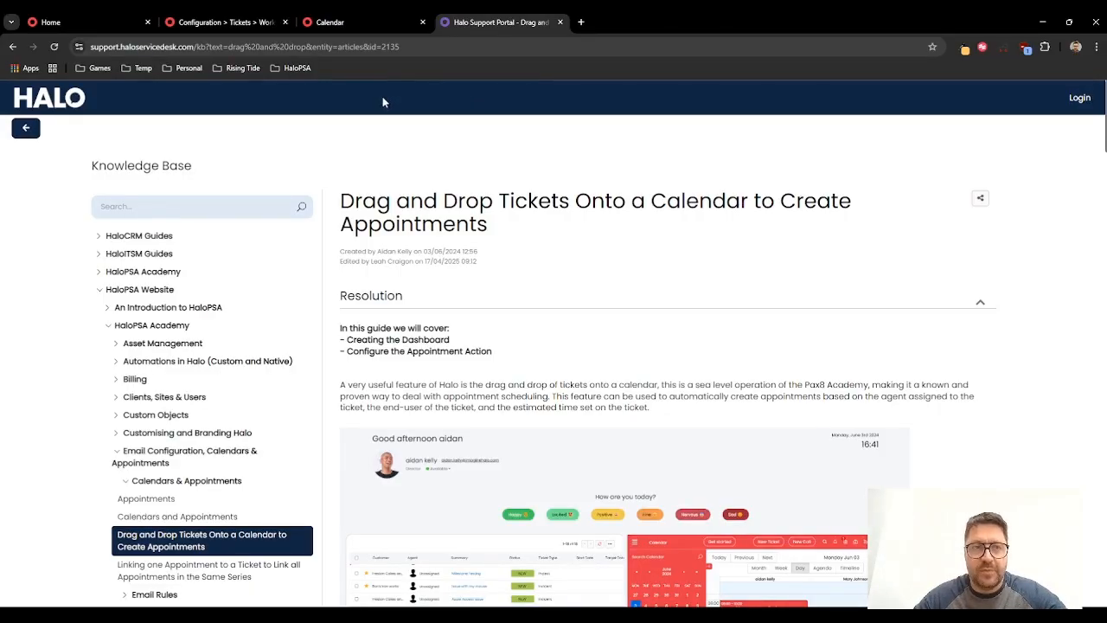
Step: Review the service desk ticket list and the JP Workflow flow chart in the open tabs
left_click(97, 22)
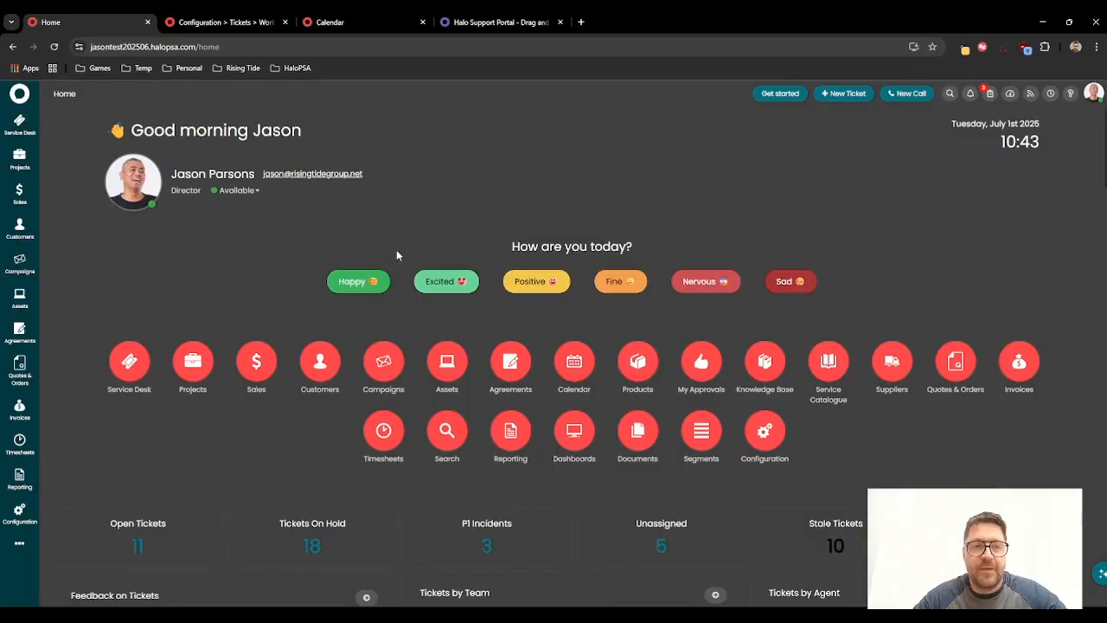
left_click(19, 124)
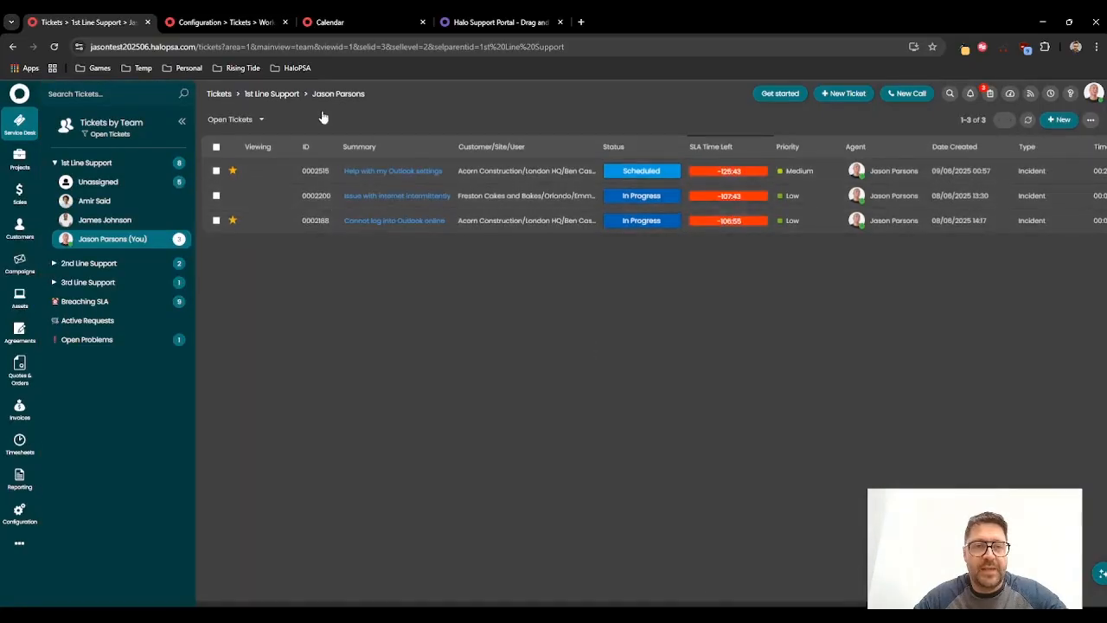
left_click(227, 23)
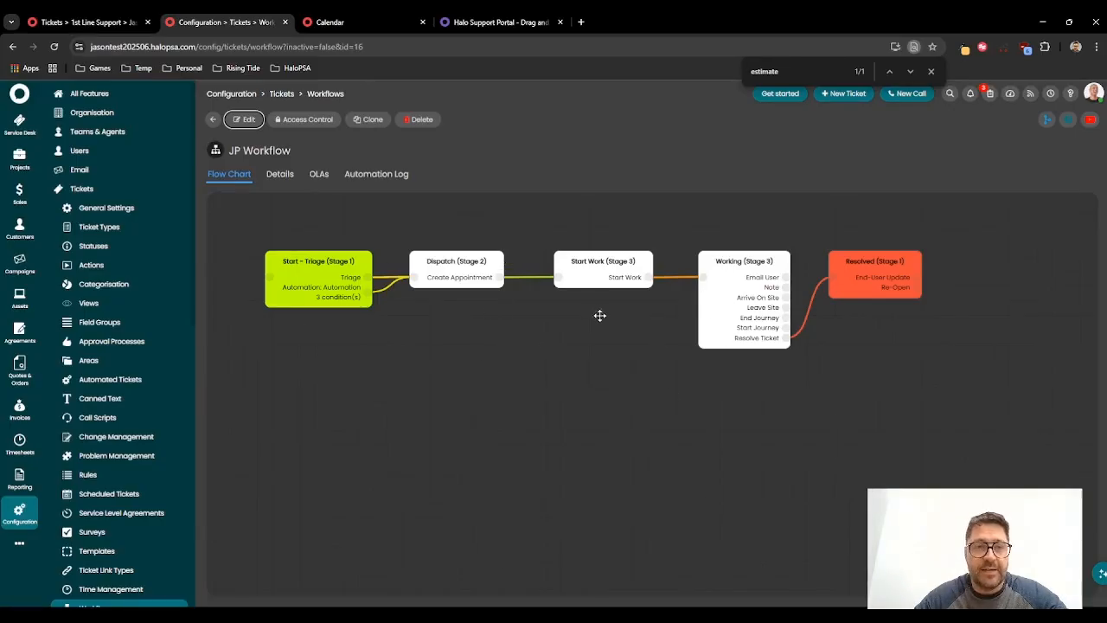
left_click(92, 26)
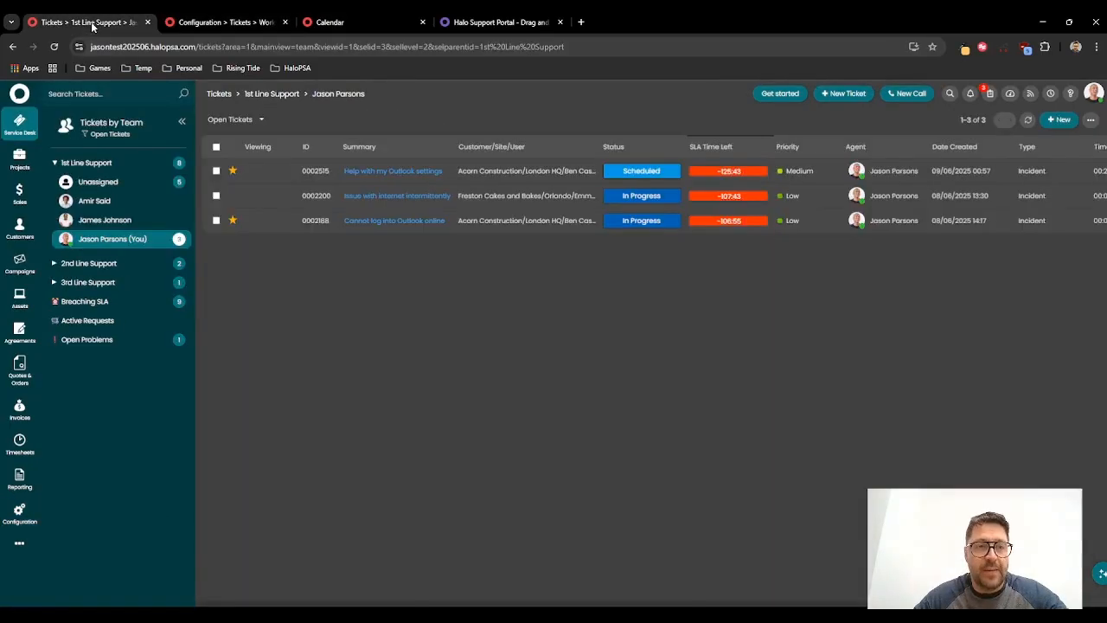
Step: Open the unassigned ticket Reset Outlook Password and set its workflow to JP Workflow
left_click(109, 185)
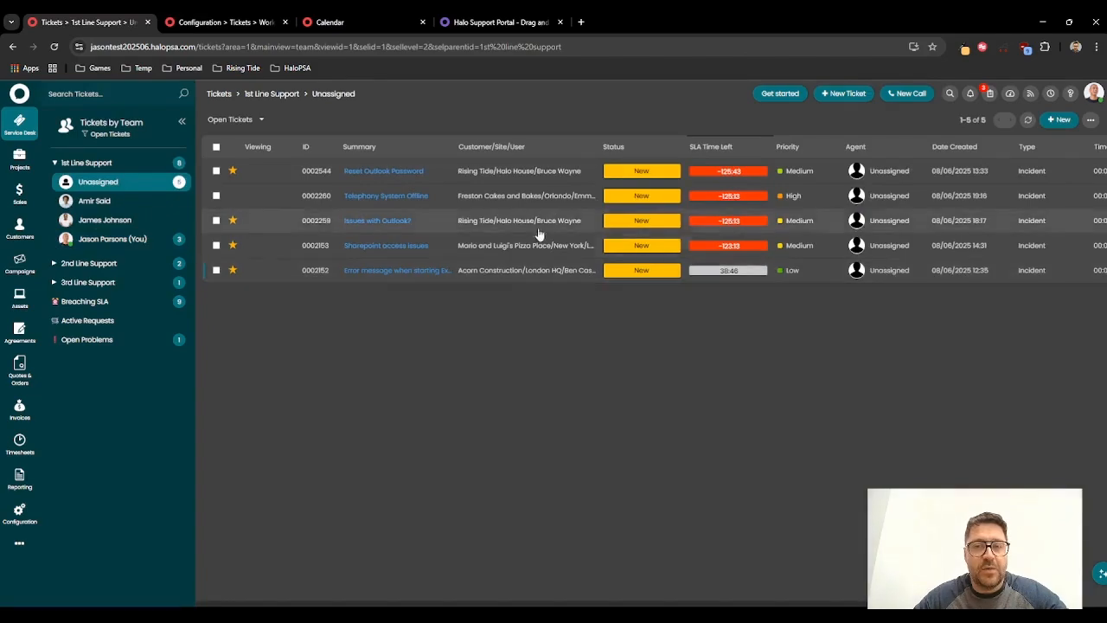
left_click(370, 171)
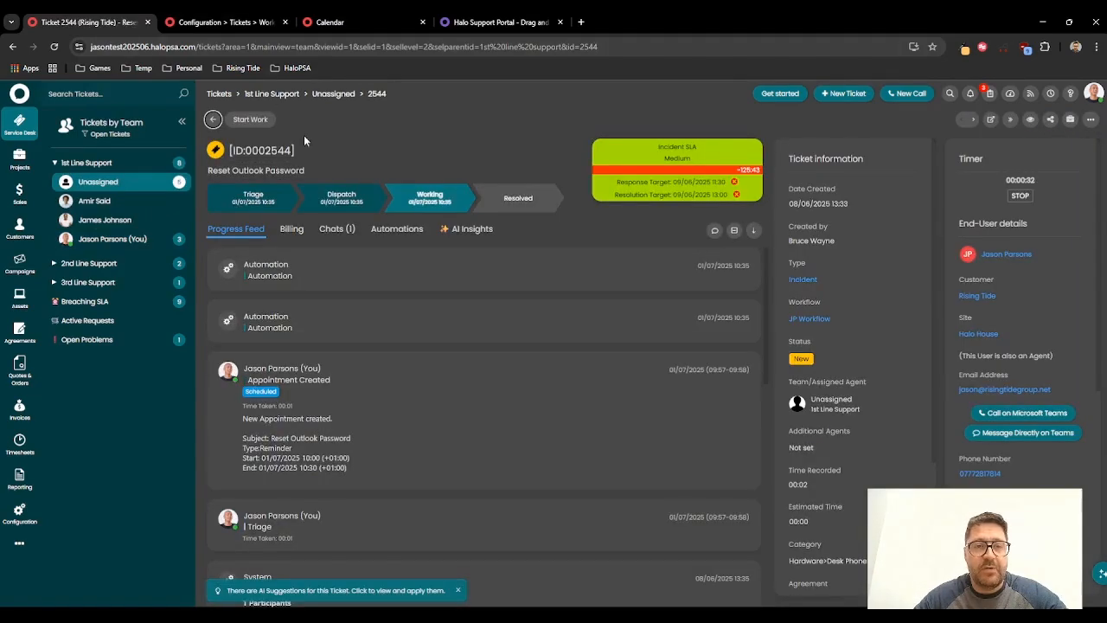
left_click(875, 321)
left_click(841, 356)
left_click(860, 321)
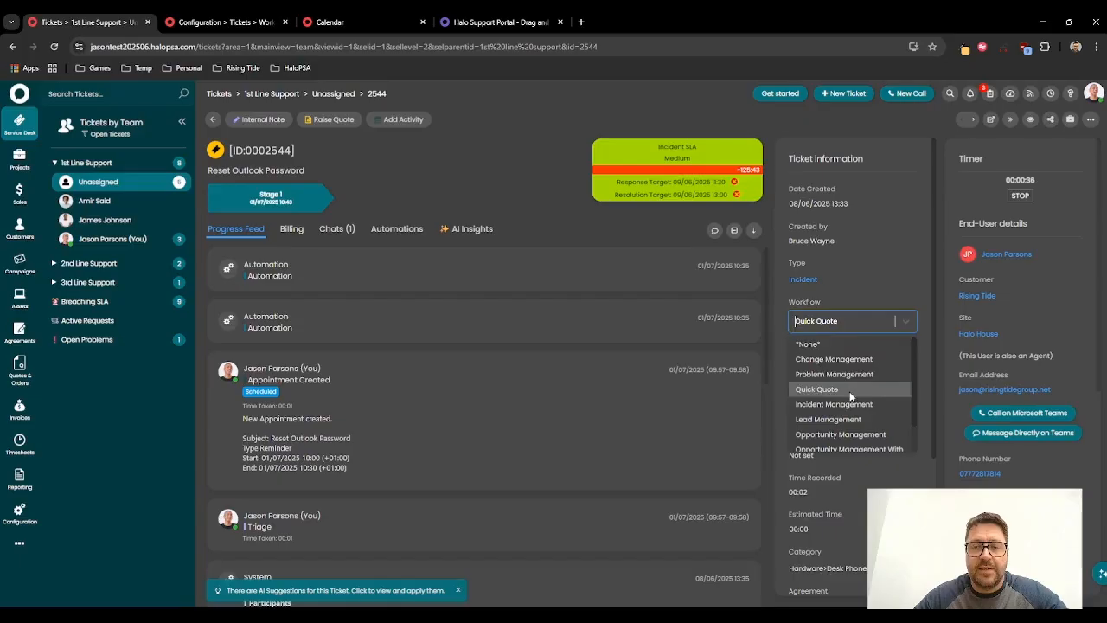
left_click(828, 444)
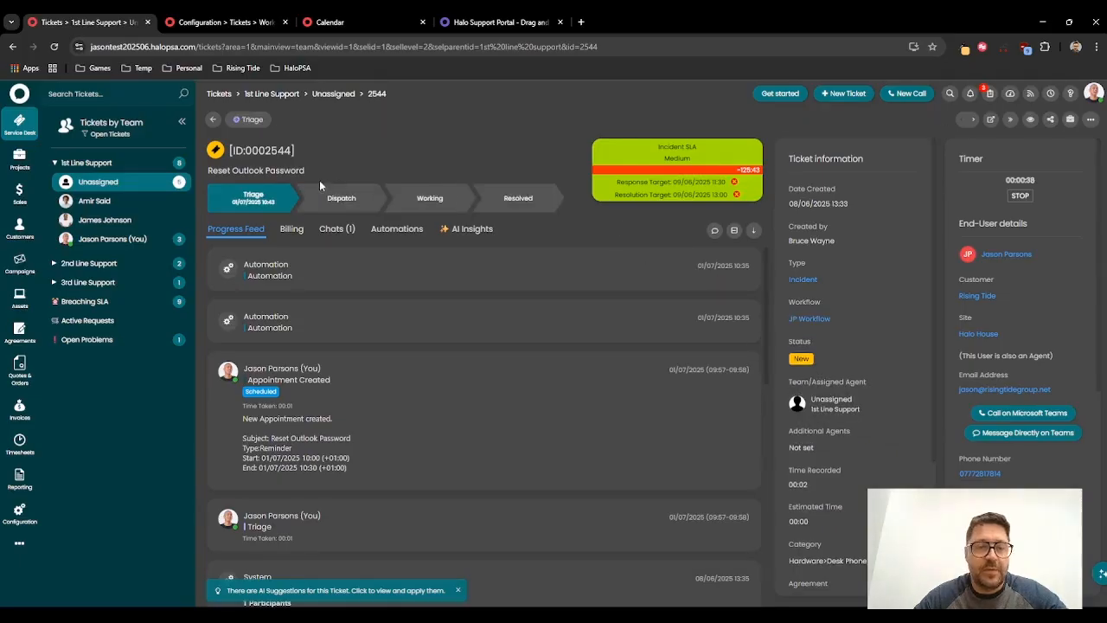
Step: Run the Triage action on the ticket and save it with the prefilled category and priority
left_click(250, 121)
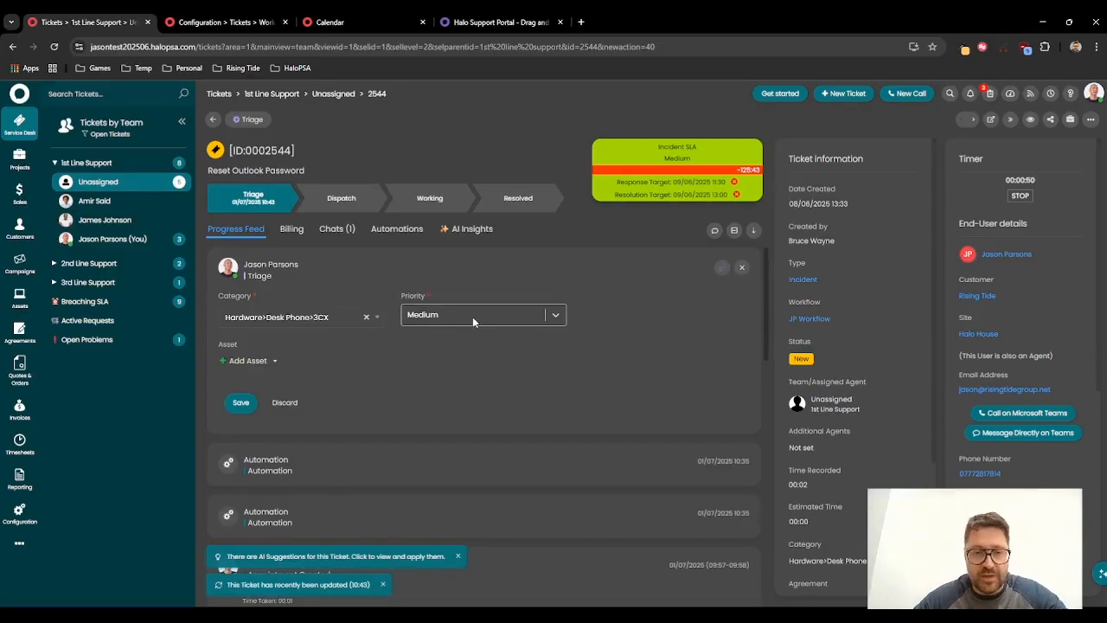
left_click(242, 403)
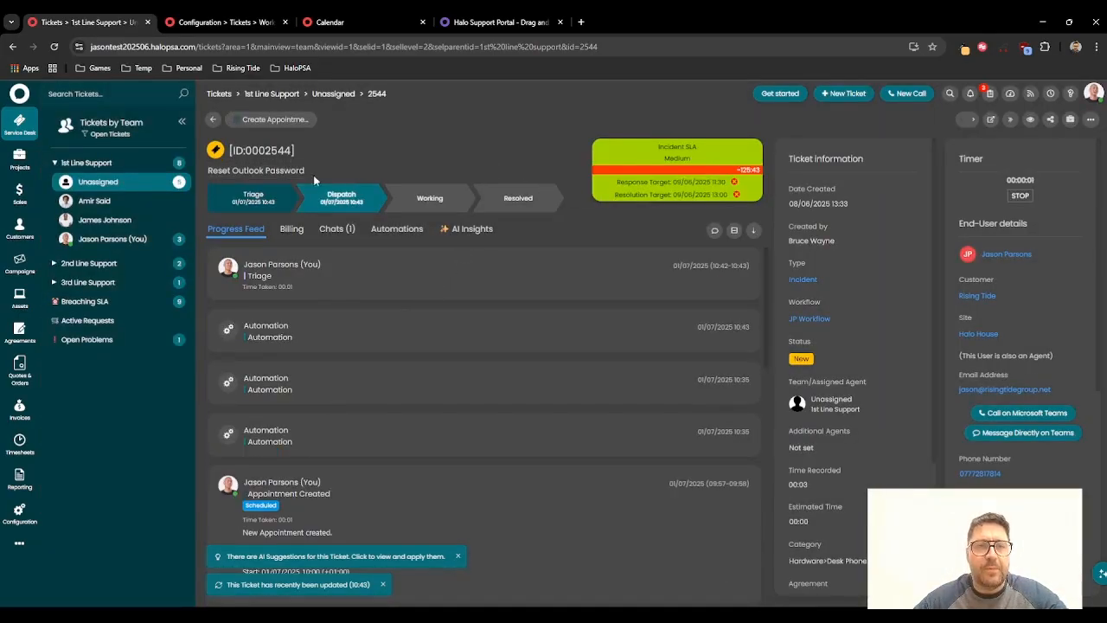
Step: Run the Create Appointment action on the ticket and save the appointment with its prefilled details
left_click(273, 120)
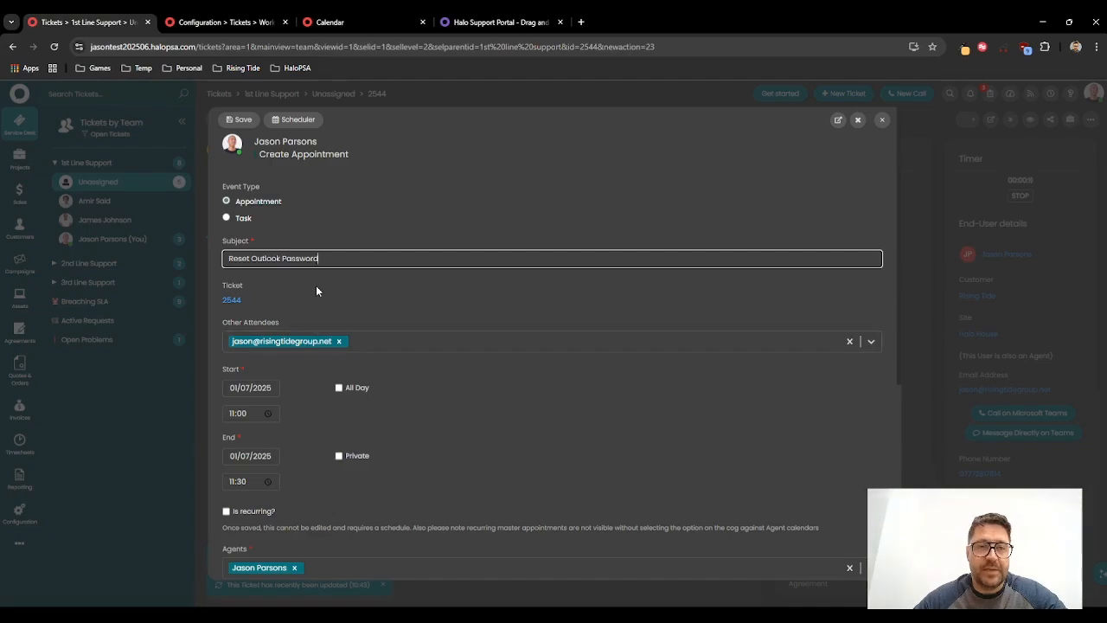
scroll(316, 291, "down", 4)
scroll(292, 321, "up", 2)
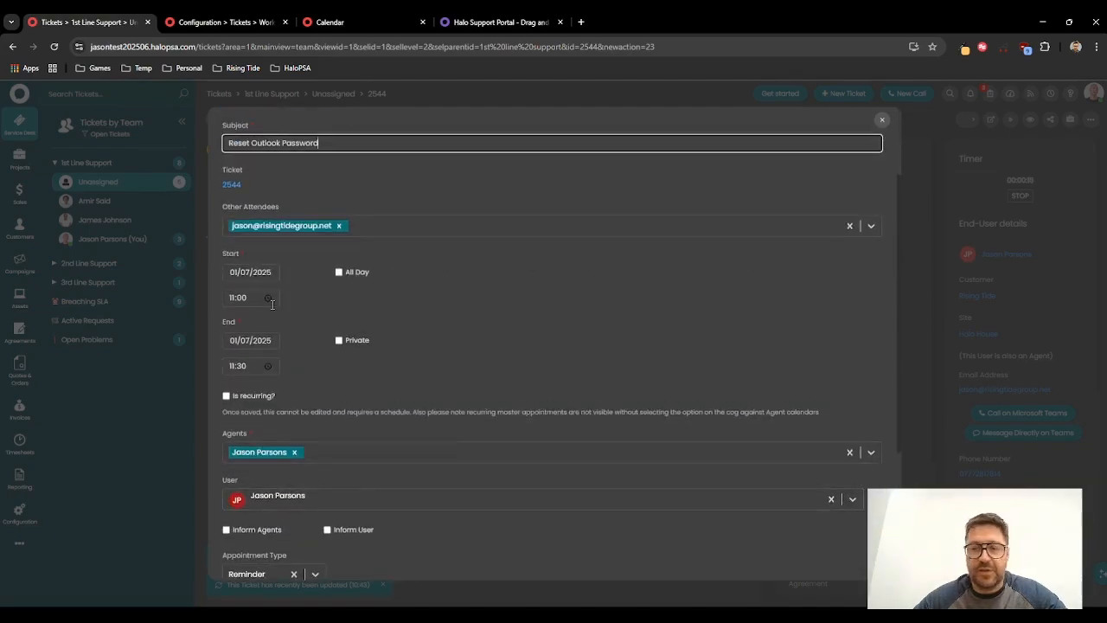
scroll(295, 451, "down", 3)
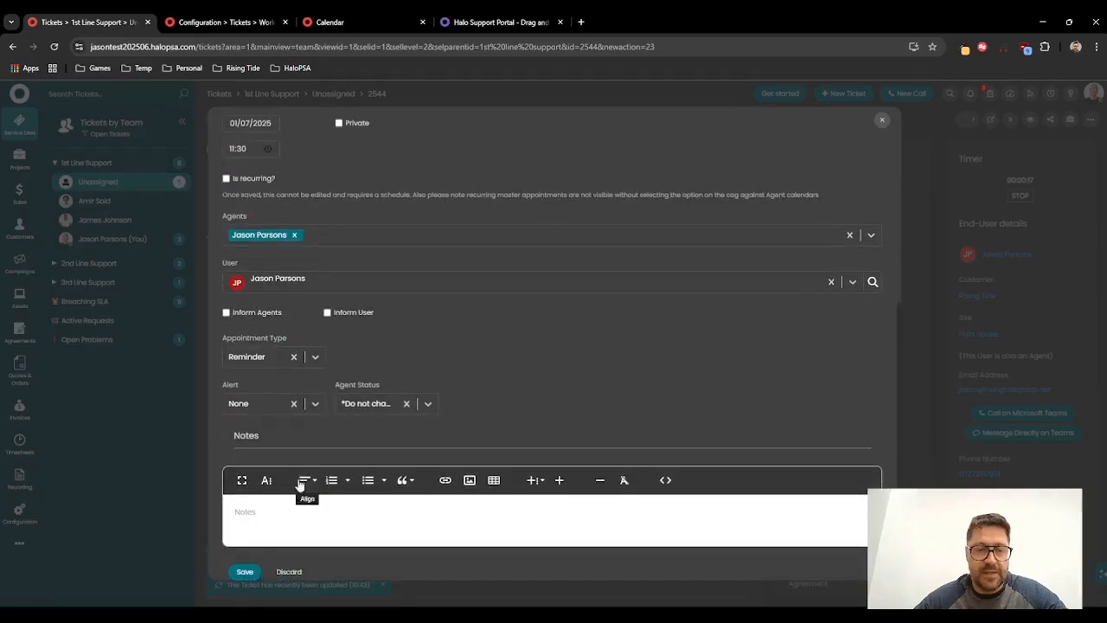
left_click(246, 572)
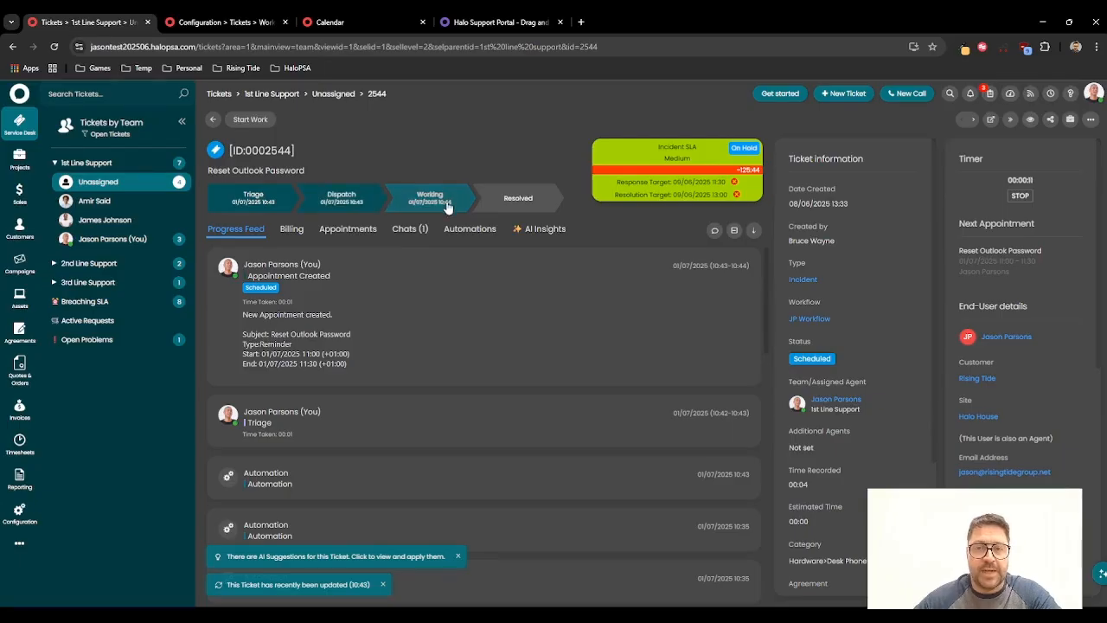
Step: Check the workflow, the ticket and the new appointment on the calendar
left_click(220, 22)
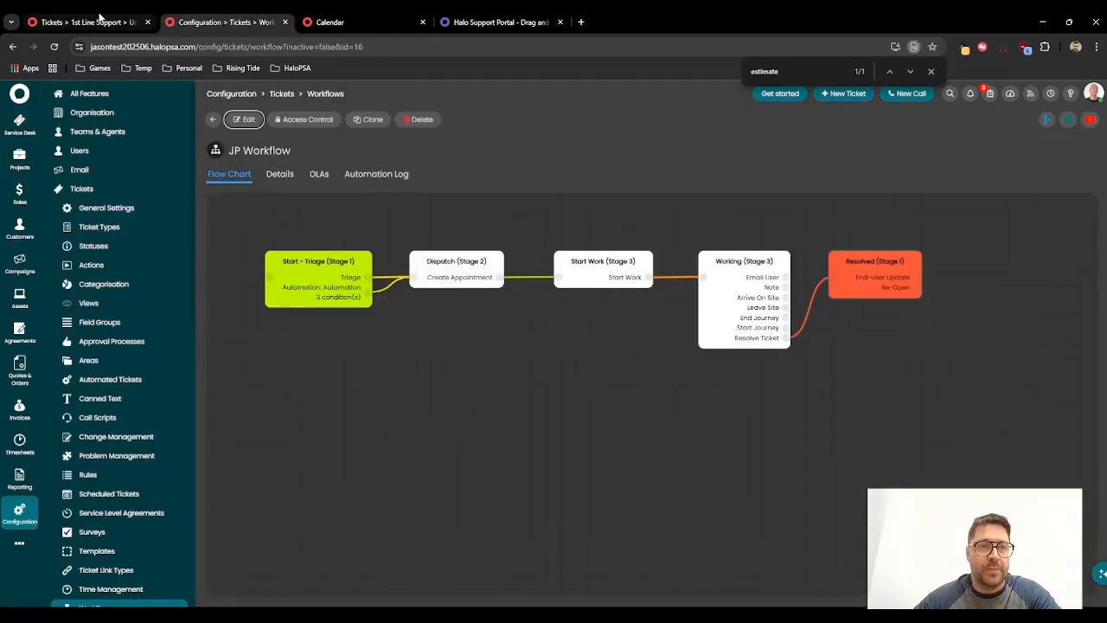
left_click(100, 19)
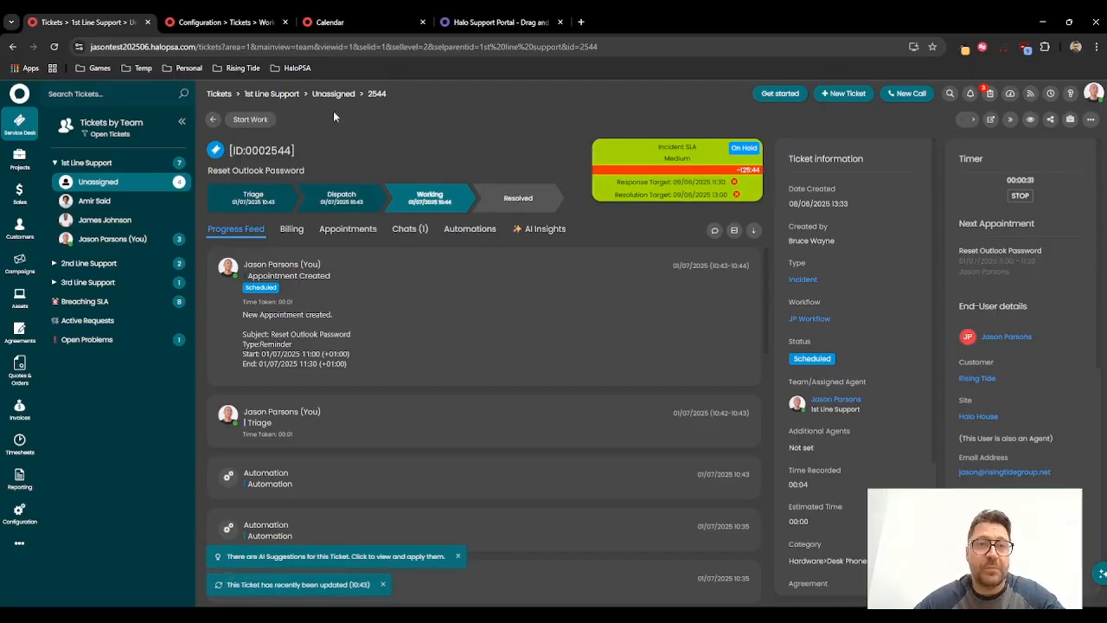
left_click(359, 17)
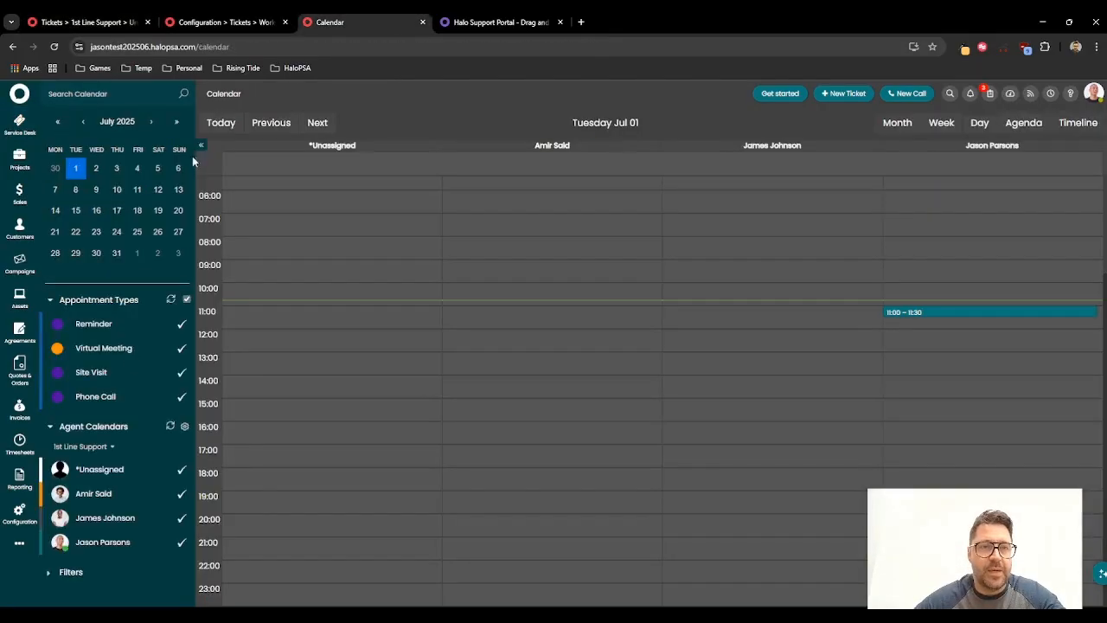
Step: Create a new dashboard under Reporting dashboards and name it Dispatch Portal
left_click(20, 518)
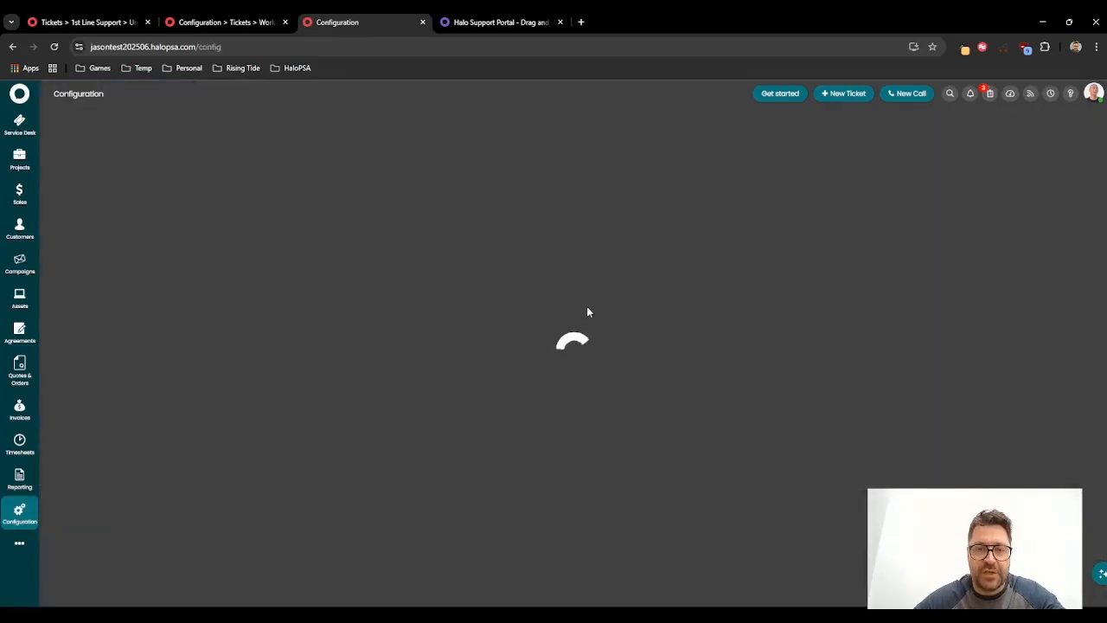
left_click(579, 426)
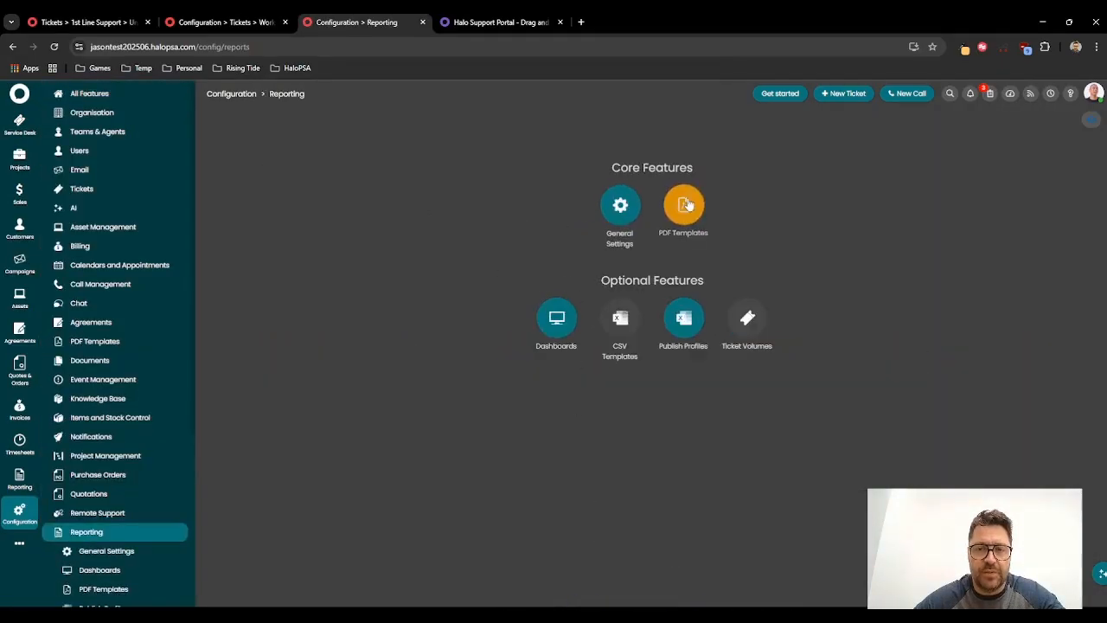
left_click(555, 318)
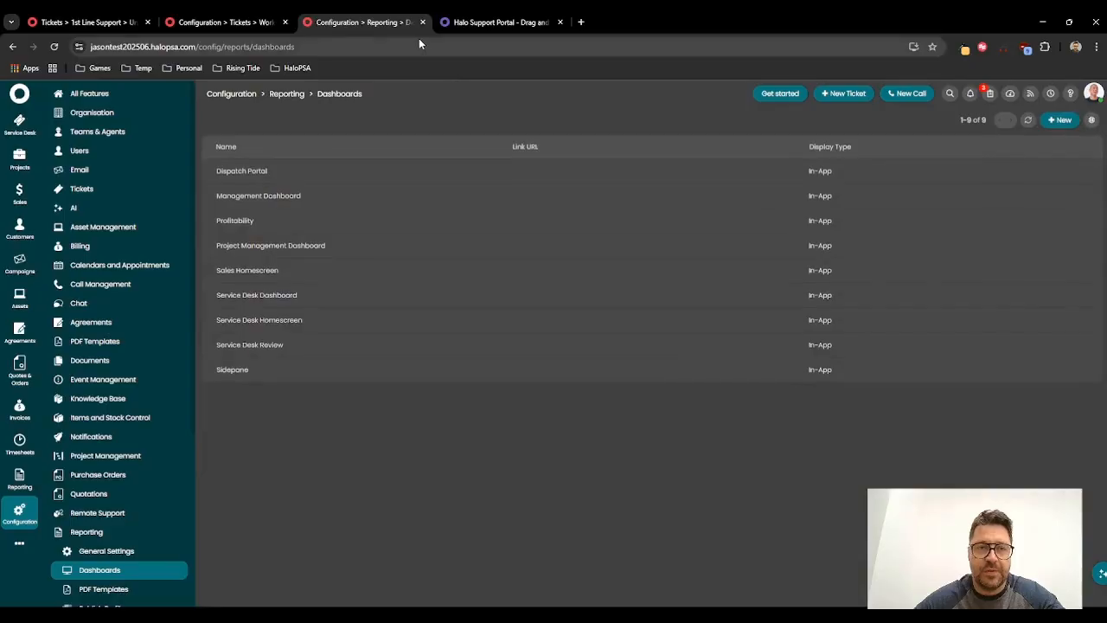
left_click(1060, 119)
left_click(305, 233)
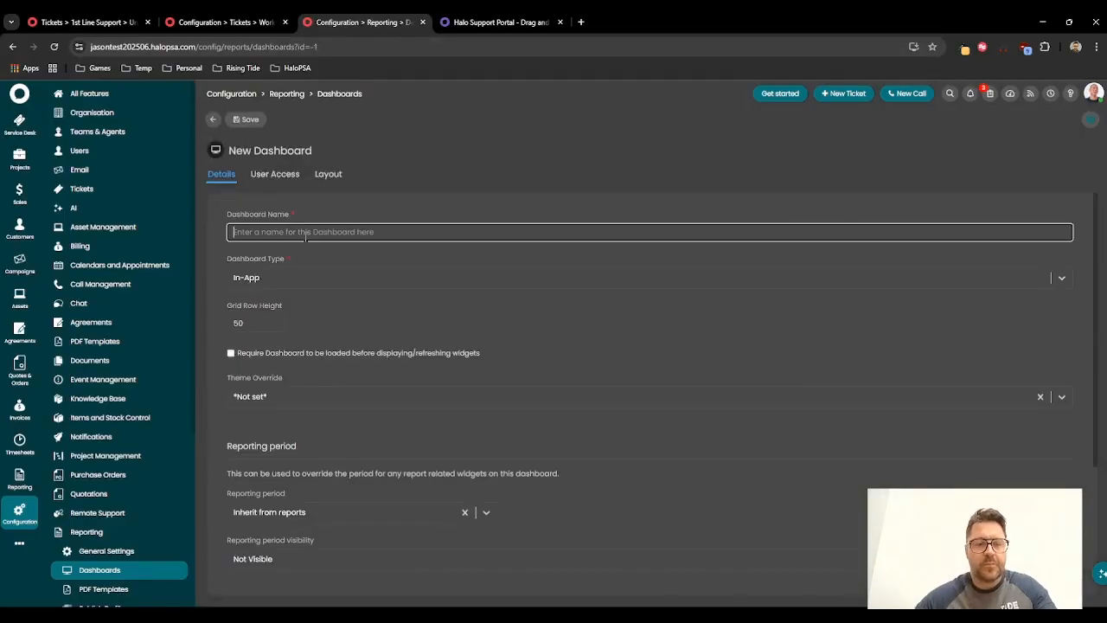
type("Dispatch Portal")
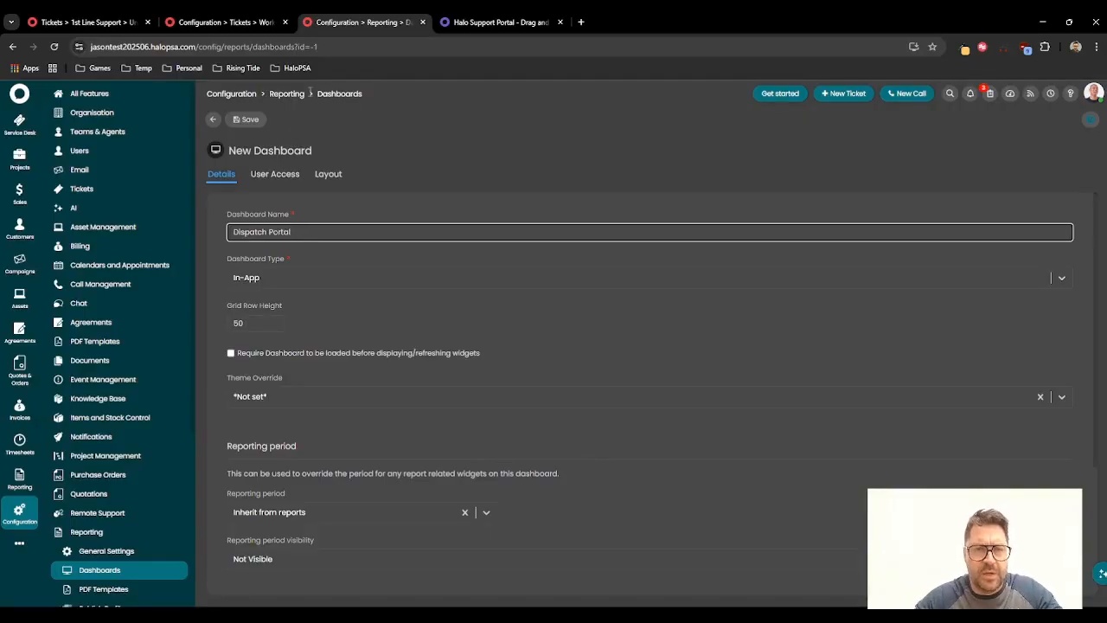
Step: Add a widget titled Calendar of type Iframe to the dashboard layout and copy the site's address
left_click(329, 176)
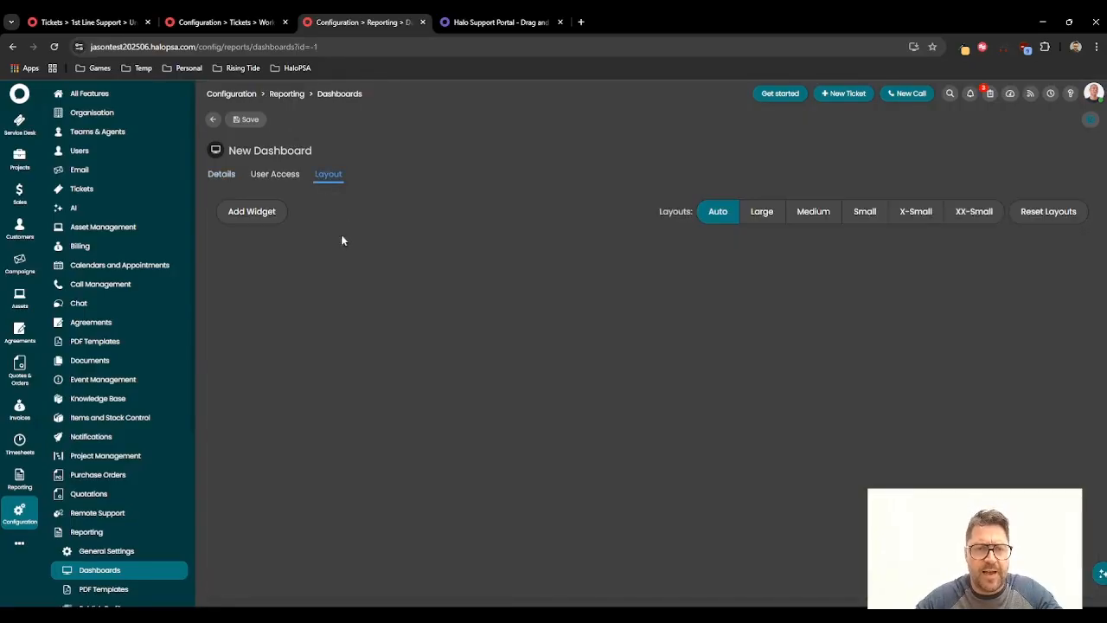
left_click(275, 218)
type("Calendar")
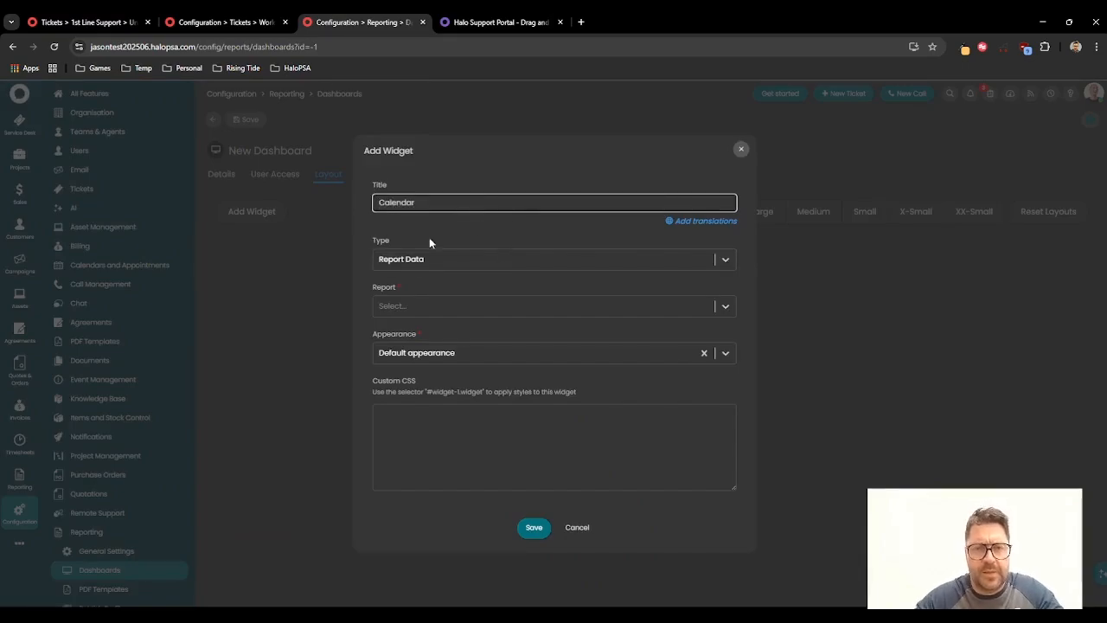
left_click(430, 258)
scroll(423, 312, "down", 5)
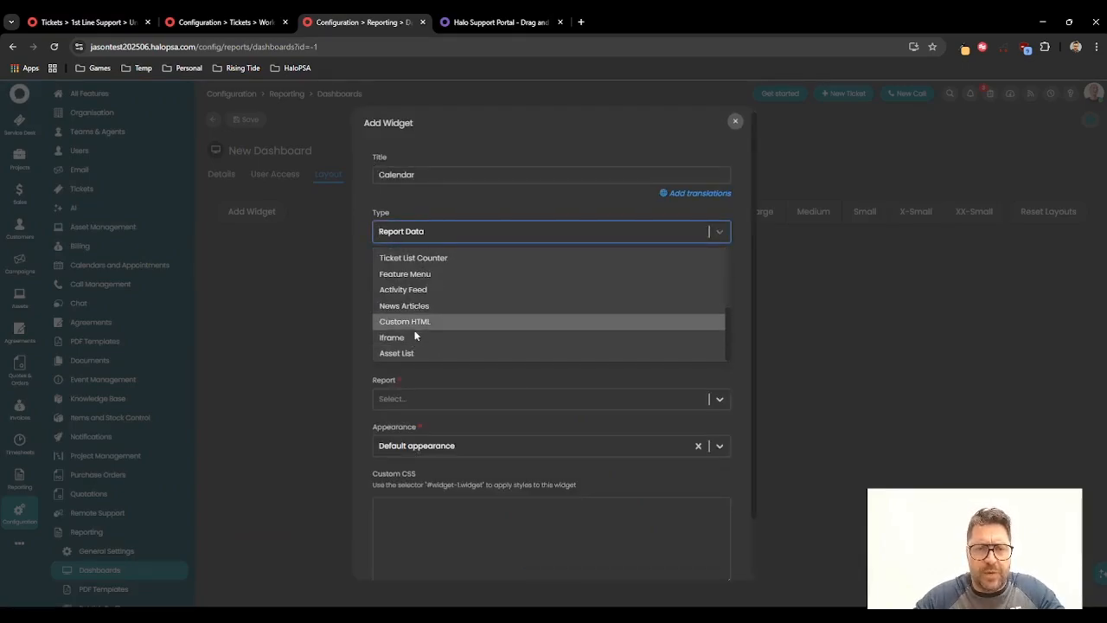
left_click(412, 338)
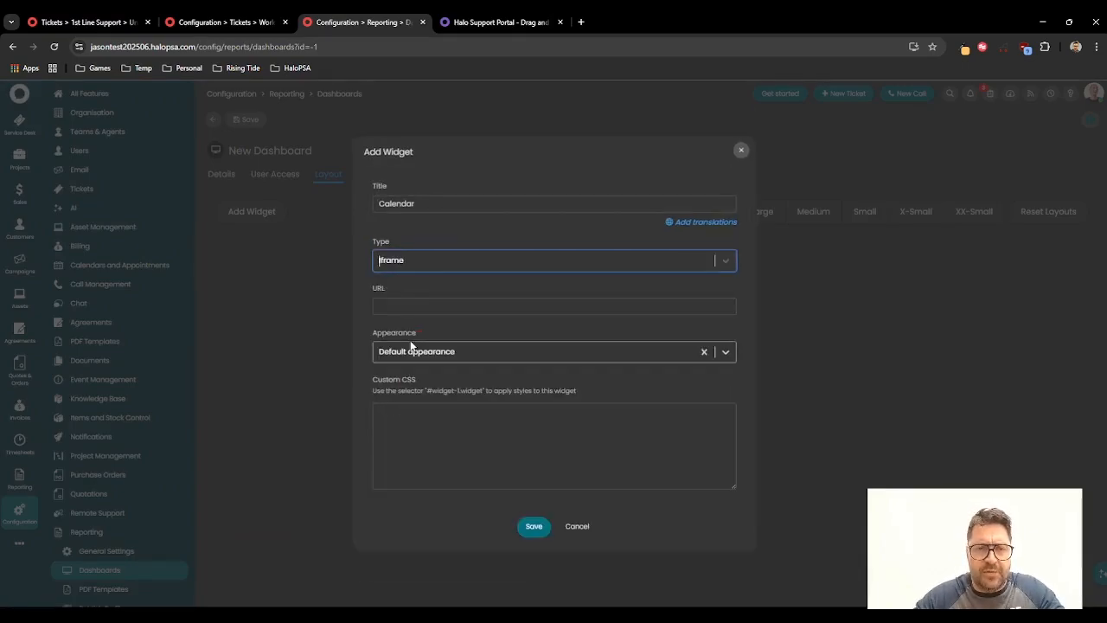
left_click(199, 48)
left_click_drag(199, 47, 67, 51)
key("ctrl+c")
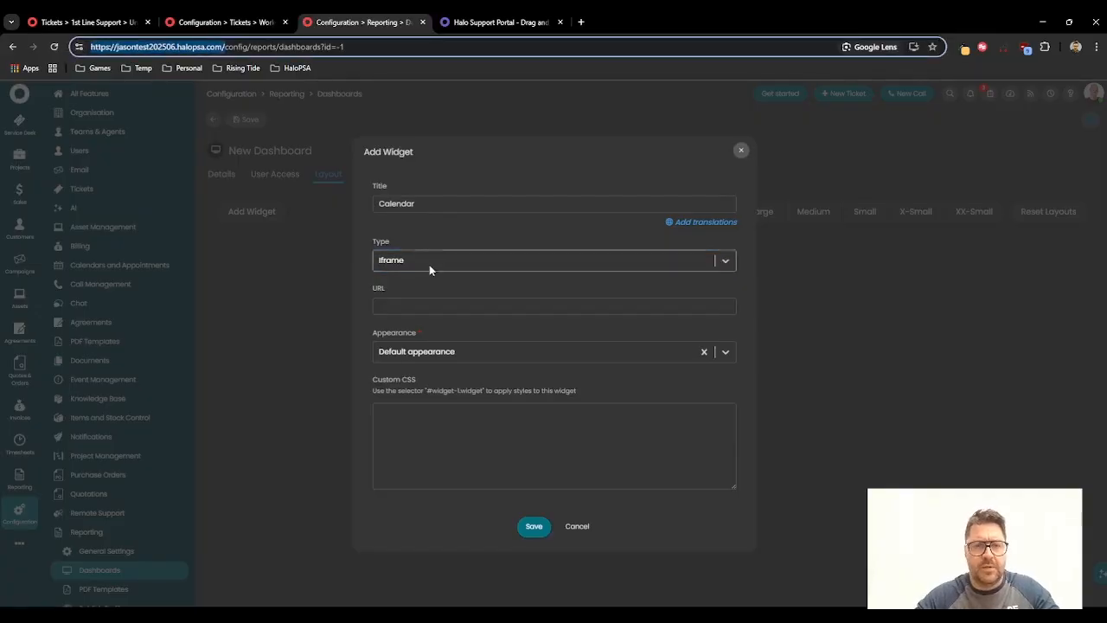
left_click(398, 305)
key("ctrl+v")
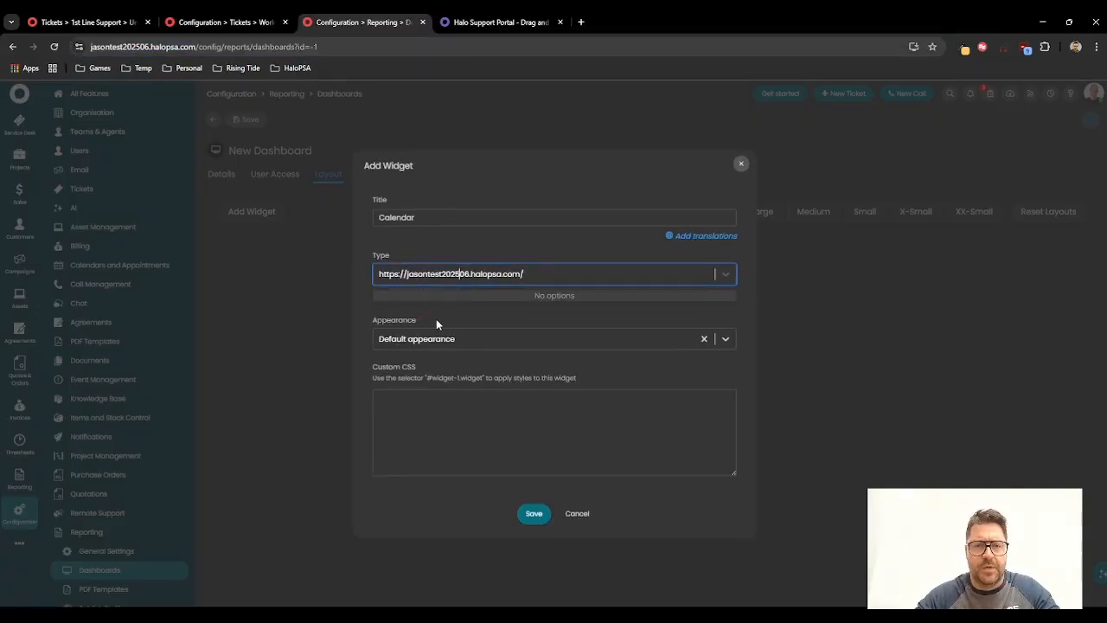
left_click(471, 316)
left_click(457, 285)
scroll(452, 306, "down", 1)
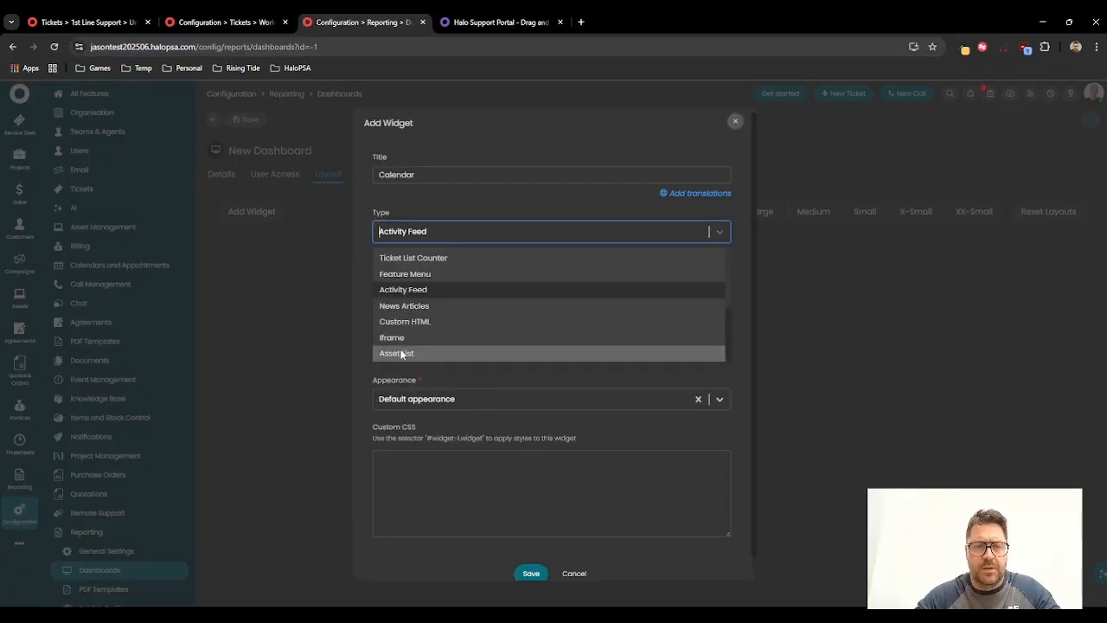
left_click(403, 339)
left_click(424, 307)
key("ctrl+v")
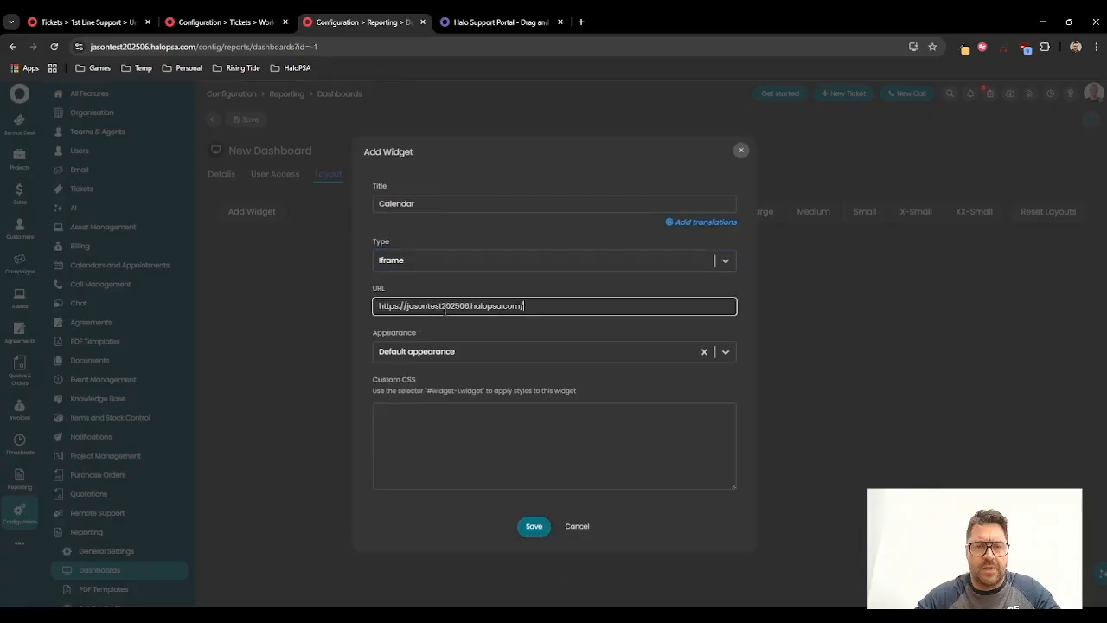
type("calendar")
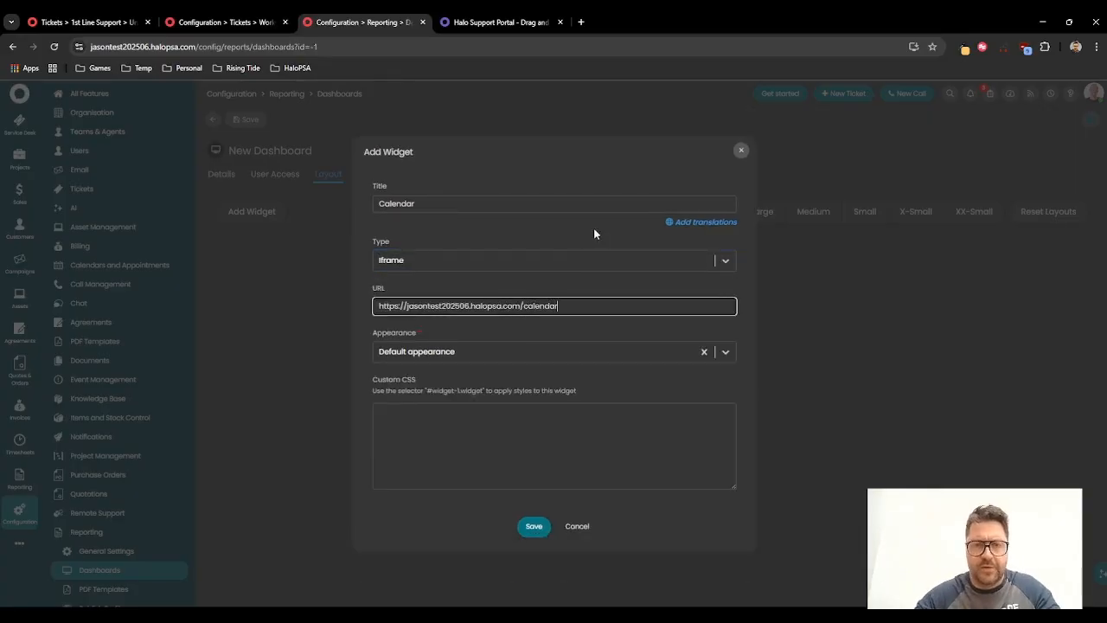
left_click(534, 526)
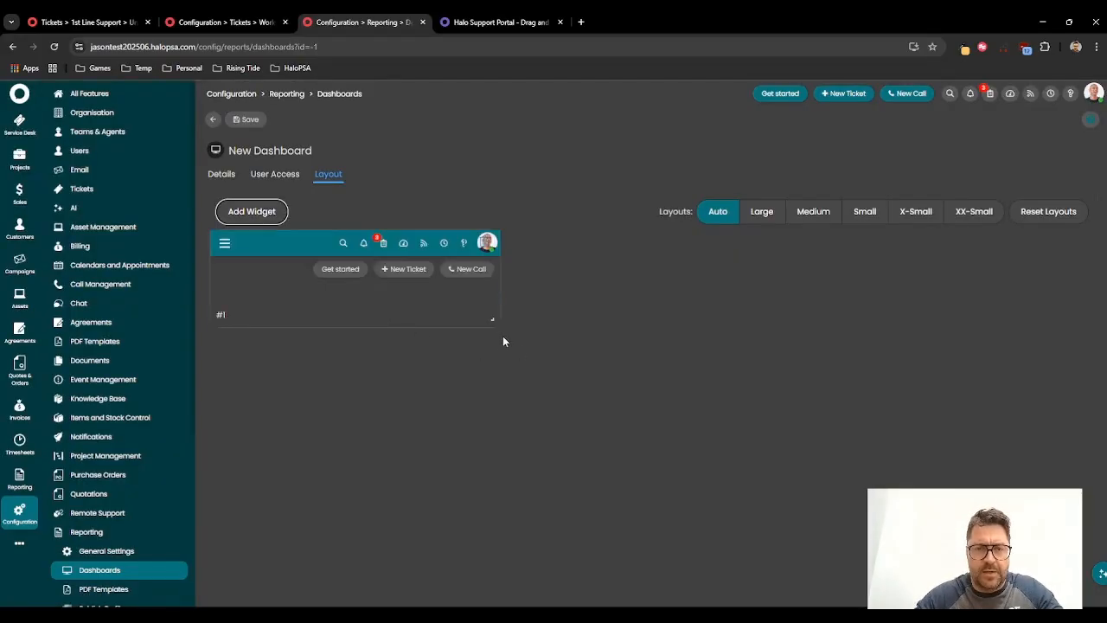
left_click_drag(494, 322, 1084, 534)
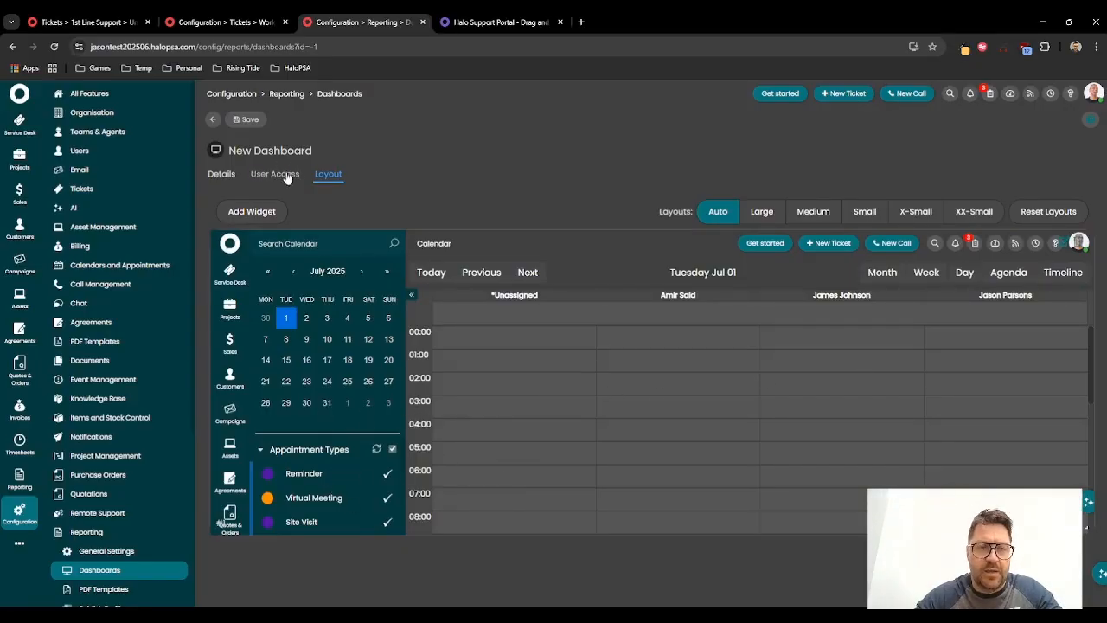
Step: Add a widget titled Tickets of type Ticket List and set its ticket area to Service Desk
left_click(252, 211)
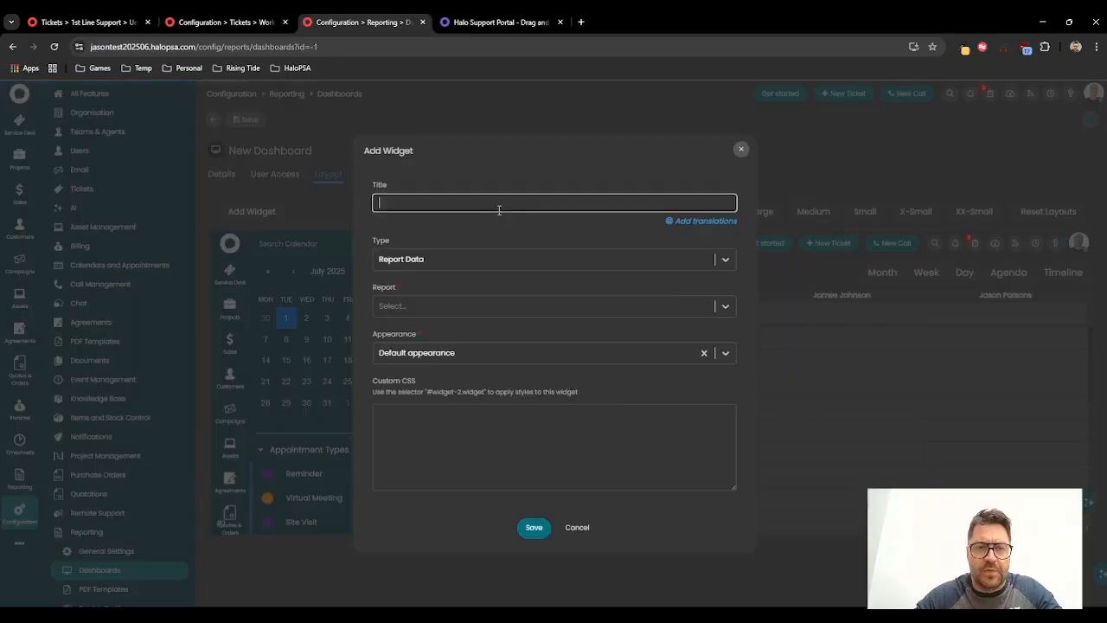
type("Tot")
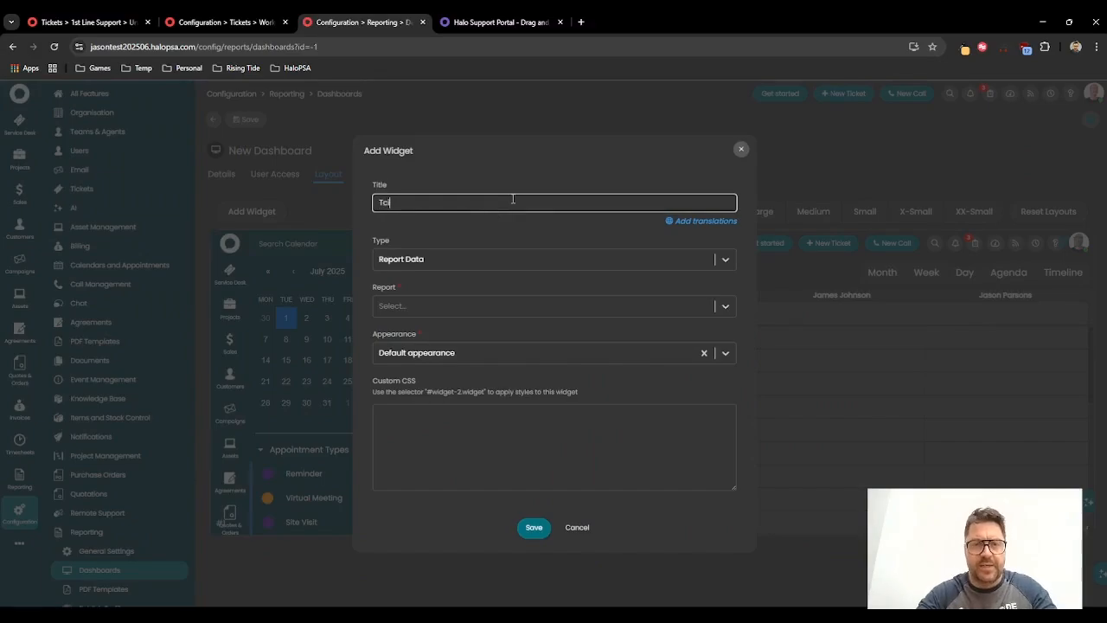
key("BackSpace")
type("ickets")
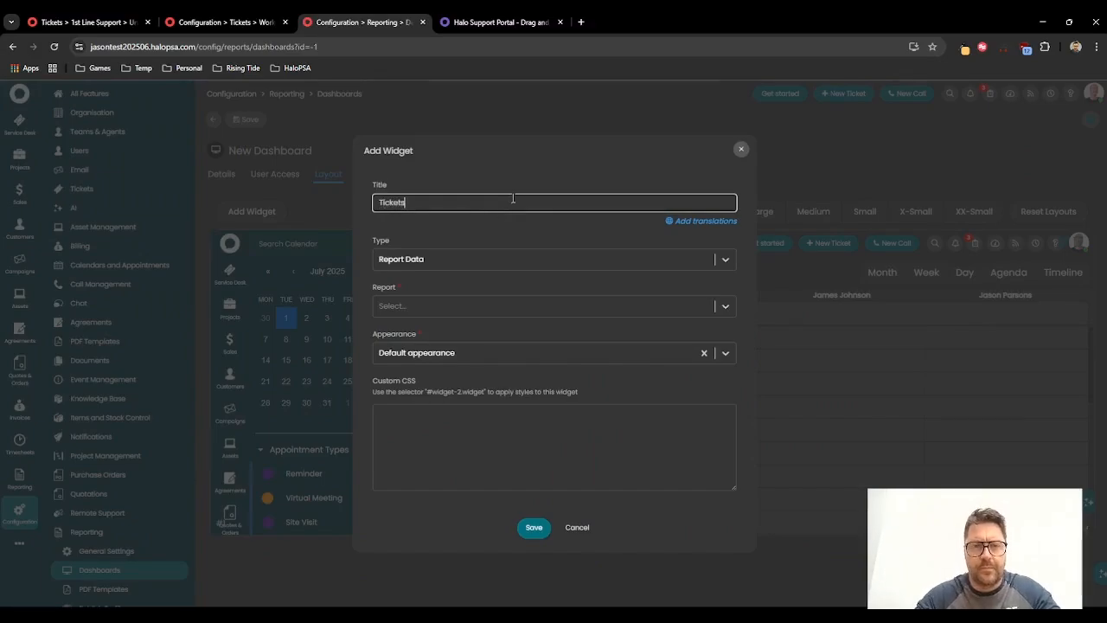
left_click(447, 260)
left_click(437, 314)
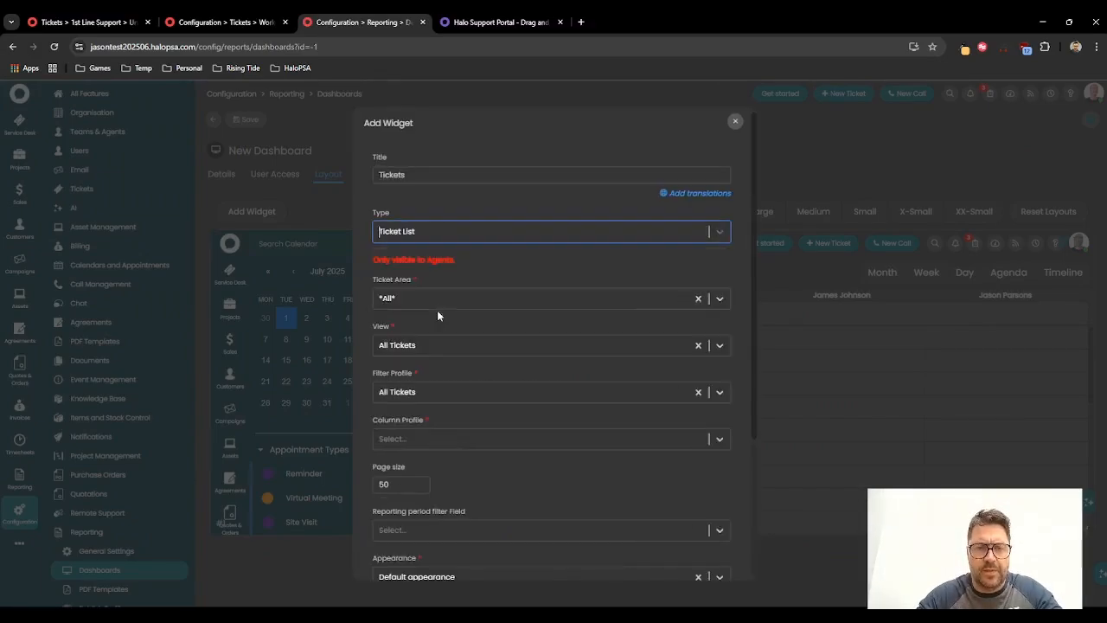
left_click(425, 297)
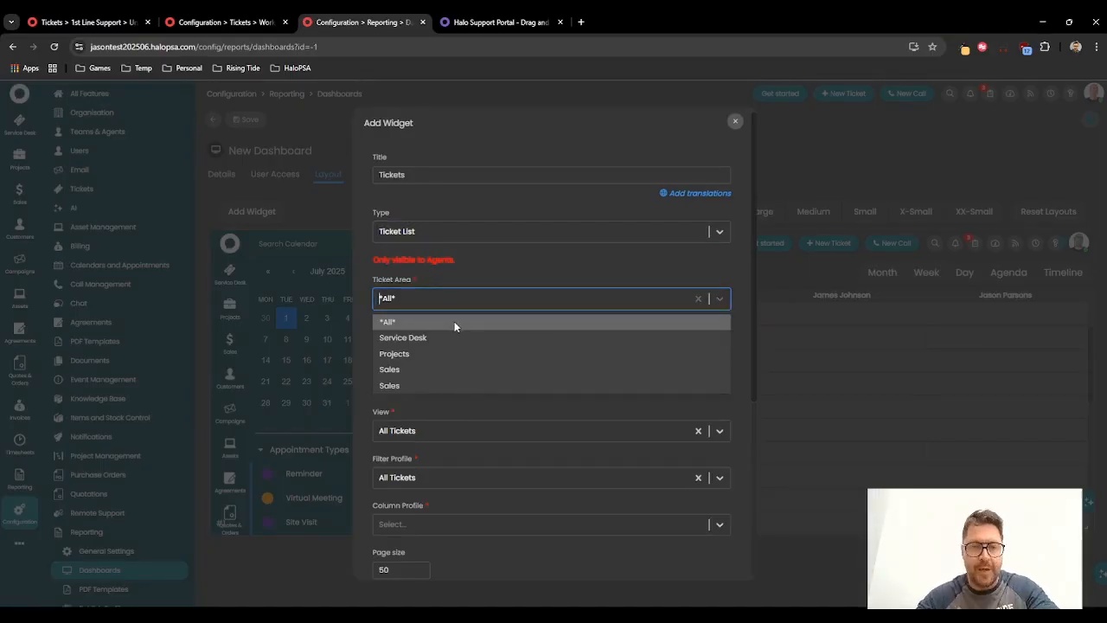
left_click(410, 338)
left_click(405, 344)
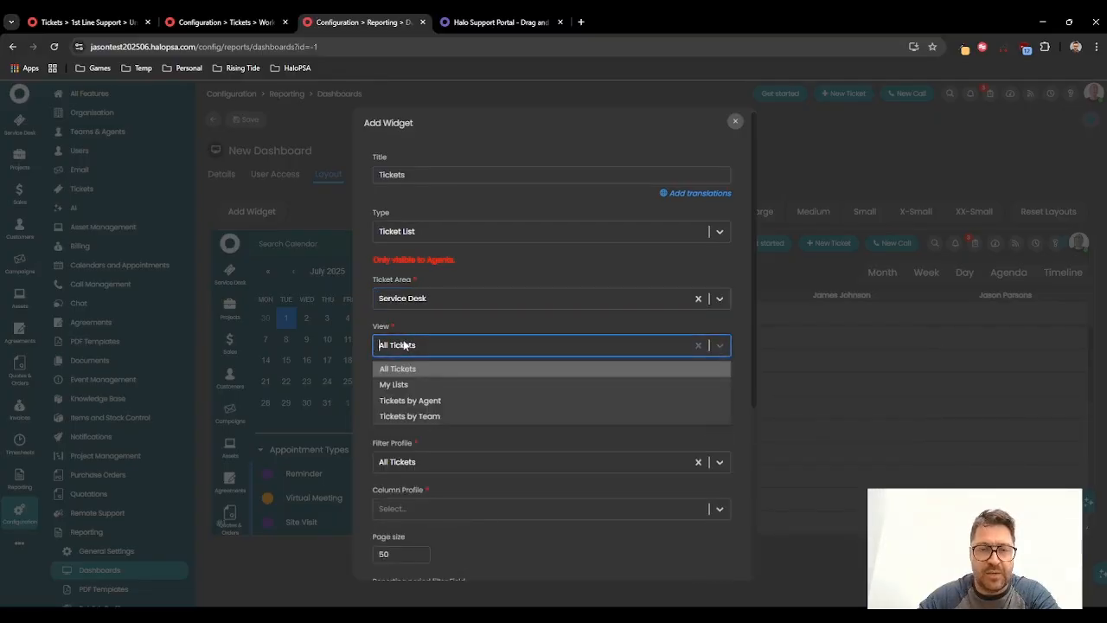
left_click(413, 387)
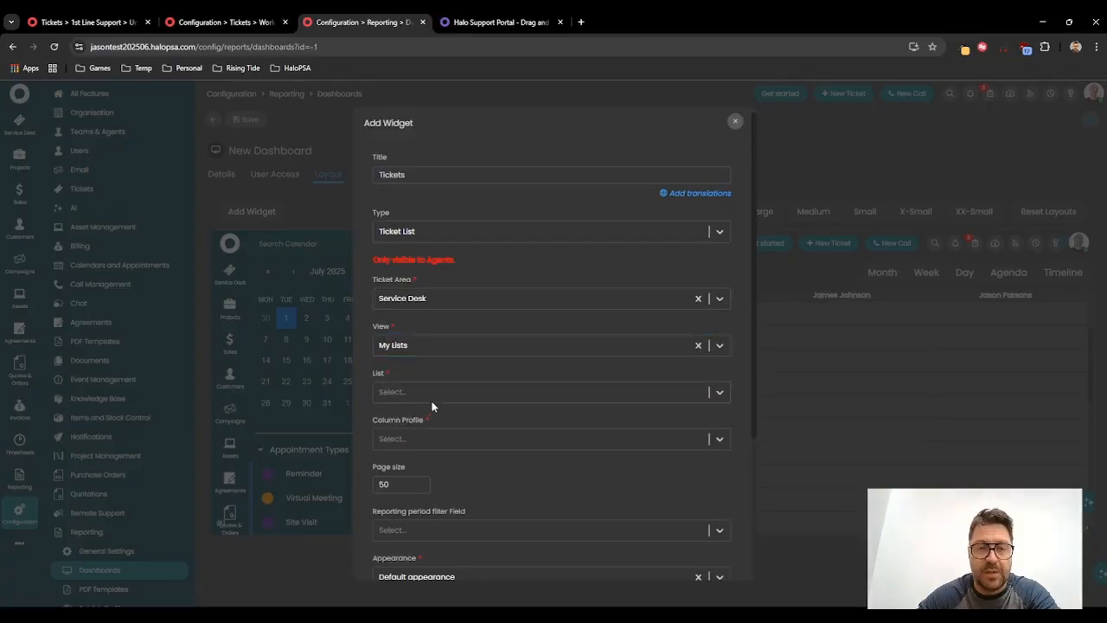
left_click(432, 398)
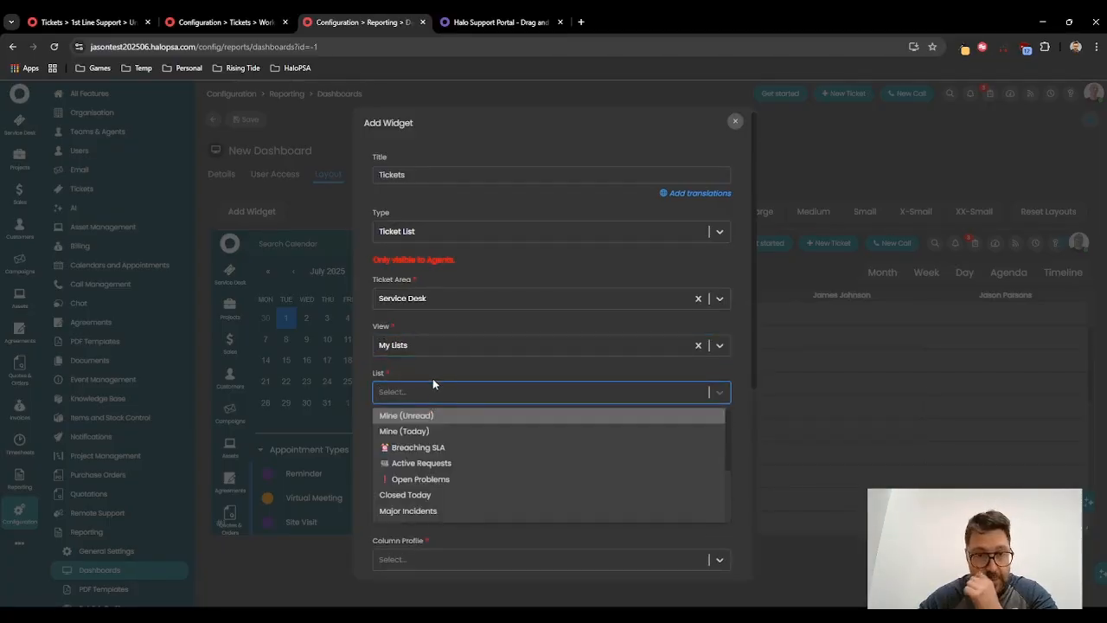
left_click(441, 344)
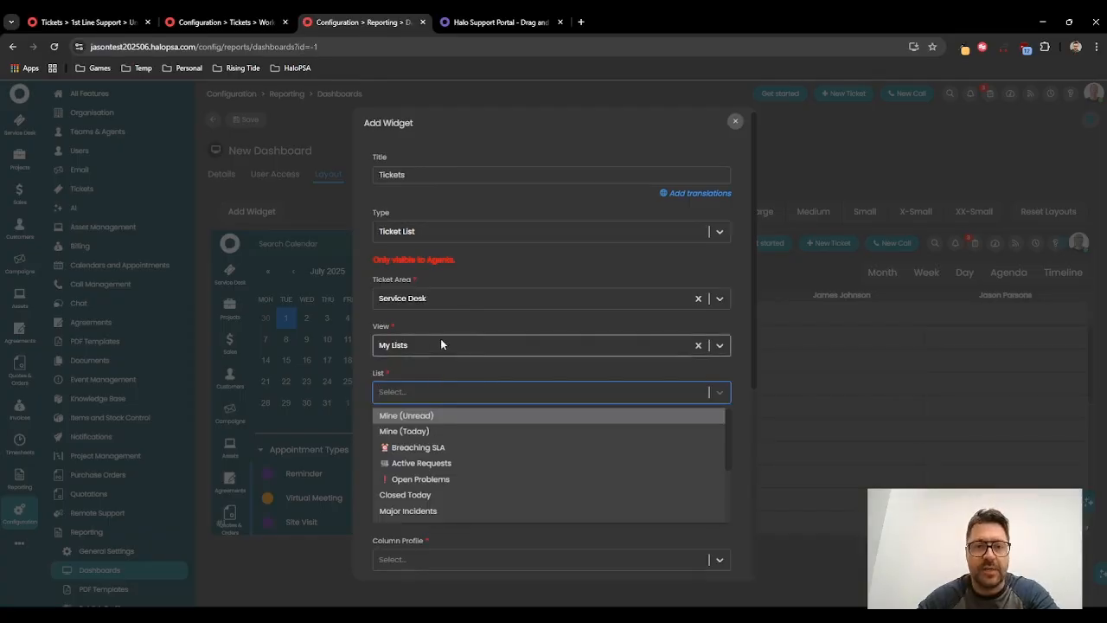
left_click(417, 370)
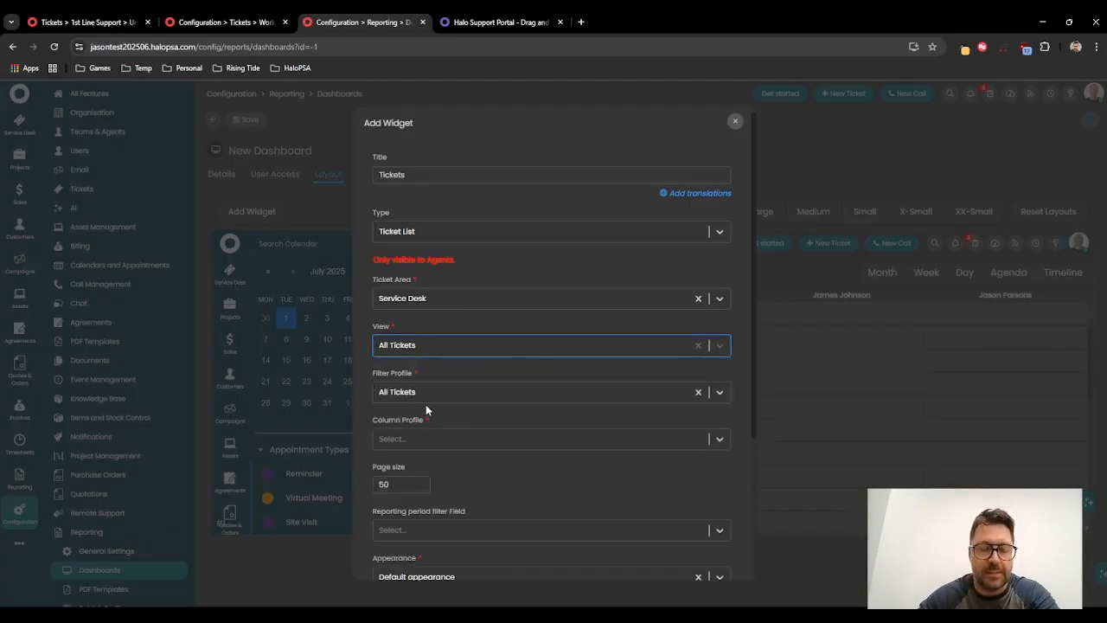
Step: Set the widget's column profile to Service Desk View and save the widget
left_click(407, 437)
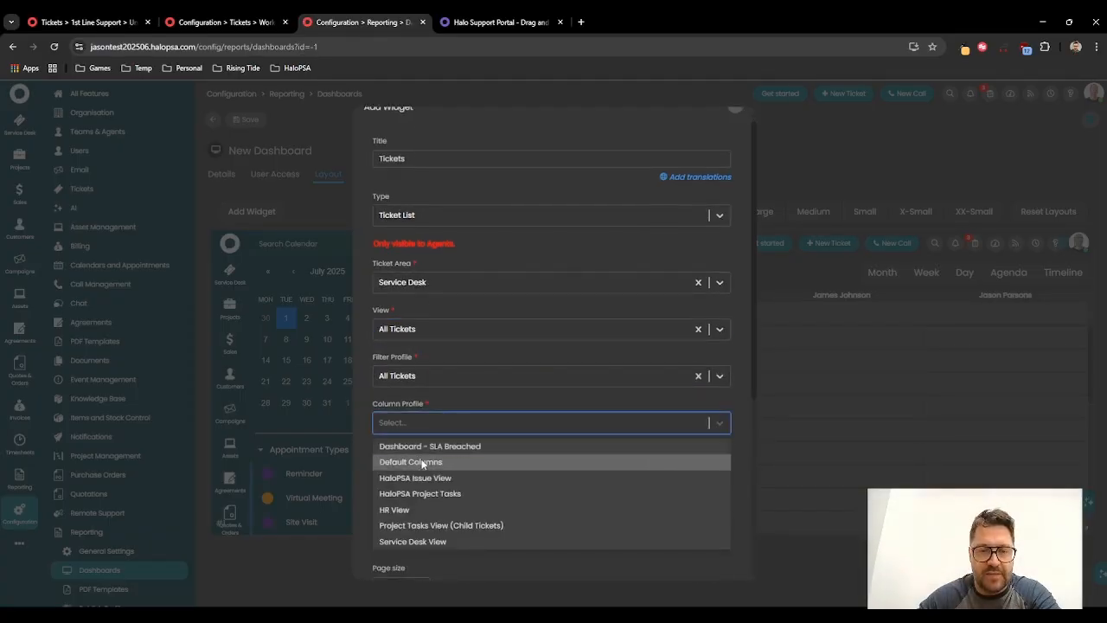
left_click(420, 543)
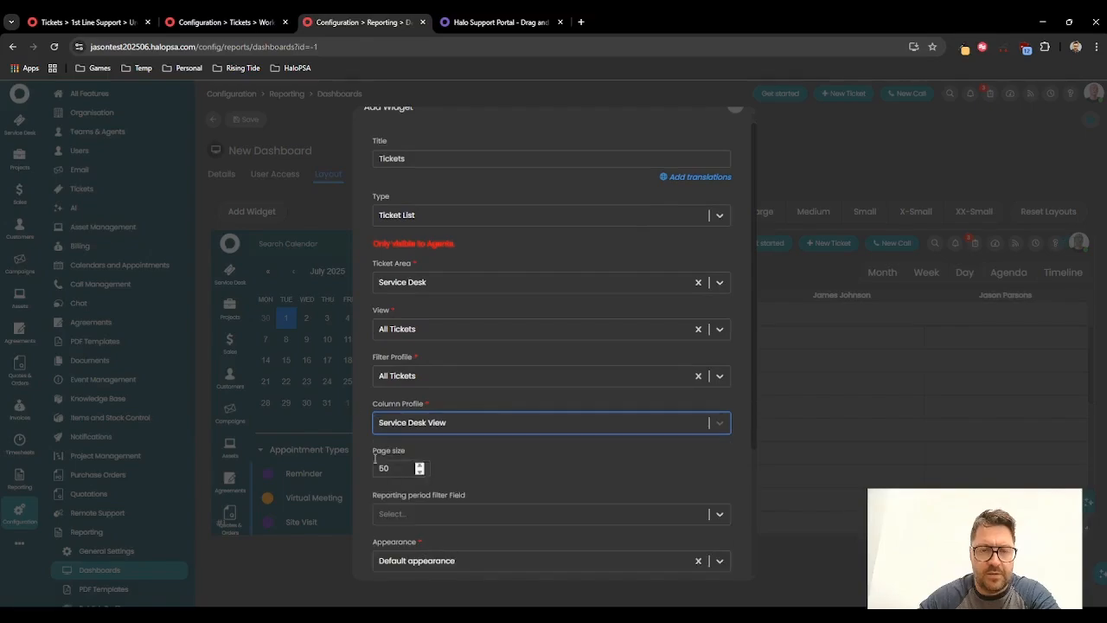
scroll(430, 407, "down", 2)
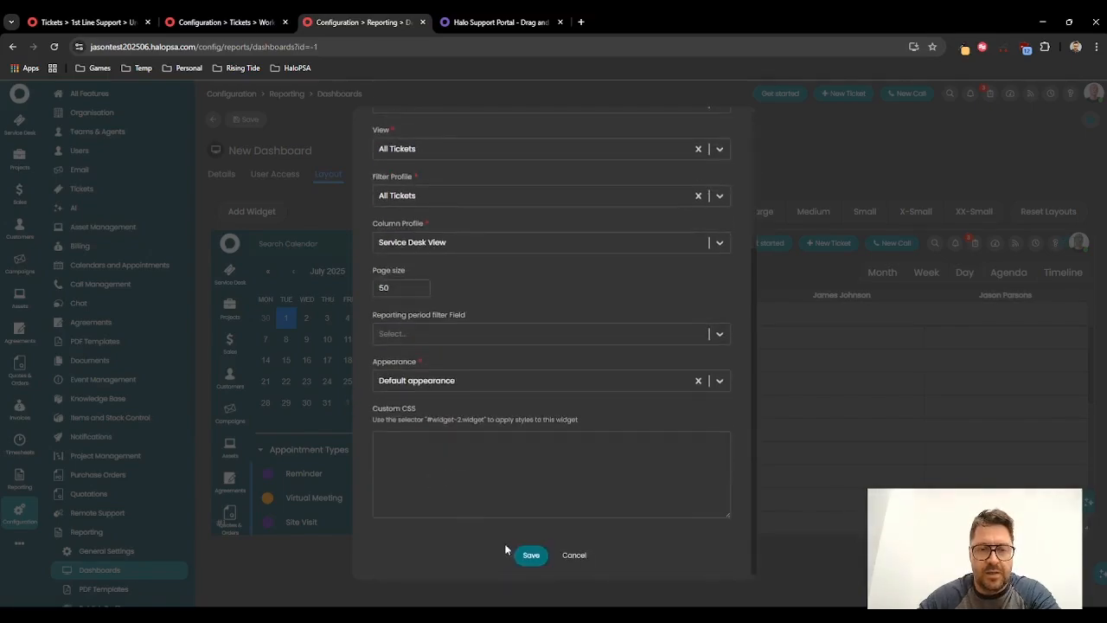
left_click(530, 556)
Step: Place the Tickets widget below the calendar, stretch it across the dashboard, and save the dashboard
left_click_drag(709, 502, 424, 507)
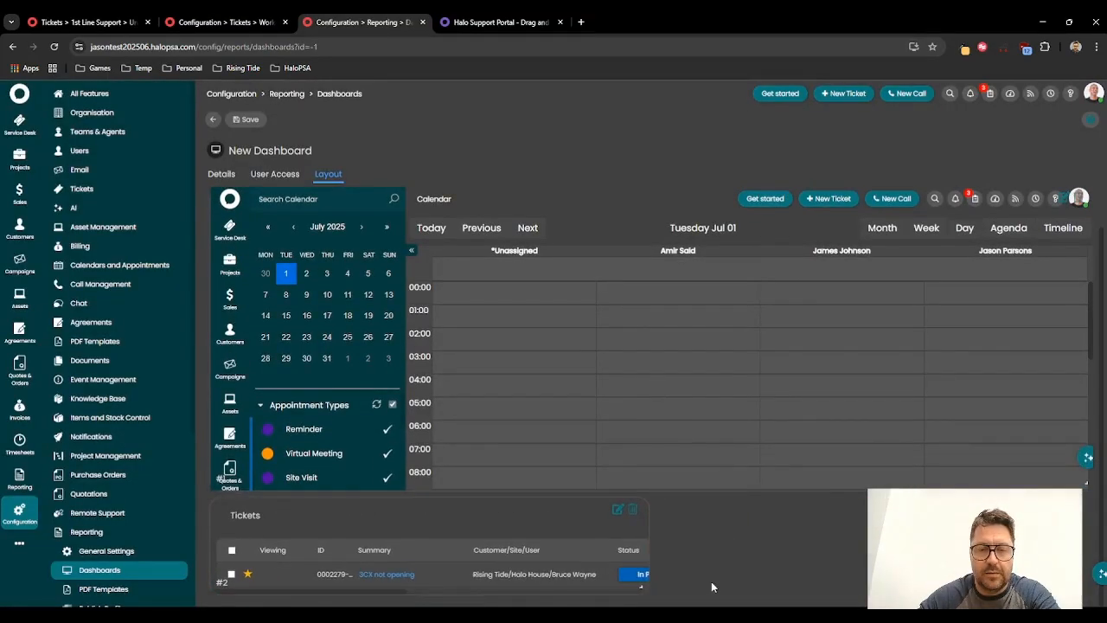
left_click_drag(642, 583, 1063, 605)
left_click(247, 119)
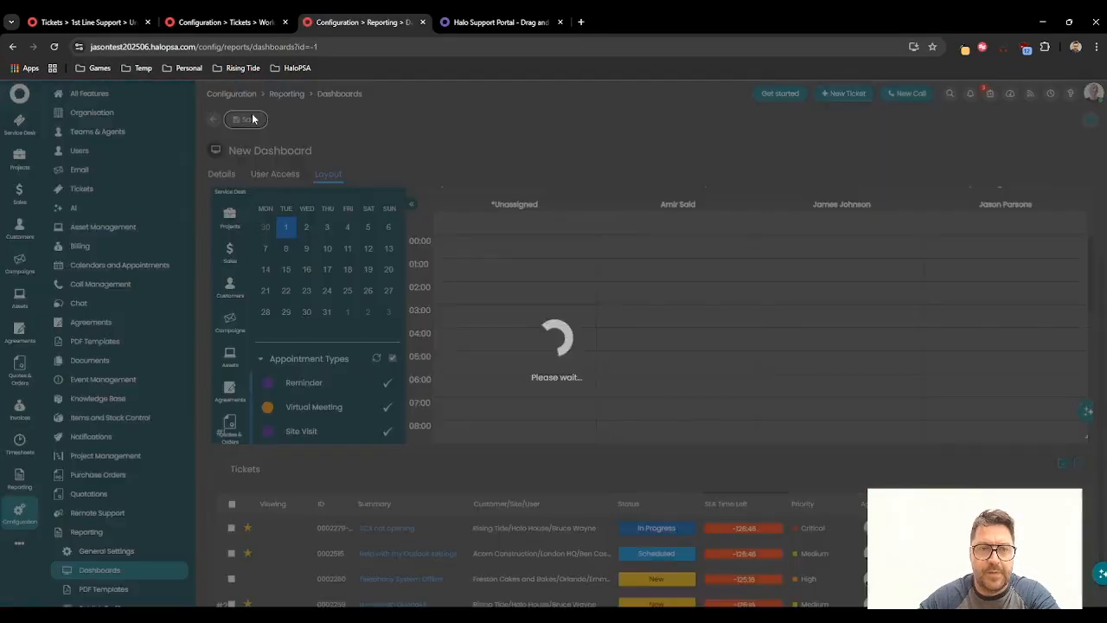
left_click(555, 301)
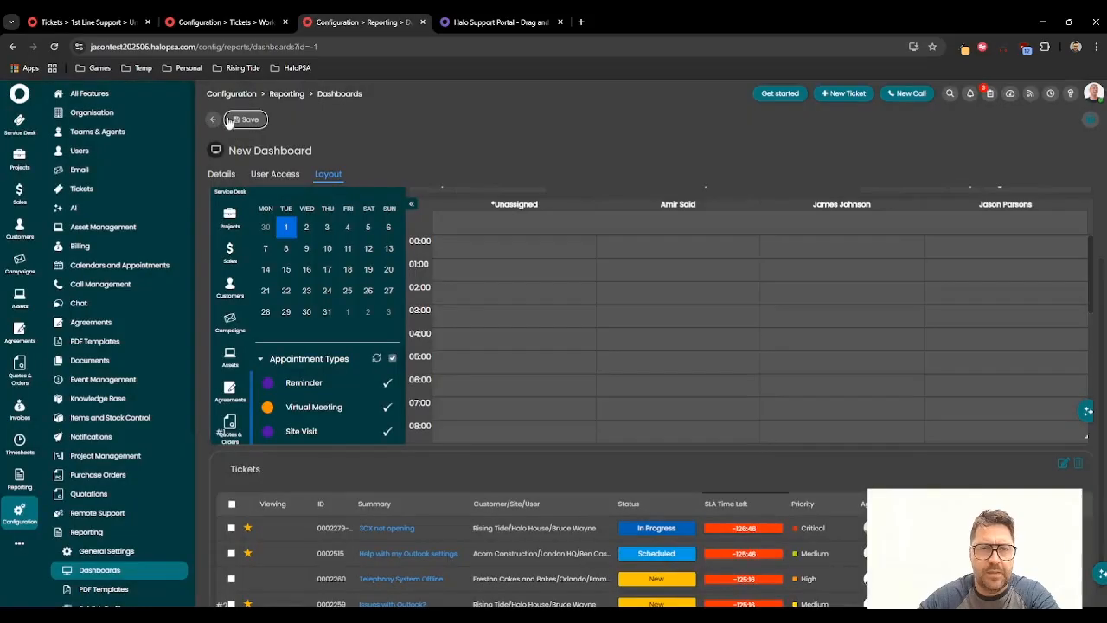
Step: Rename the dashboard to Dispatch Portal 1 and save it
left_click(222, 175)
left_click(296, 234)
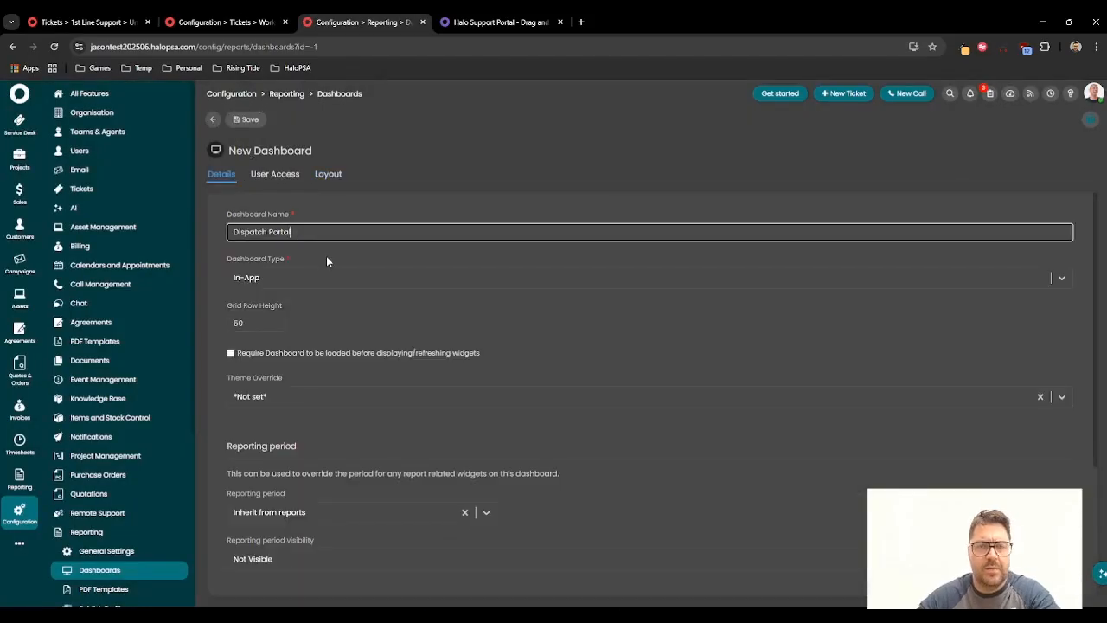
type("1")
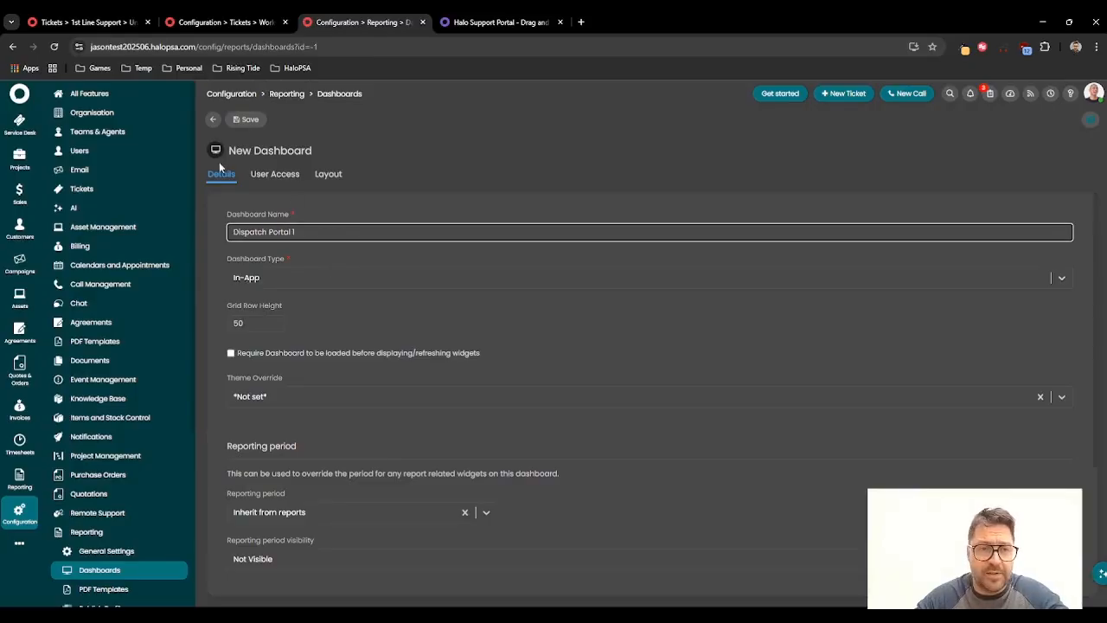
left_click(245, 126)
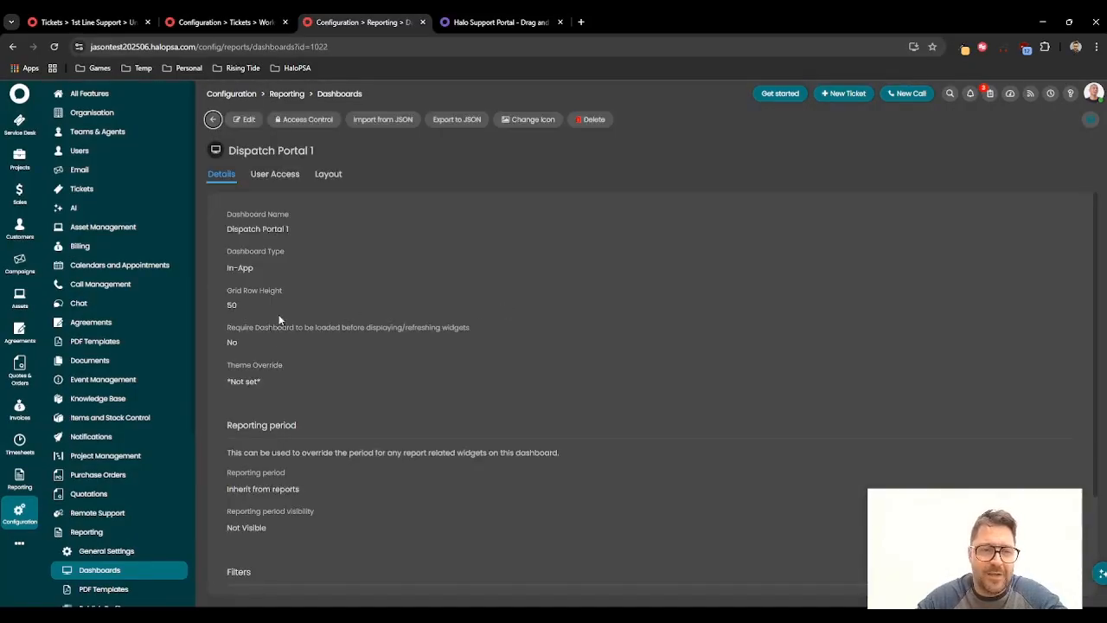
Step: Open the Dispatch Portal 1 dashboard from the navigation's dashboard chooser
left_click(32, 541)
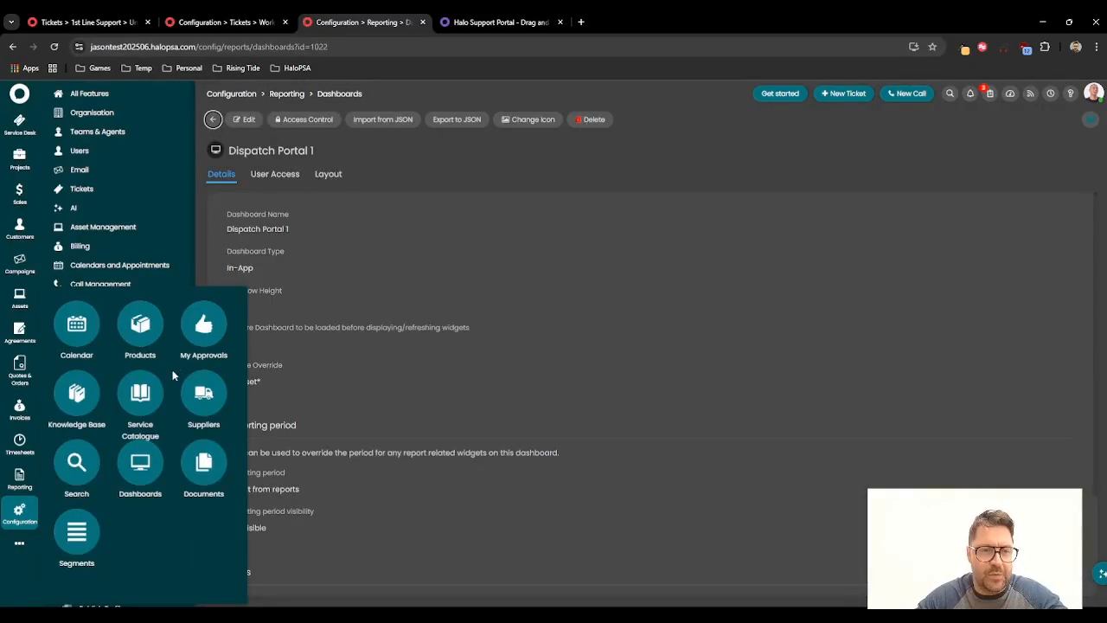
left_click(141, 467)
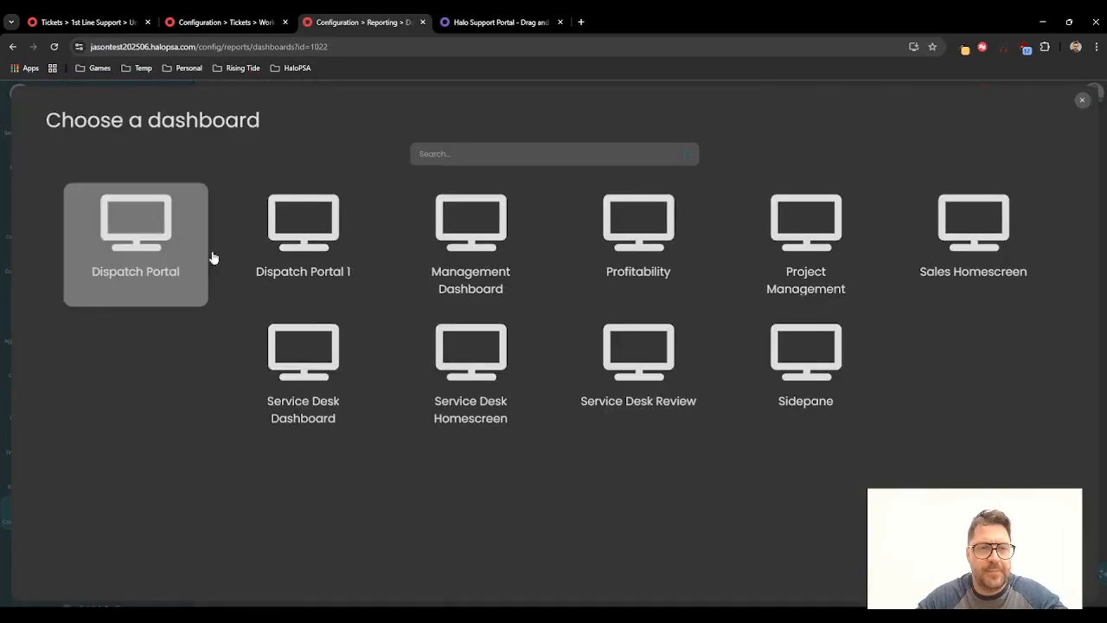
left_click(290, 232)
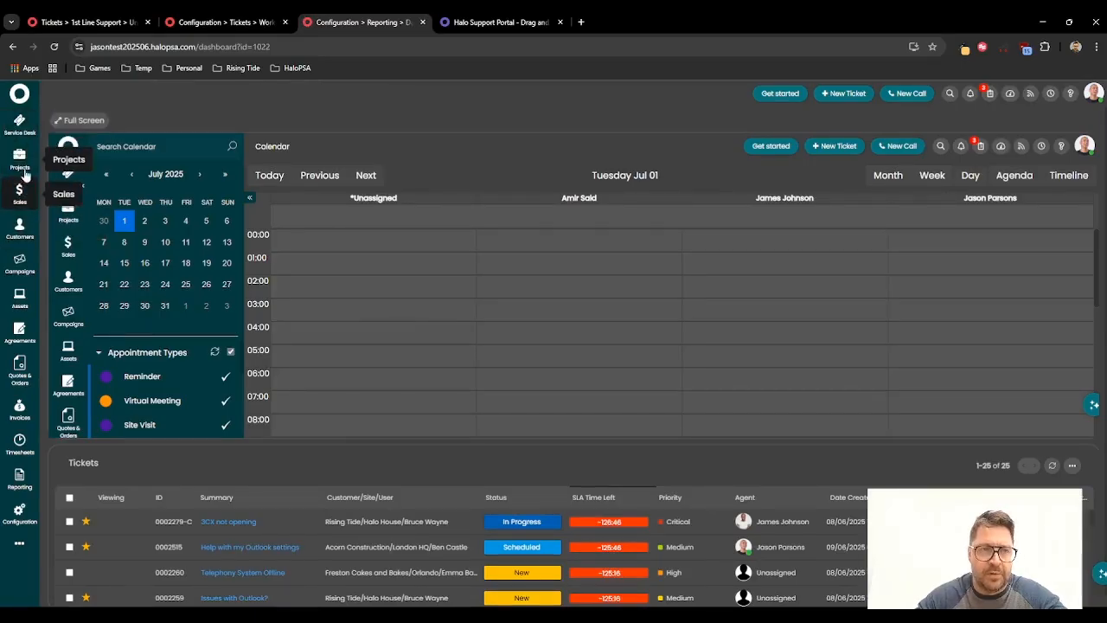
Step: Open Configuration's Advanced Settings and go to the Screen Layout Profiles
left_click(19, 512)
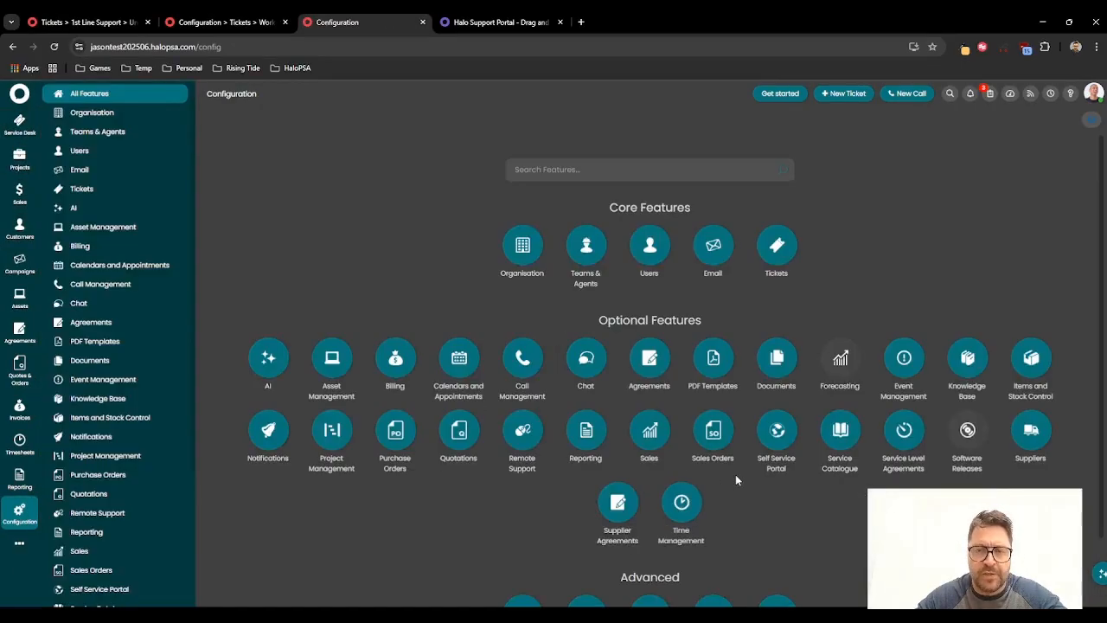
scroll(760, 528, "down", 1)
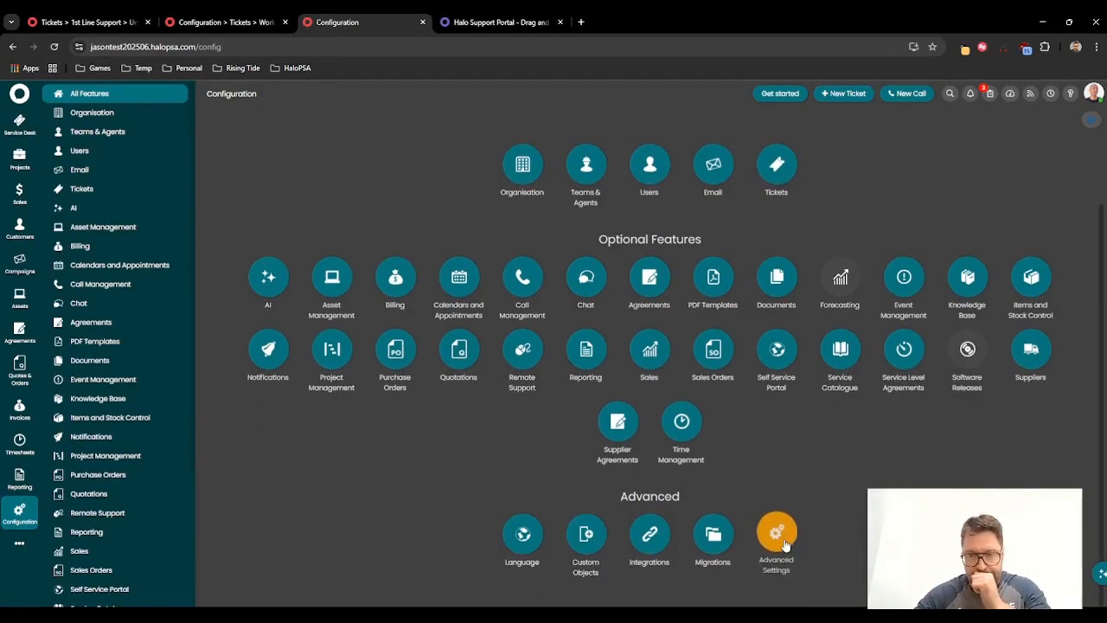
left_click(779, 532)
scroll(724, 334, "down", 10)
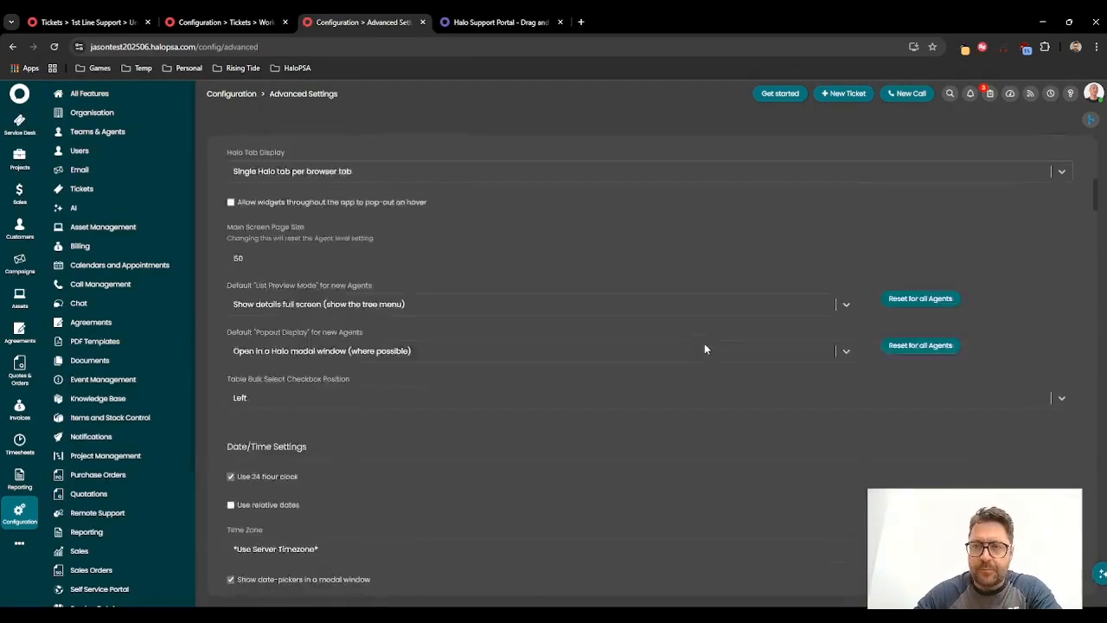
scroll(705, 345, "down", 20)
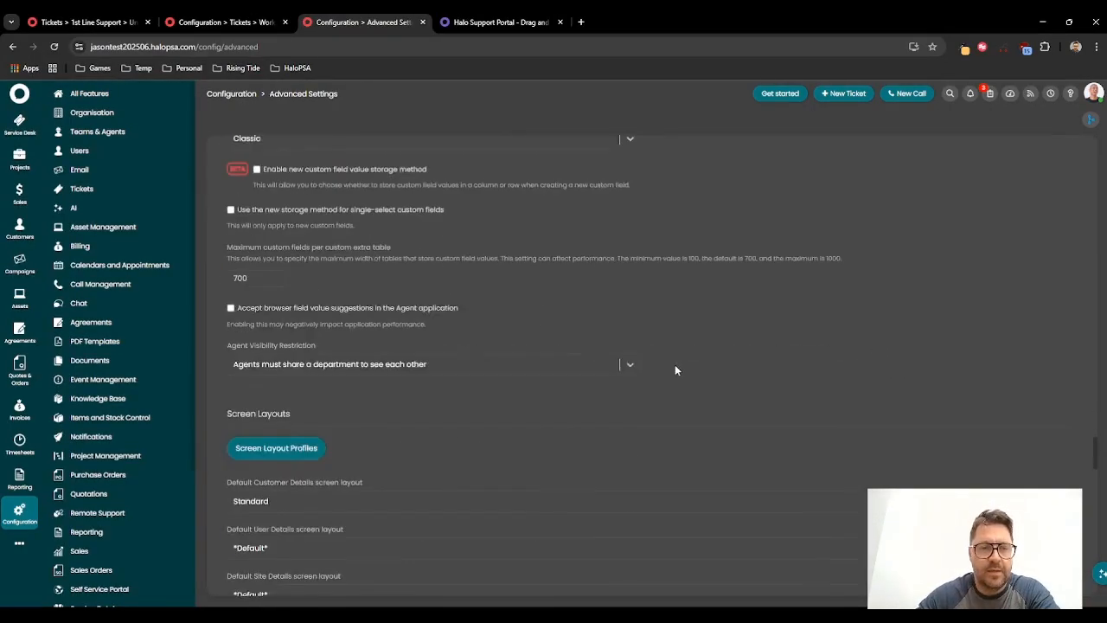
scroll(675, 371, "down", 15)
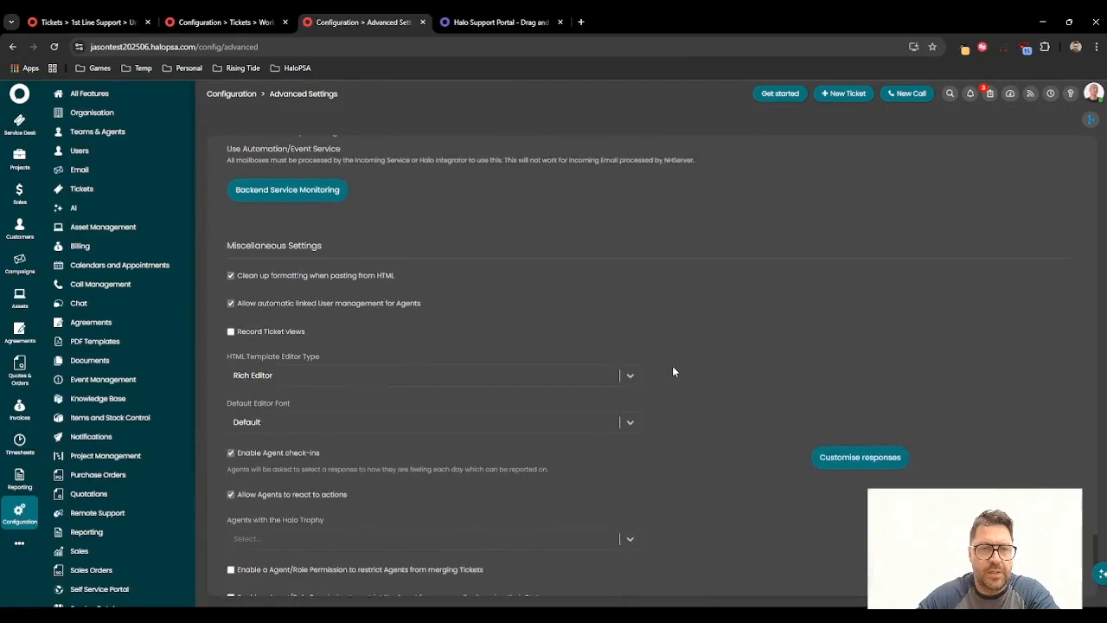
scroll(670, 372, "down", 20)
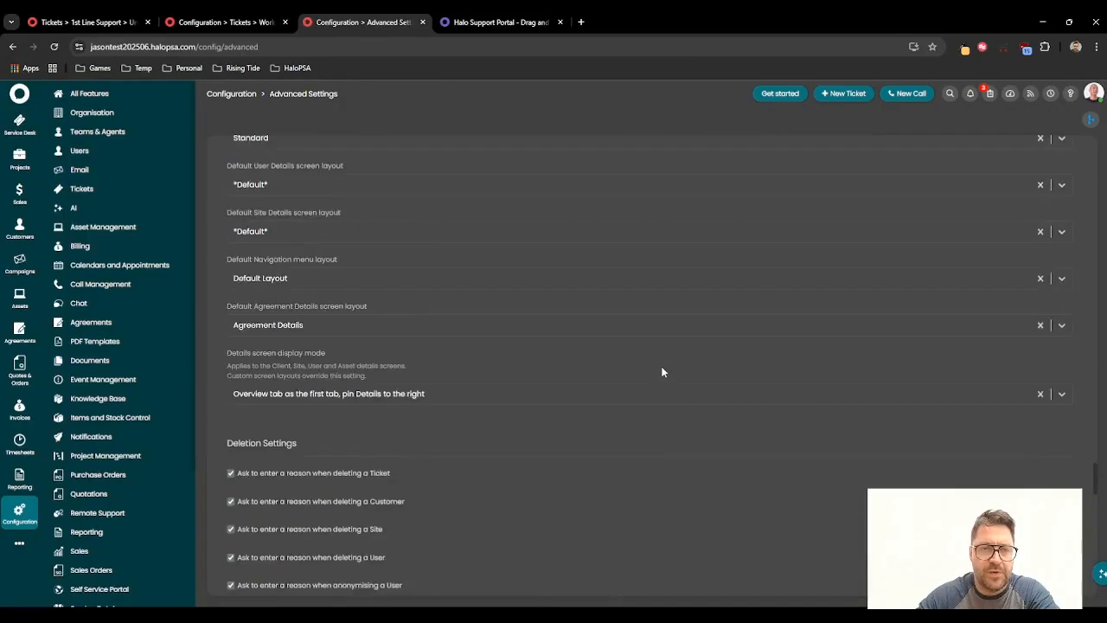
scroll(657, 370, "up", 1)
left_click(260, 488)
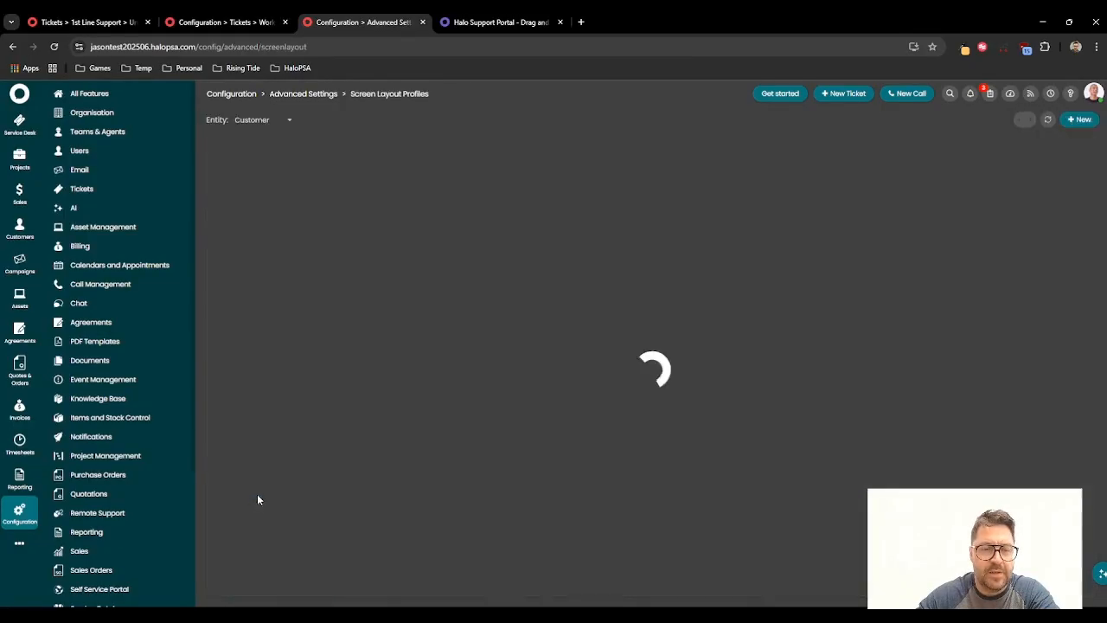
Step: Open the Navigation Menu's Default Layout profile and start editing its button layout
left_click(261, 123)
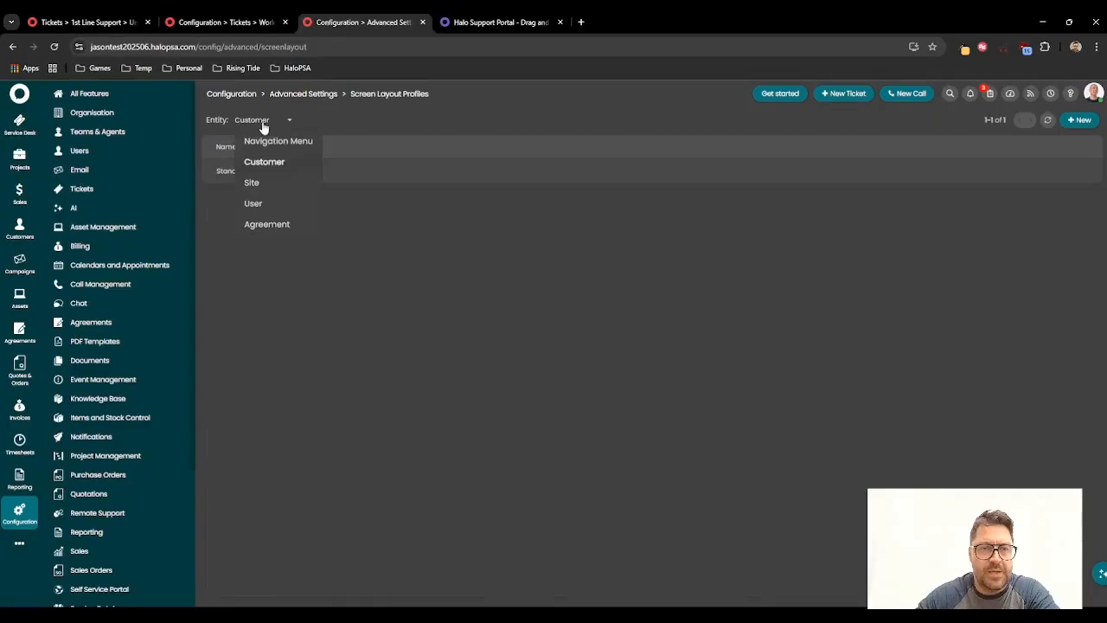
left_click(278, 142)
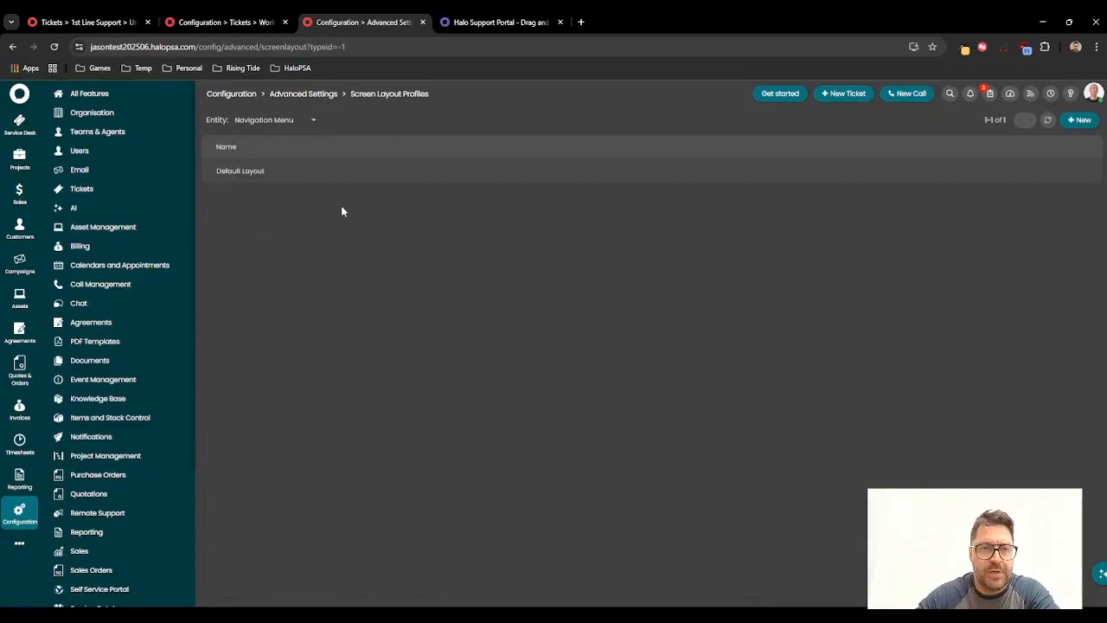
left_click(258, 172)
left_click(270, 184)
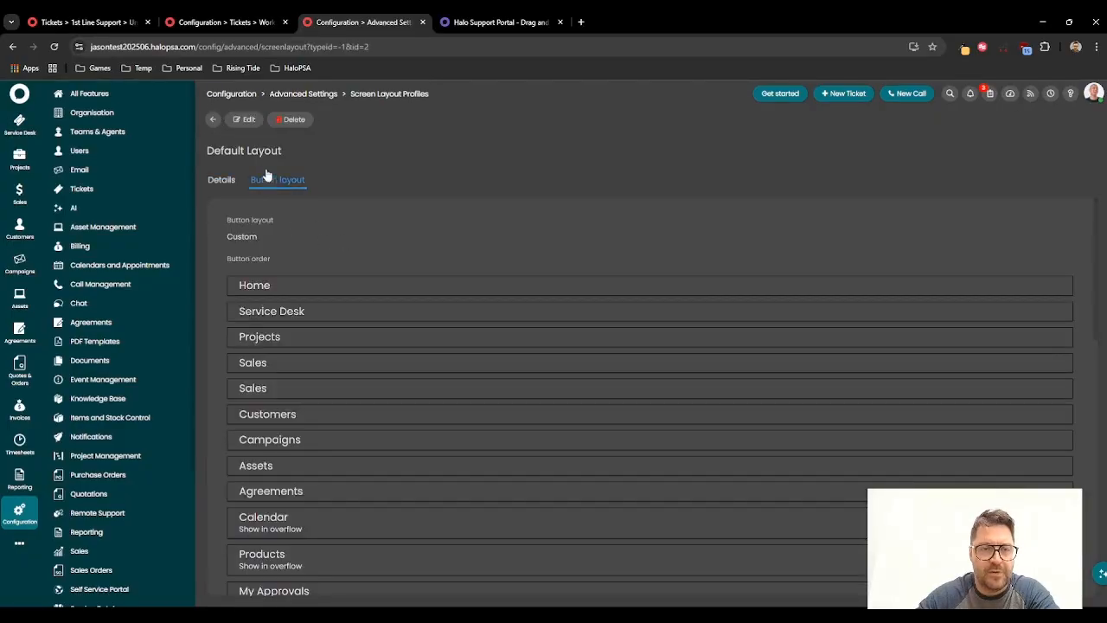
left_click(245, 121)
scroll(538, 334, "down", 5)
scroll(538, 334, "down", 5)
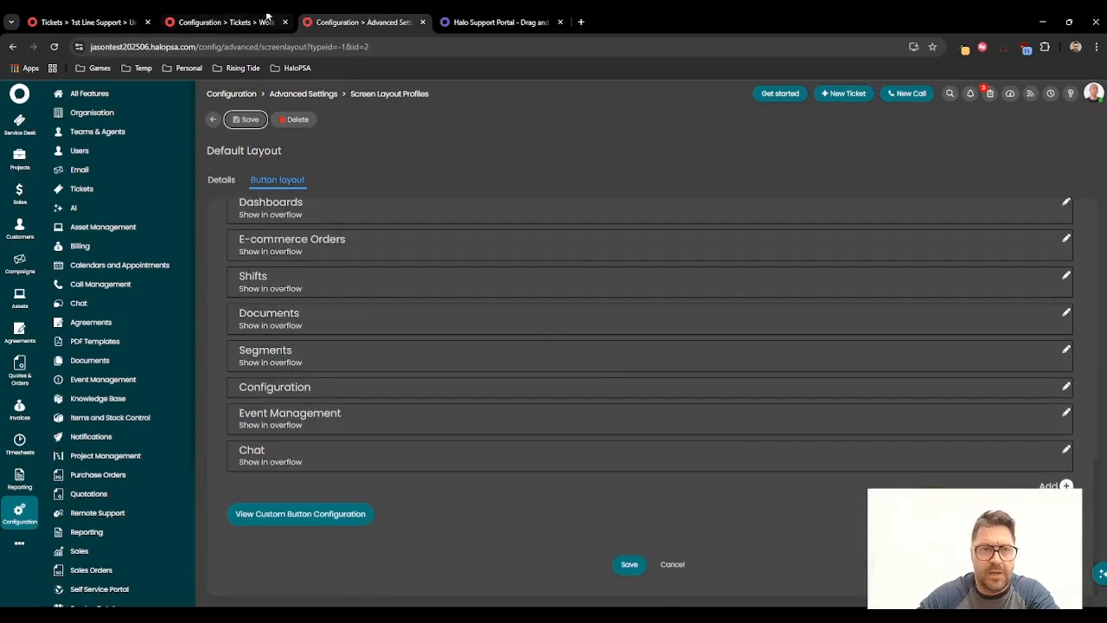
Step: Open the Dispatch Portal 1 dashboard in the workflow tab and copy its page address
left_click(225, 22)
left_click(19, 542)
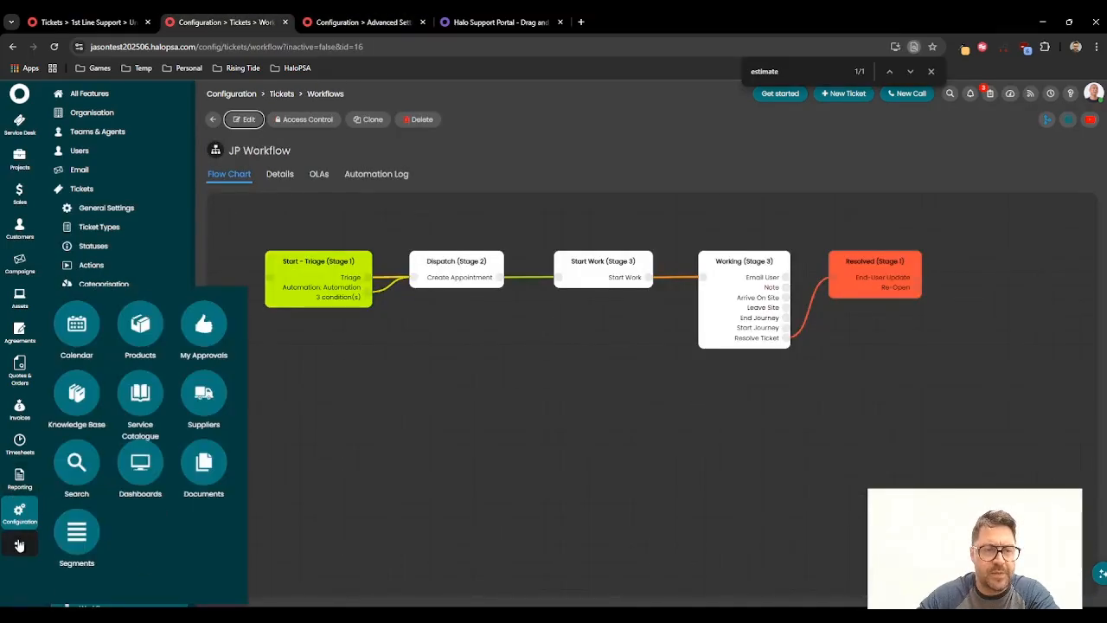
left_click(141, 459)
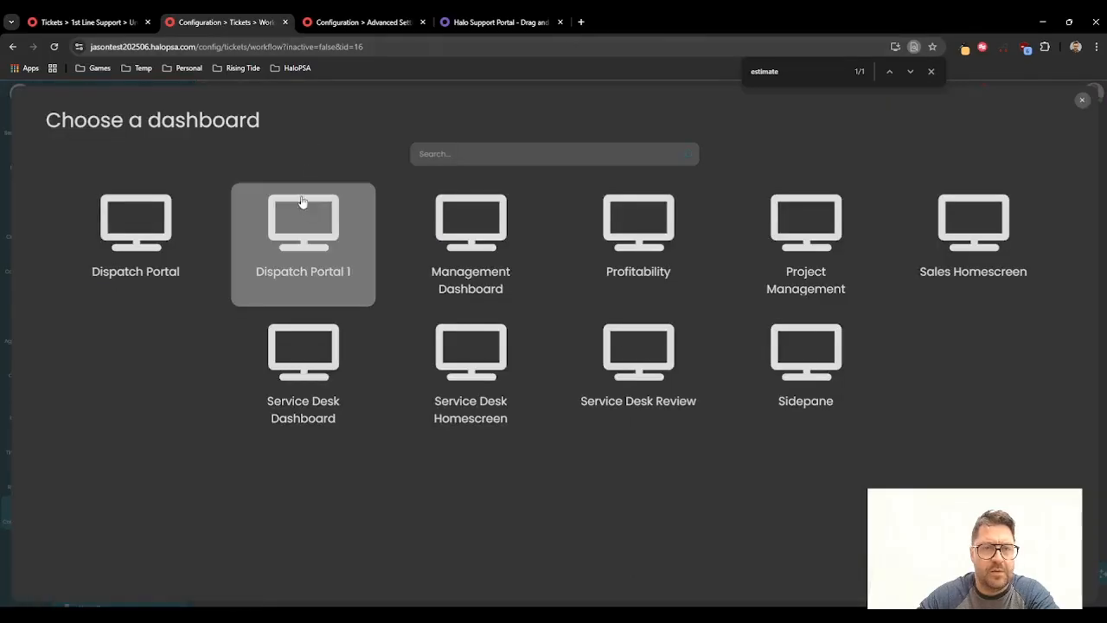
left_click(299, 192)
left_click(216, 47)
key("ctrl+c")
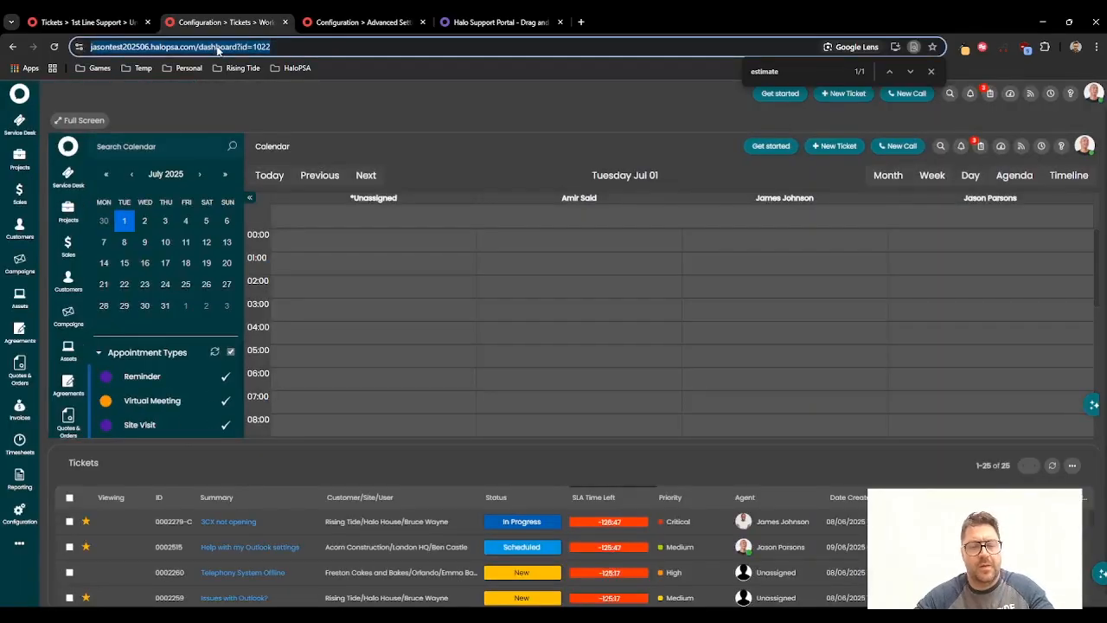
Step: Add a new navigation tab named Dispatch Portal with the copied dashboard URL
left_click(359, 22)
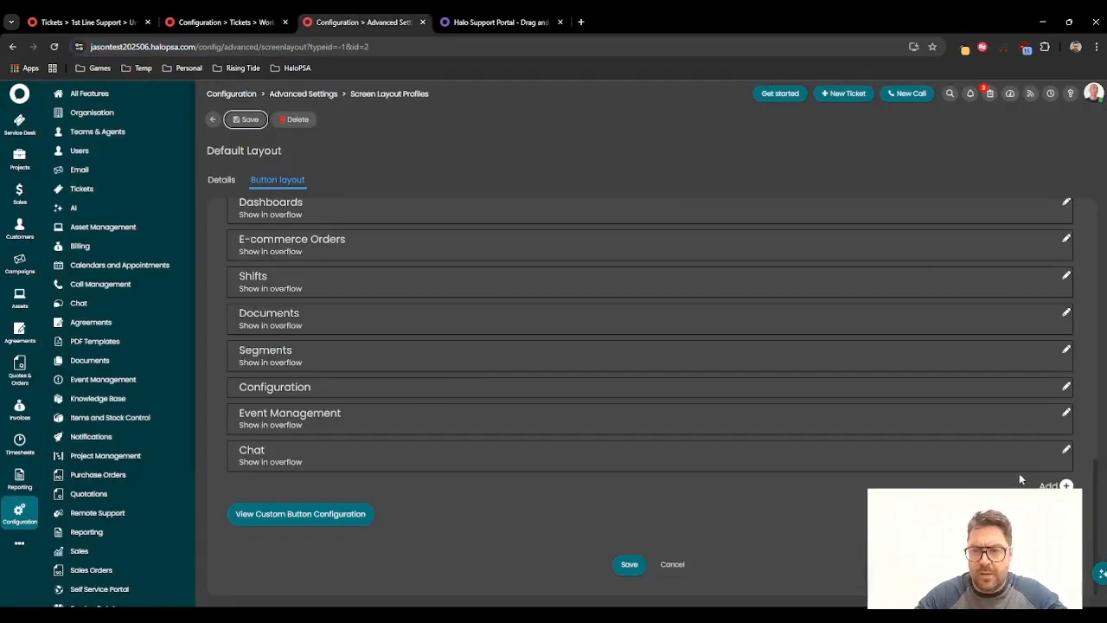
left_click(1066, 485)
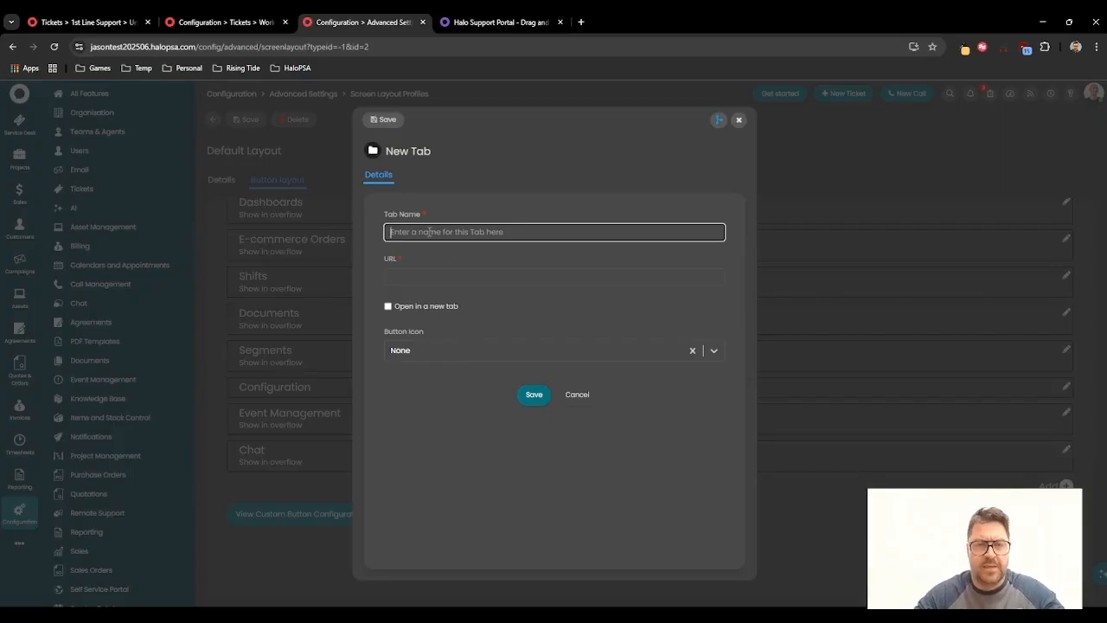
type("Dispatch")
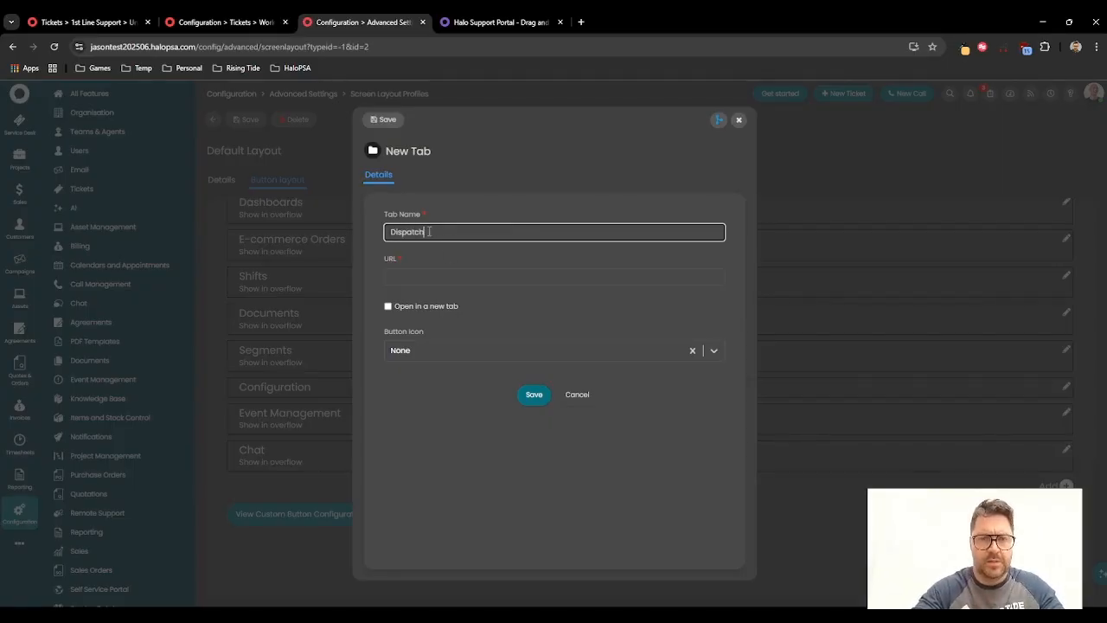
type(" Portal")
key("Tab")
key("ctrl+v")
Step: Set the new tab's button icon to calendar-o and save the tab
left_click(488, 351)
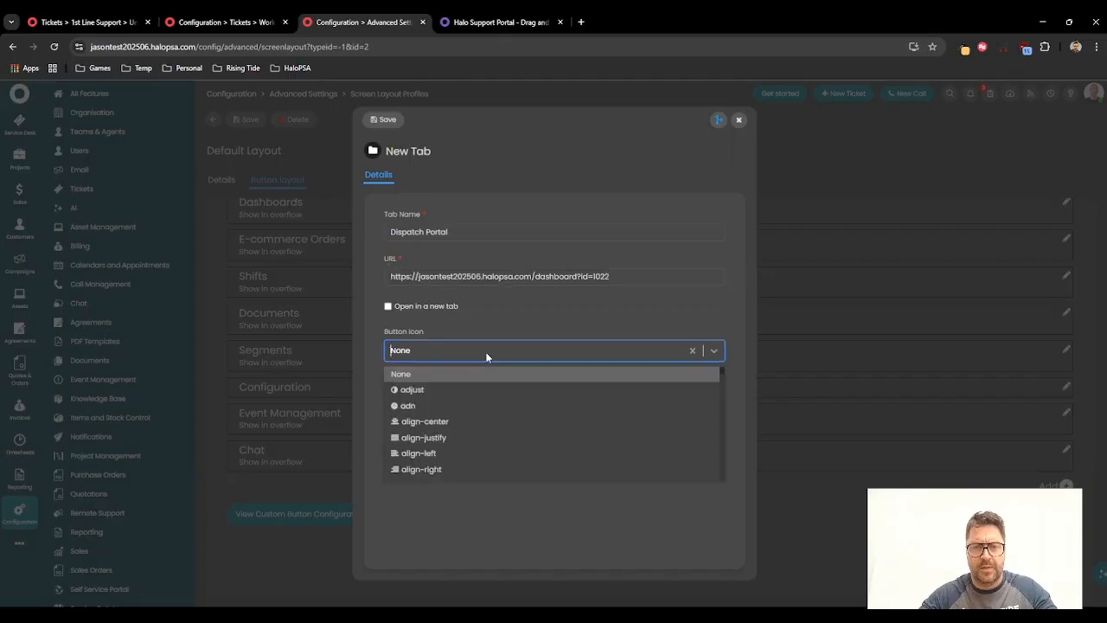
type("cal")
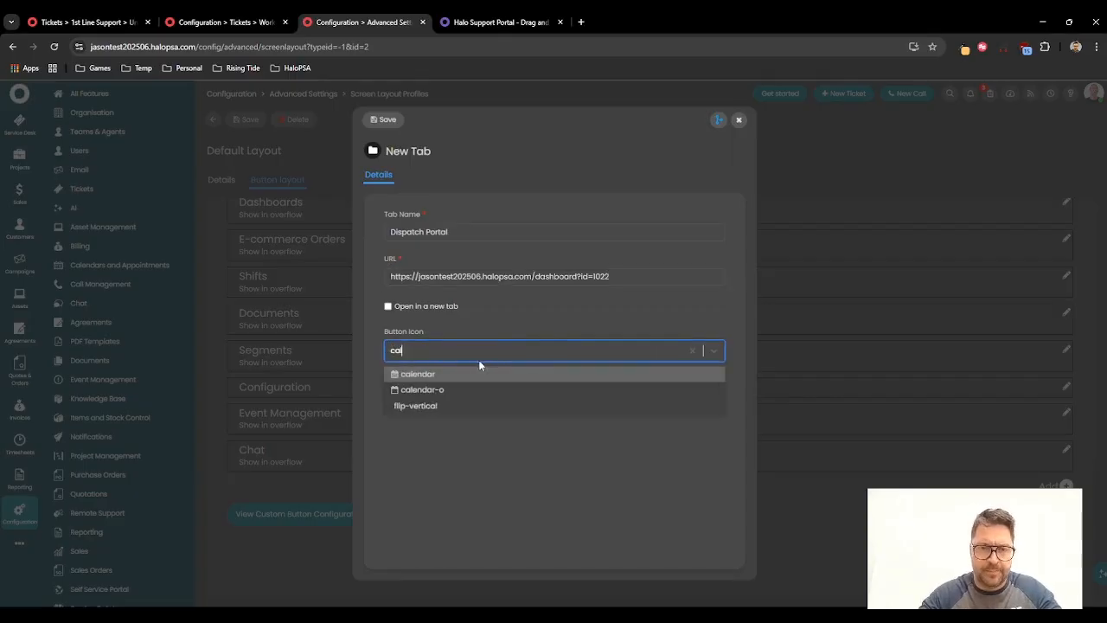
left_click(447, 390)
left_click(529, 394)
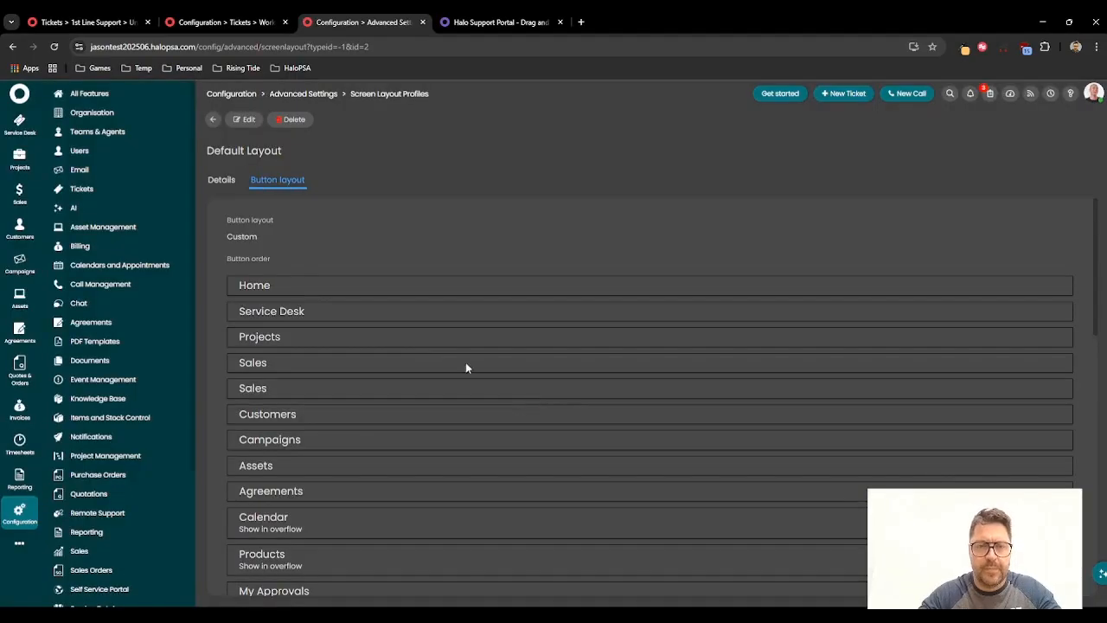
Step: Edit the layout and set the Dispatch Portal button's display to Show on menu
scroll(355, 459, "down", 10)
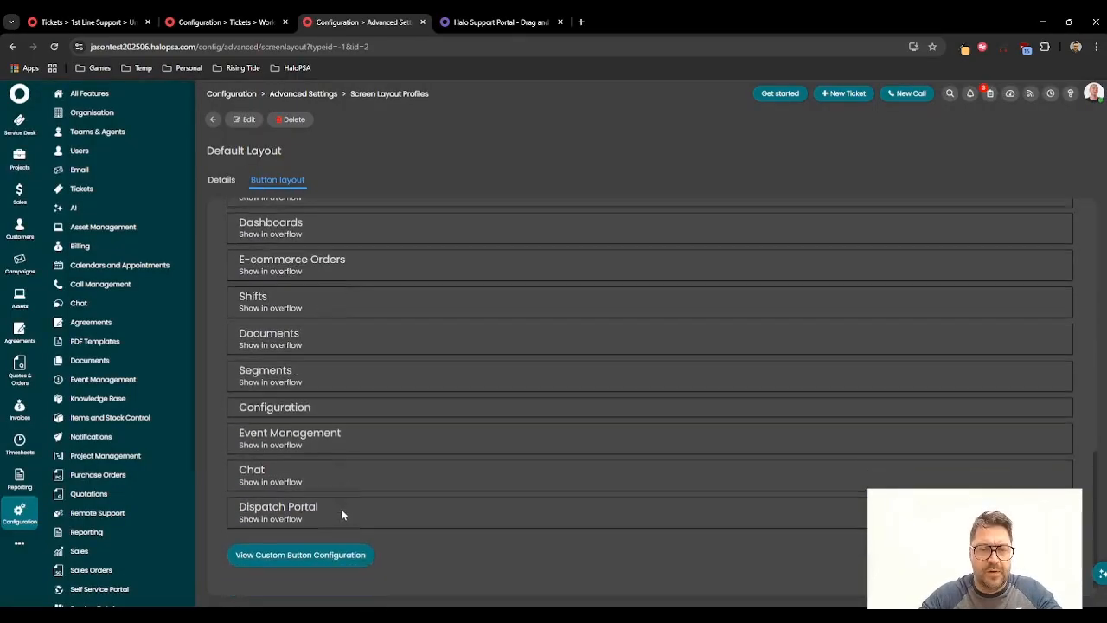
left_click(248, 119)
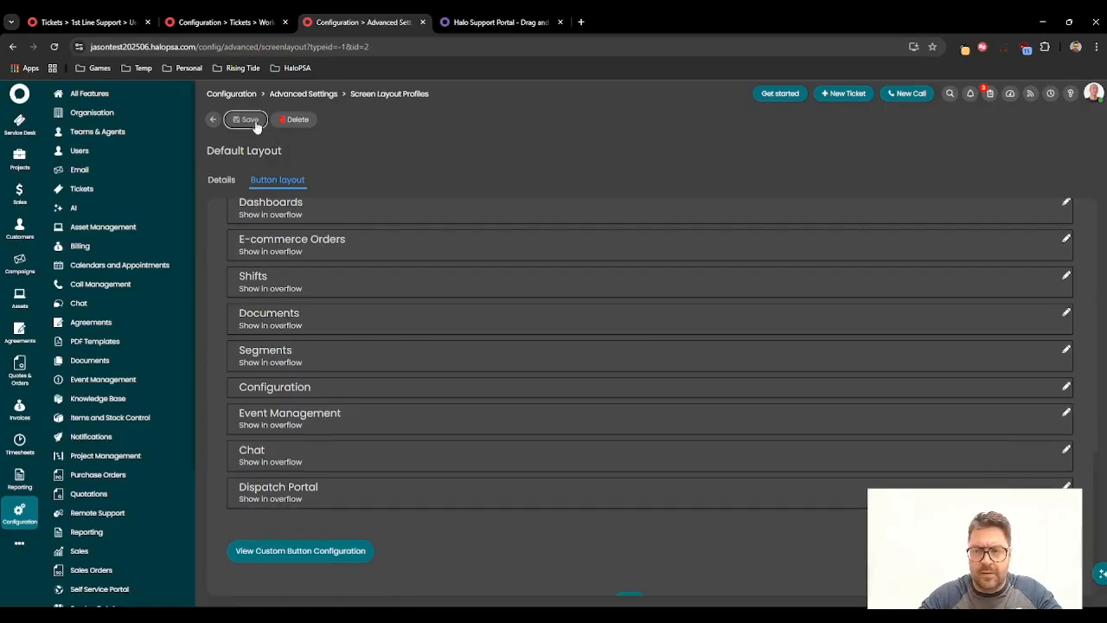
left_click(1067, 486)
left_click(447, 346)
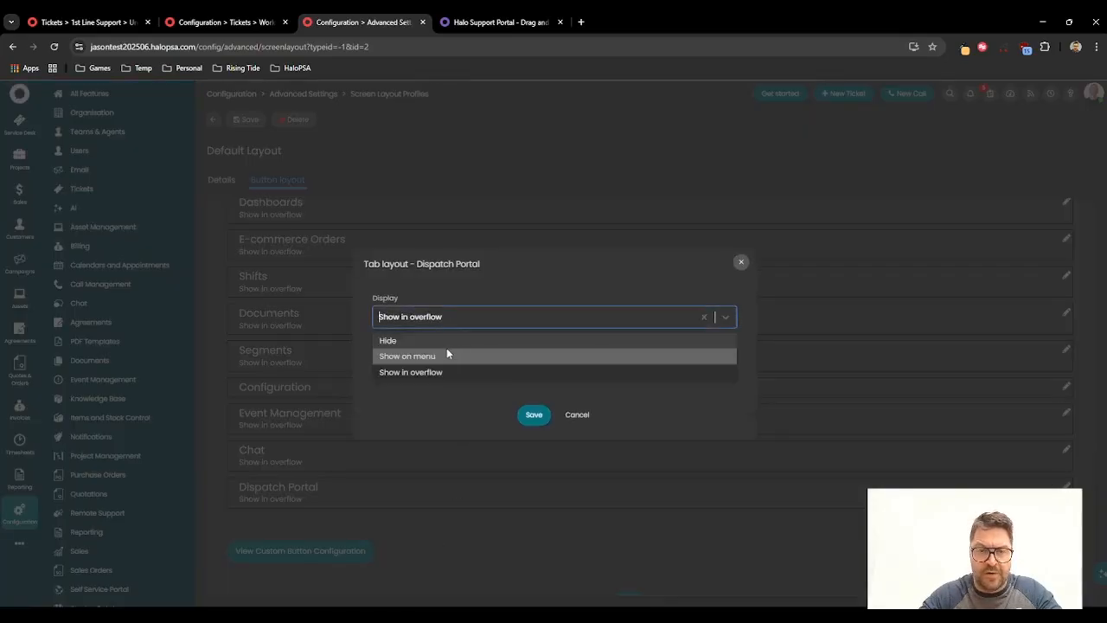
left_click(420, 358)
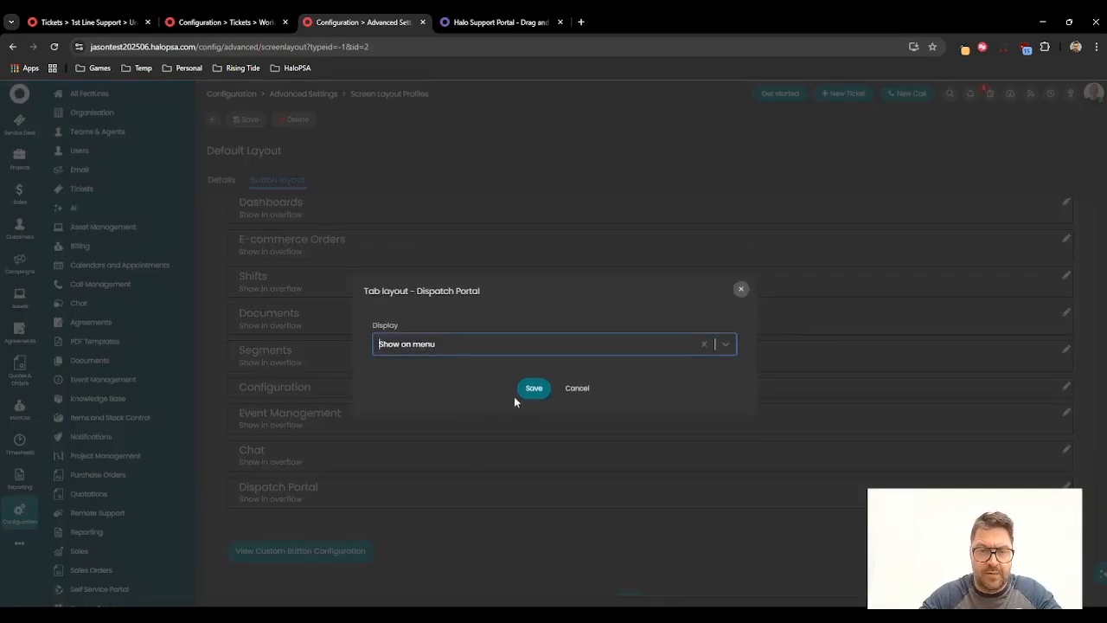
left_click(532, 415)
Step: Move the Dispatch Portal button to the top of the button order and save the layout
scroll(286, 511, "up", 2)
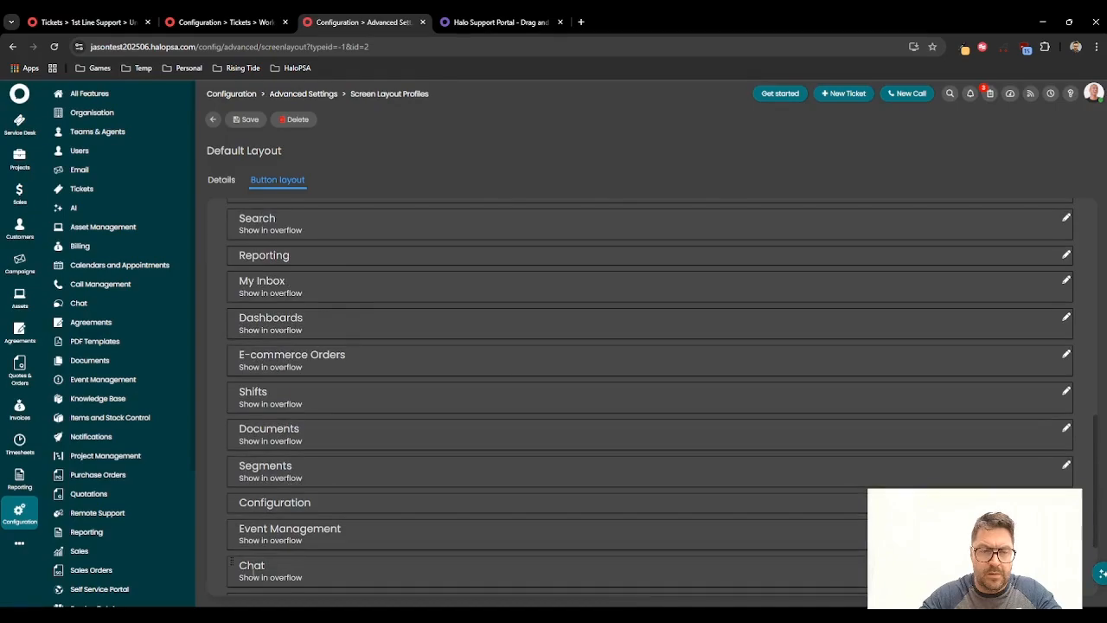
scroll(245, 568, "down", 1)
left_click_drag(232, 543, 291, 227)
scroll(300, 343, "up", 4)
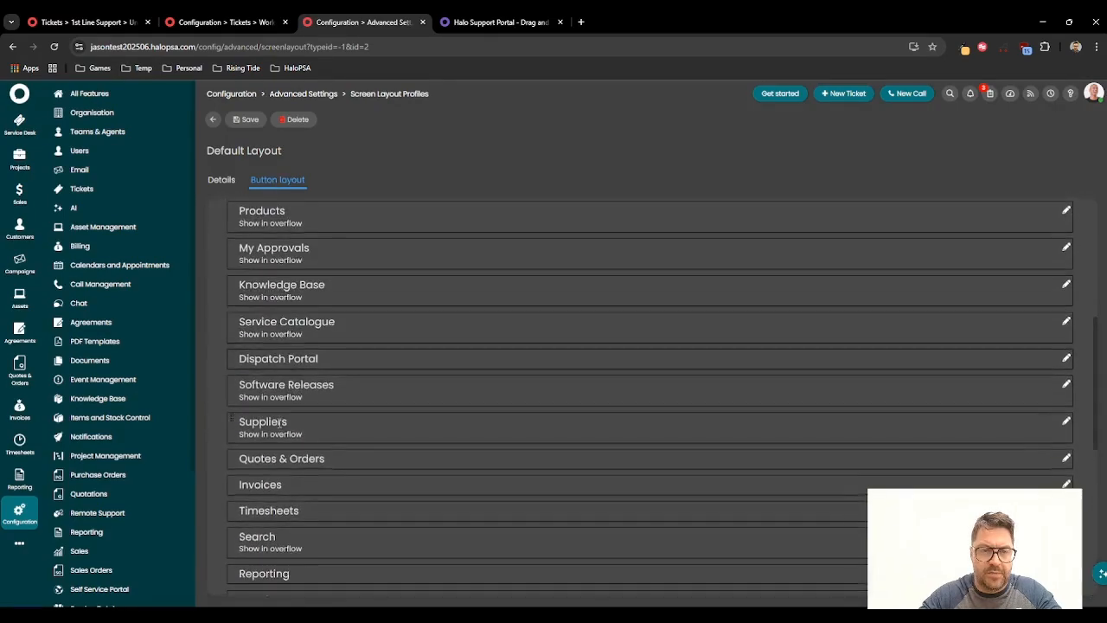
scroll(252, 424, "up", 3)
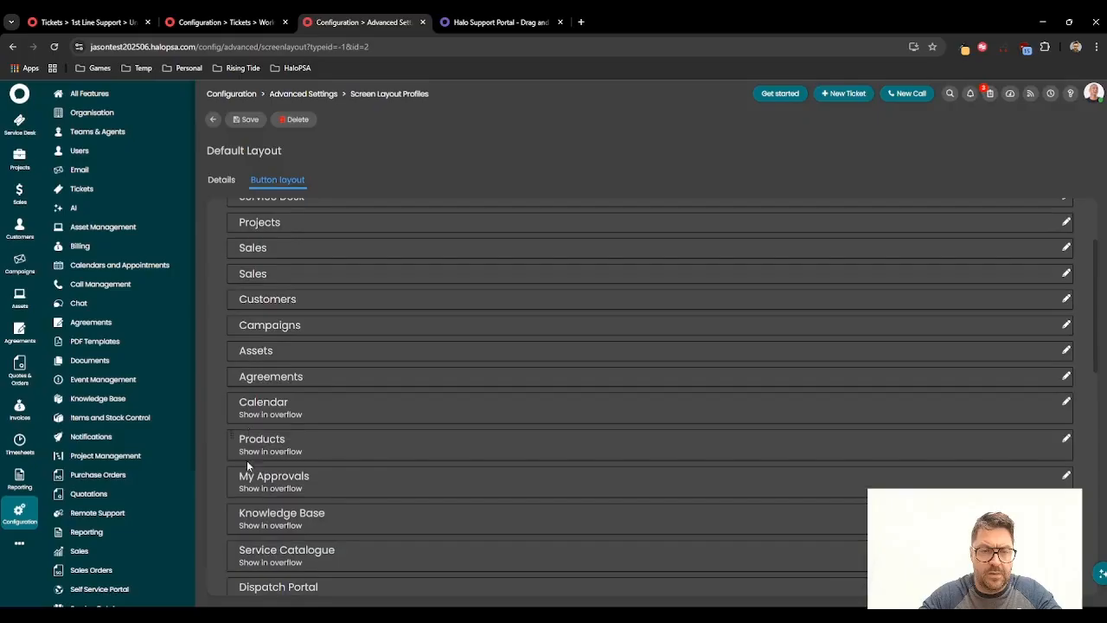
left_click_drag(231, 585, 287, 307)
left_click(246, 120)
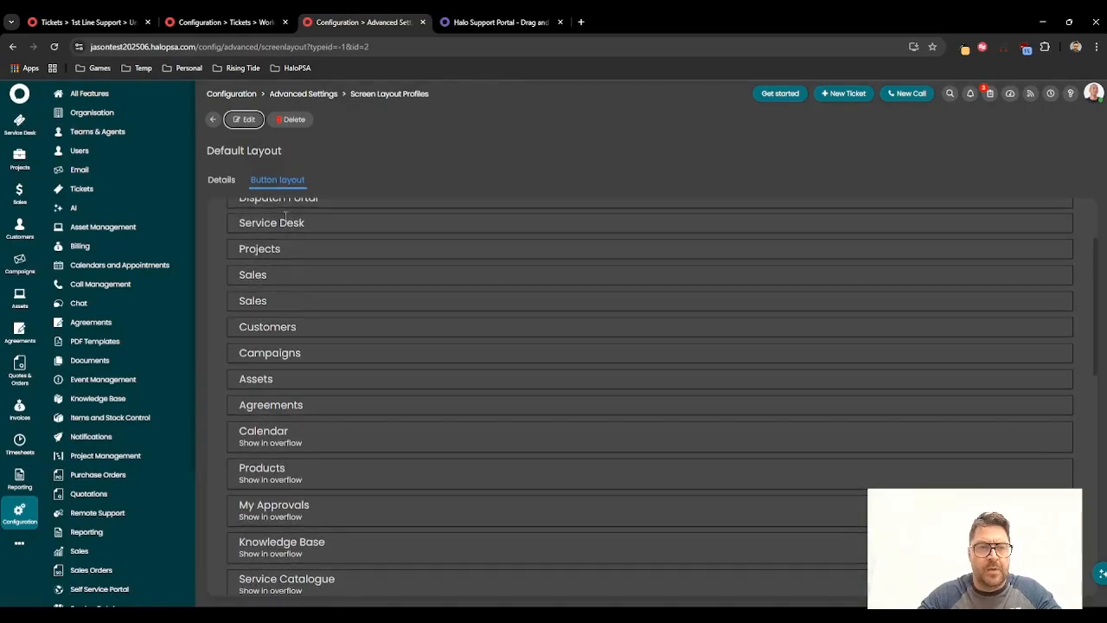
Step: Open the Dispatch Portal from the navigation menu
left_click(19, 128)
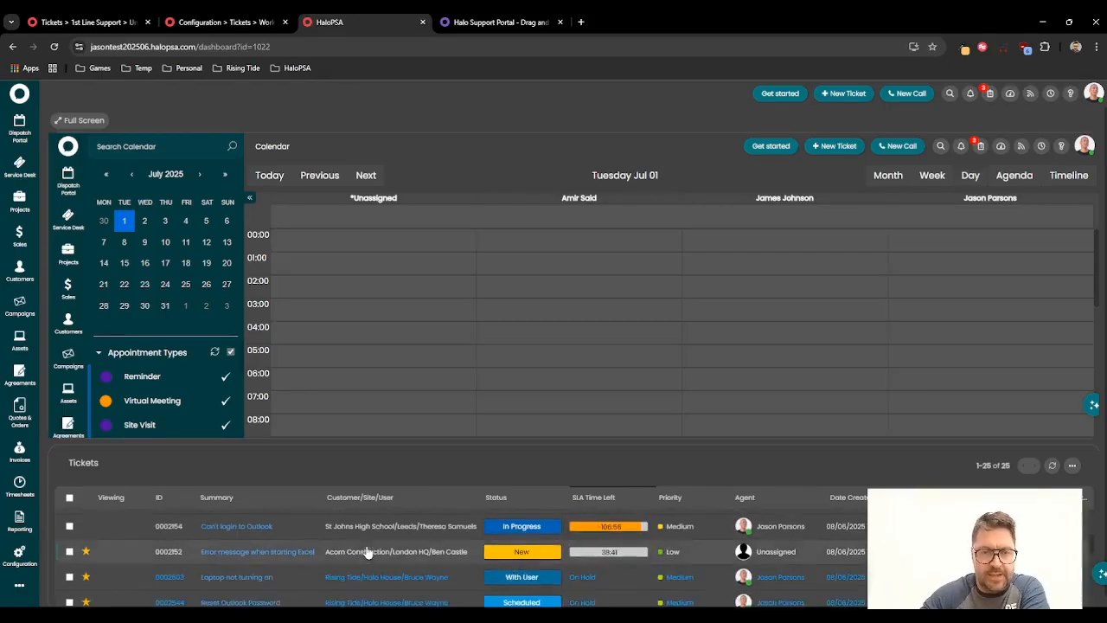
Step: Review the unassigned 1st Line Support tickets one by one, ending on ticket 2152
left_click(152, 18)
left_click(99, 182)
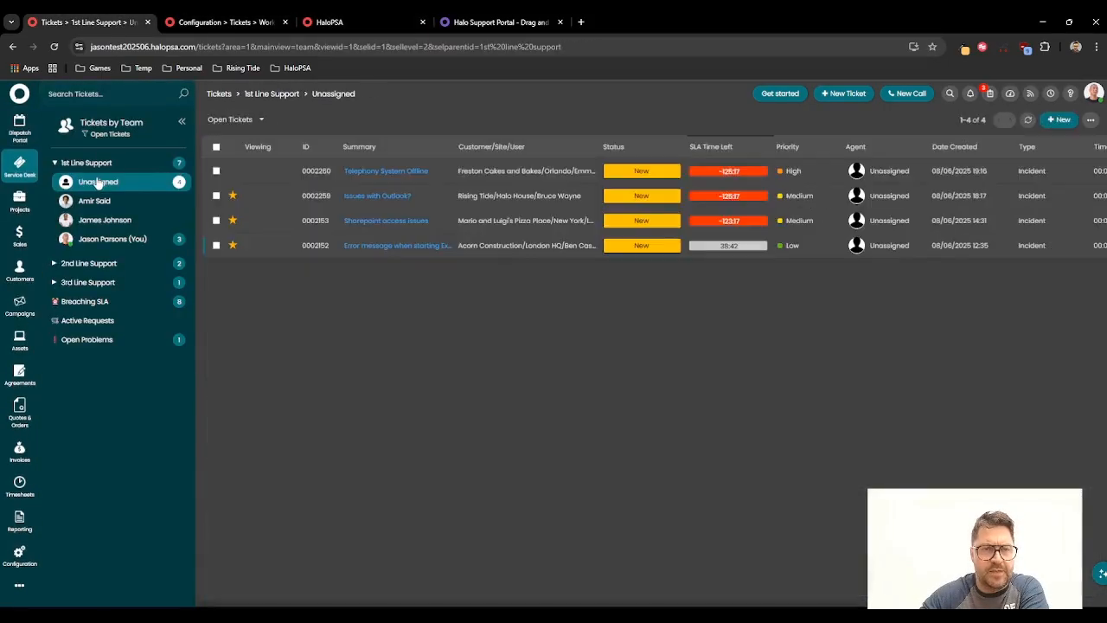
left_click(411, 174)
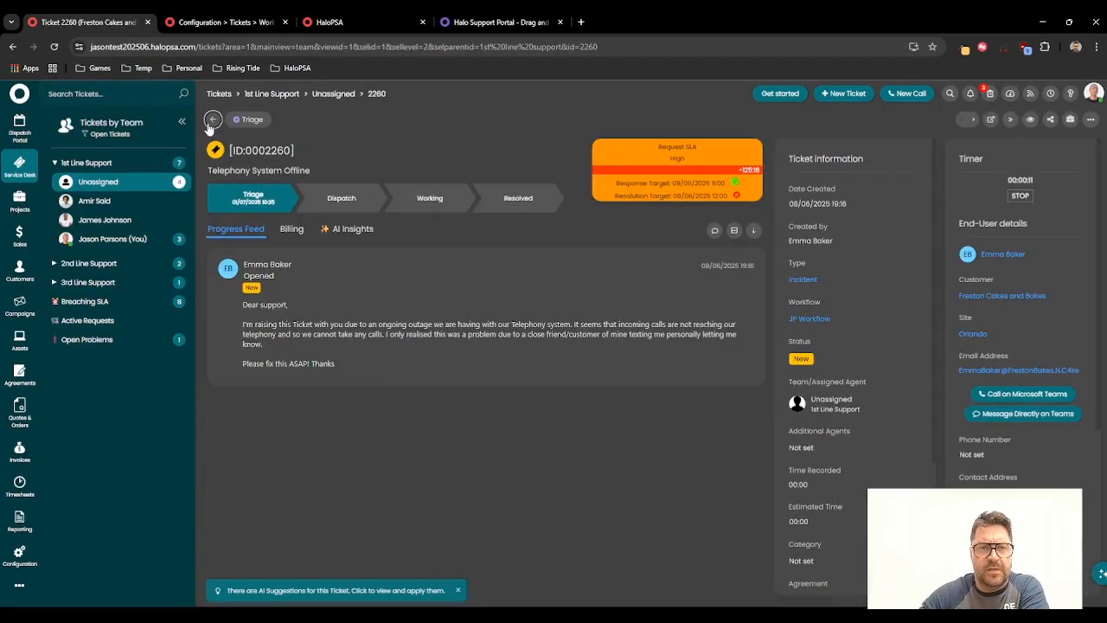
left_click(213, 119)
left_click(347, 189)
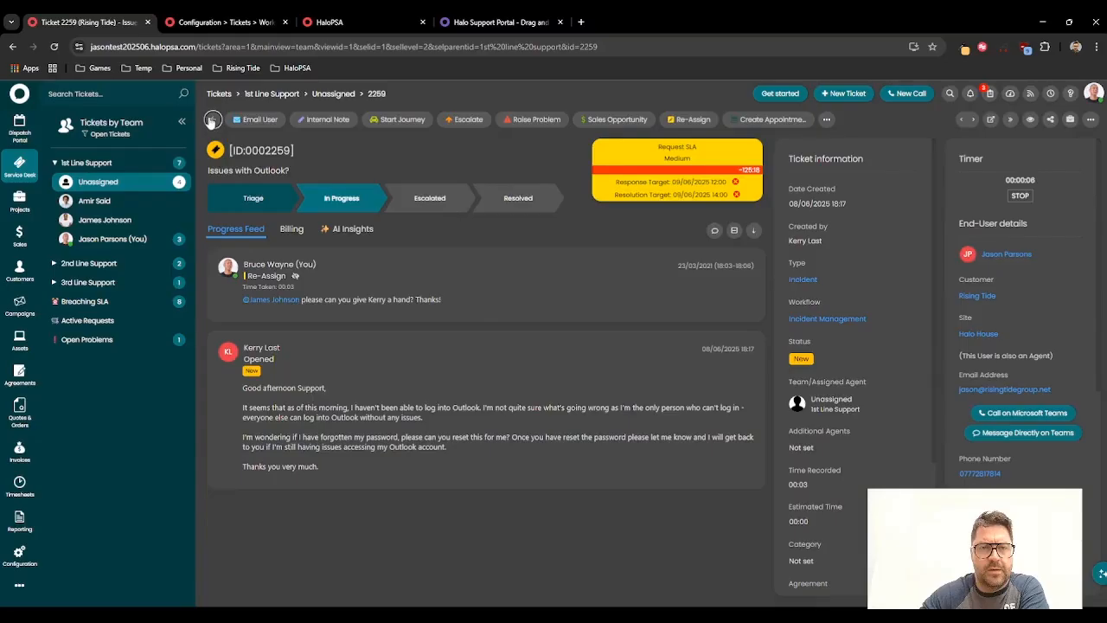
left_click(213, 119)
left_click(368, 220)
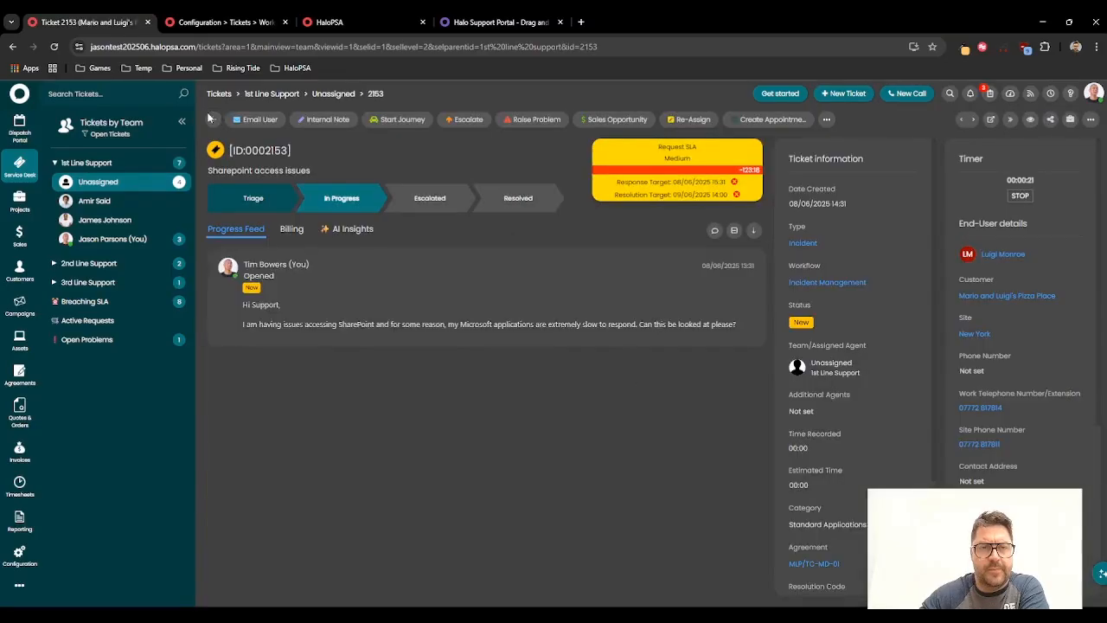
left_click(212, 119)
left_click(375, 247)
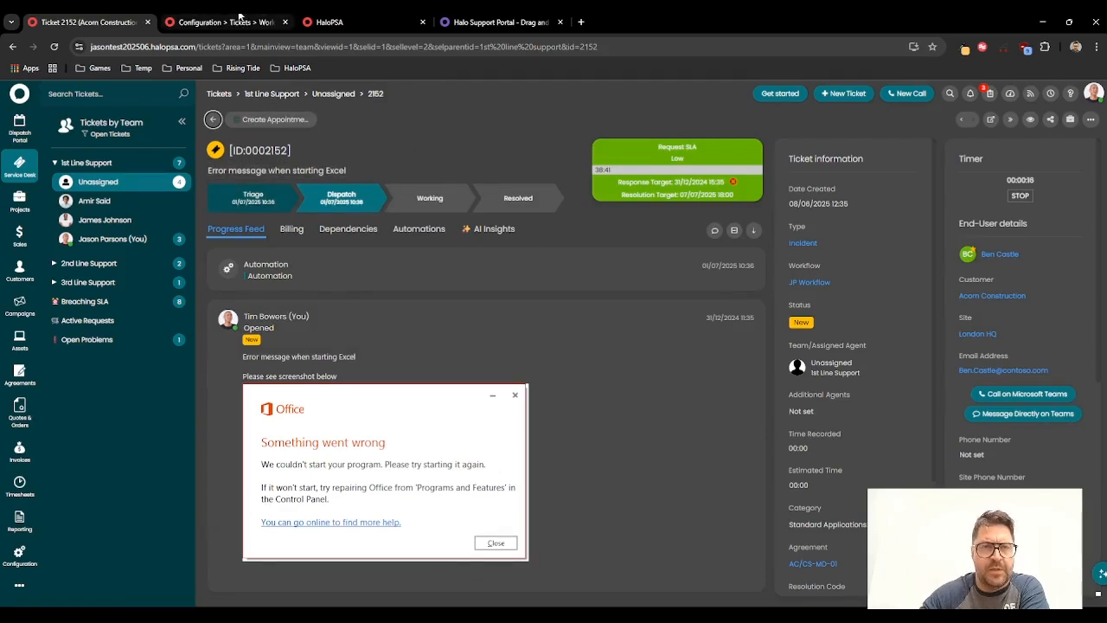
left_click(244, 19)
scroll(315, 569, "down", 2)
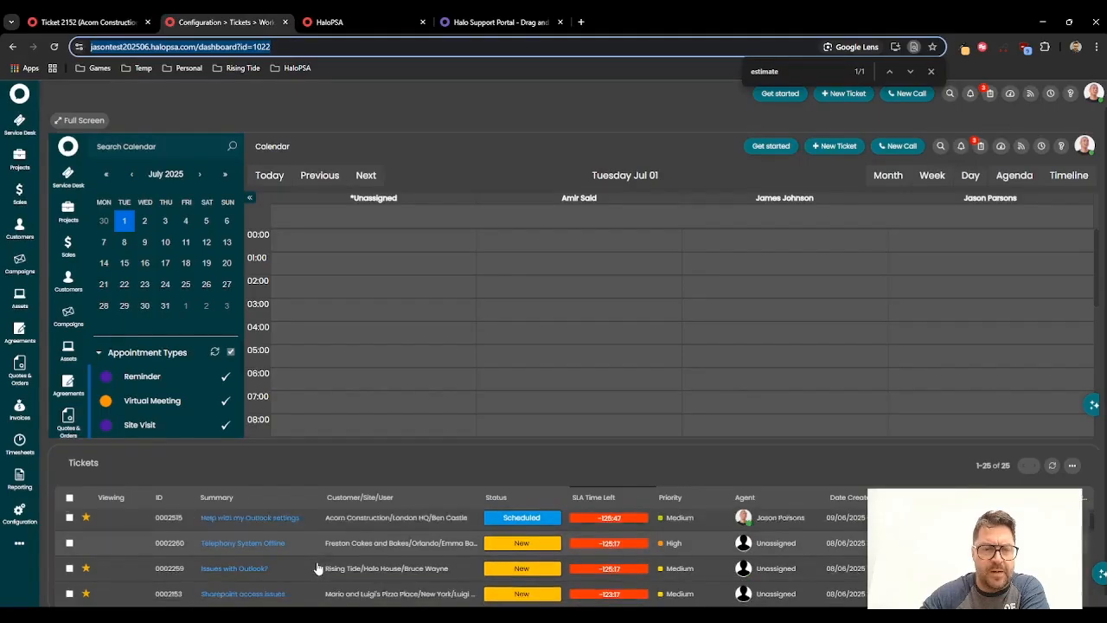
mouse_move(313, 569)
scroll(302, 583, "down", 1)
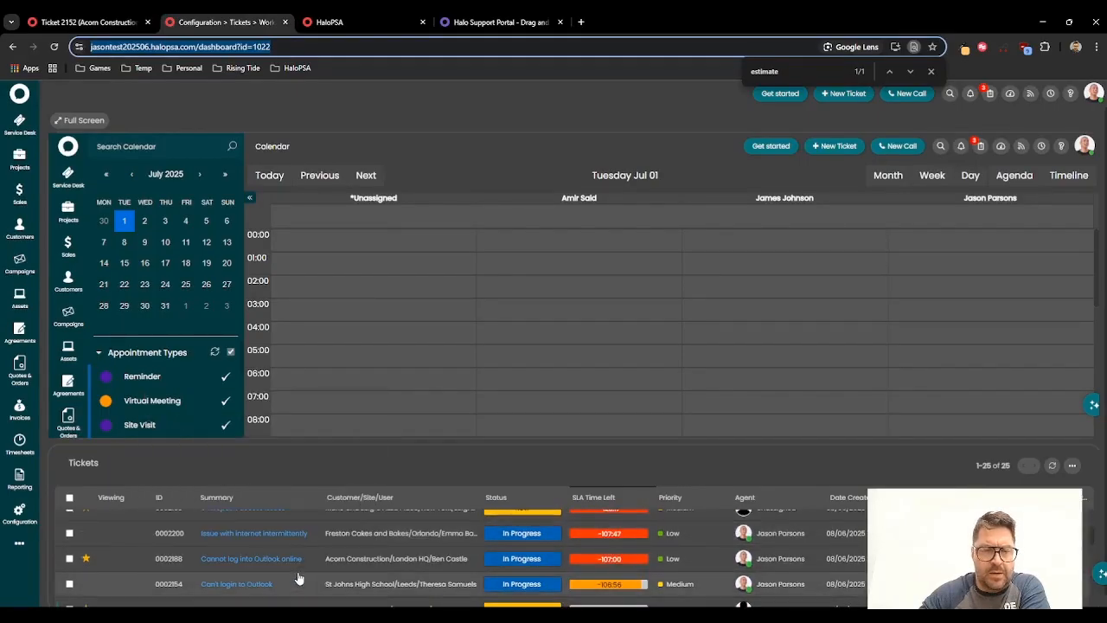
scroll(299, 578, "down", 1)
mouse_move(270, 558)
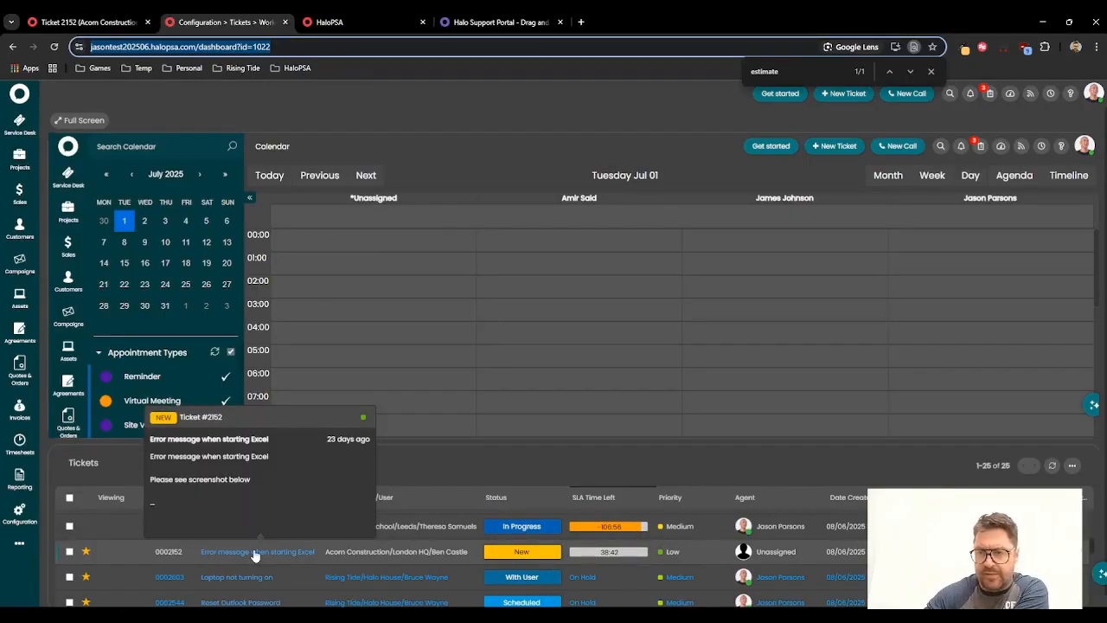
scroll(533, 318, "down", 3)
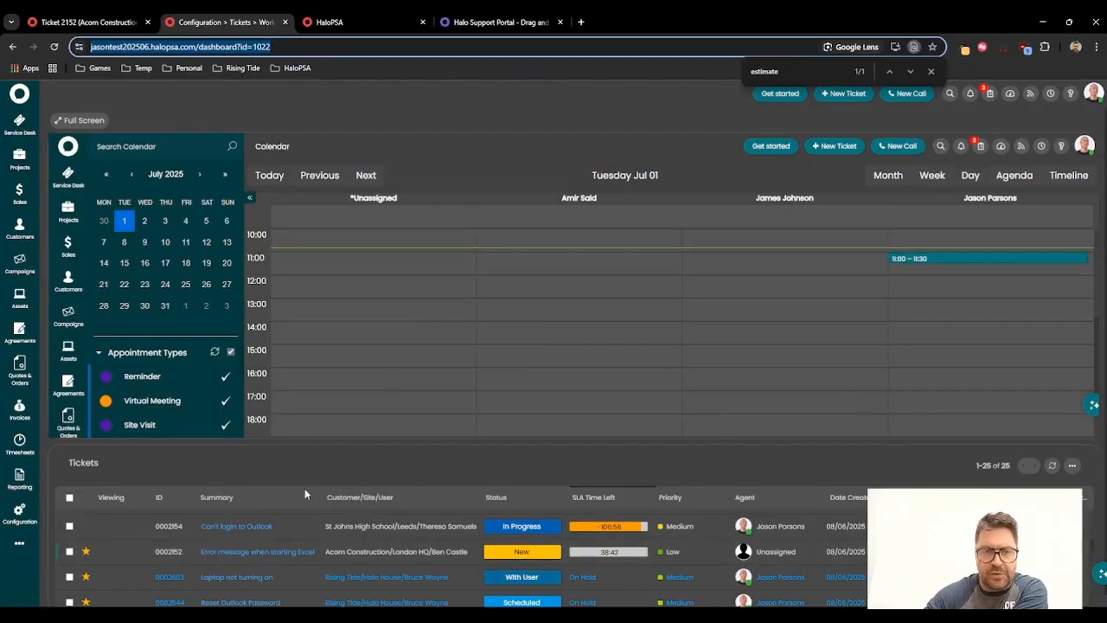
left_click_drag(248, 557, 414, 407)
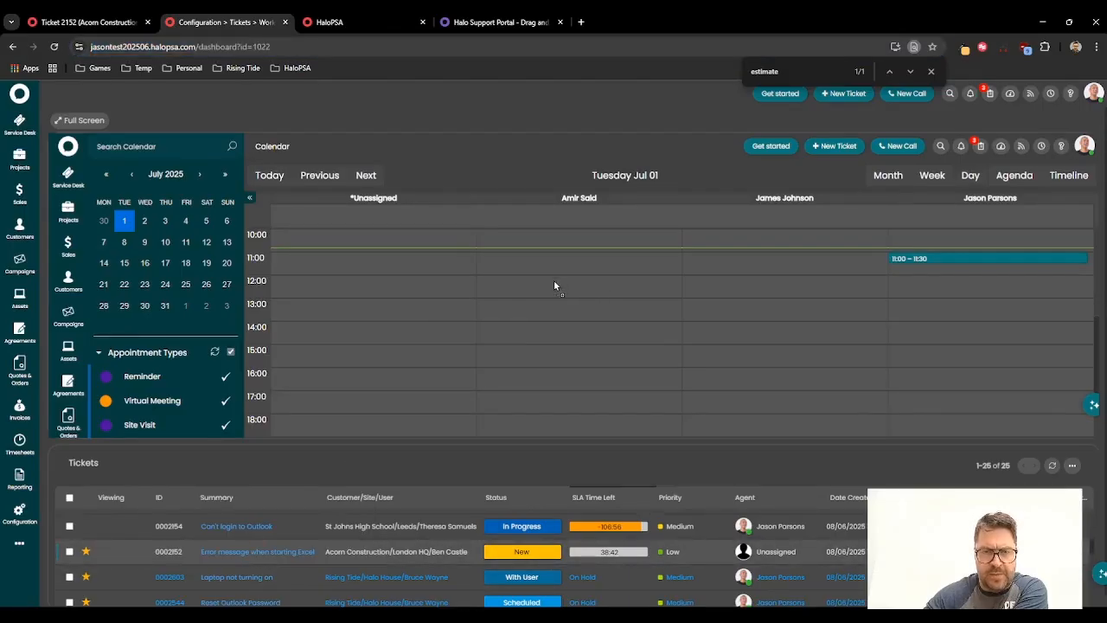
left_click_drag(554, 281, 557, 285)
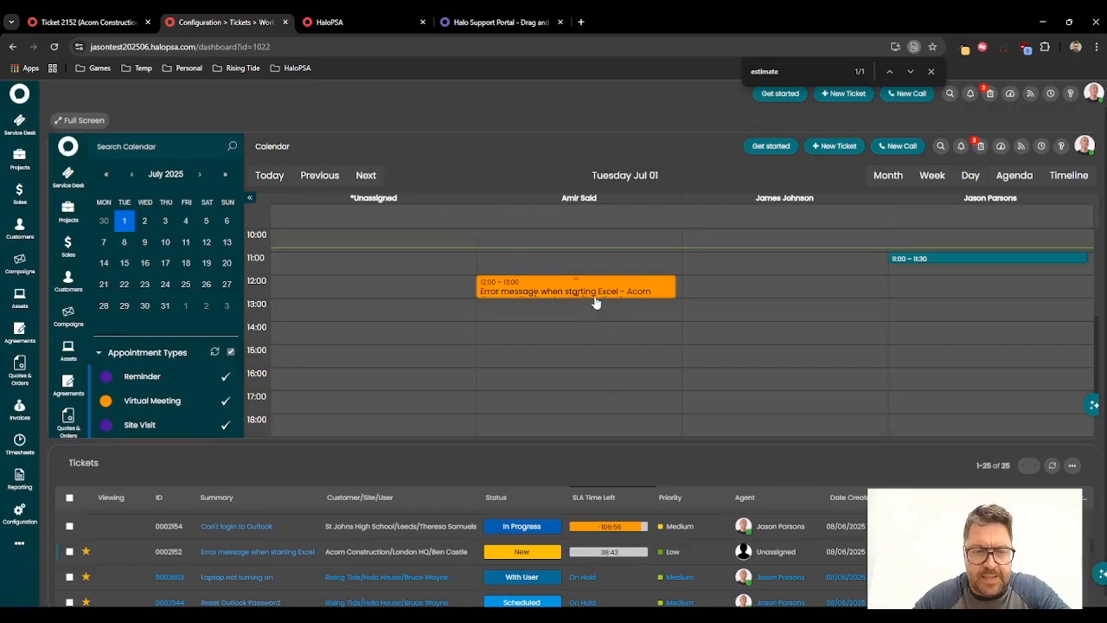
Step: Check ticket 2152's Appointments tab, then return to its Progress Feed
left_click(121, 22)
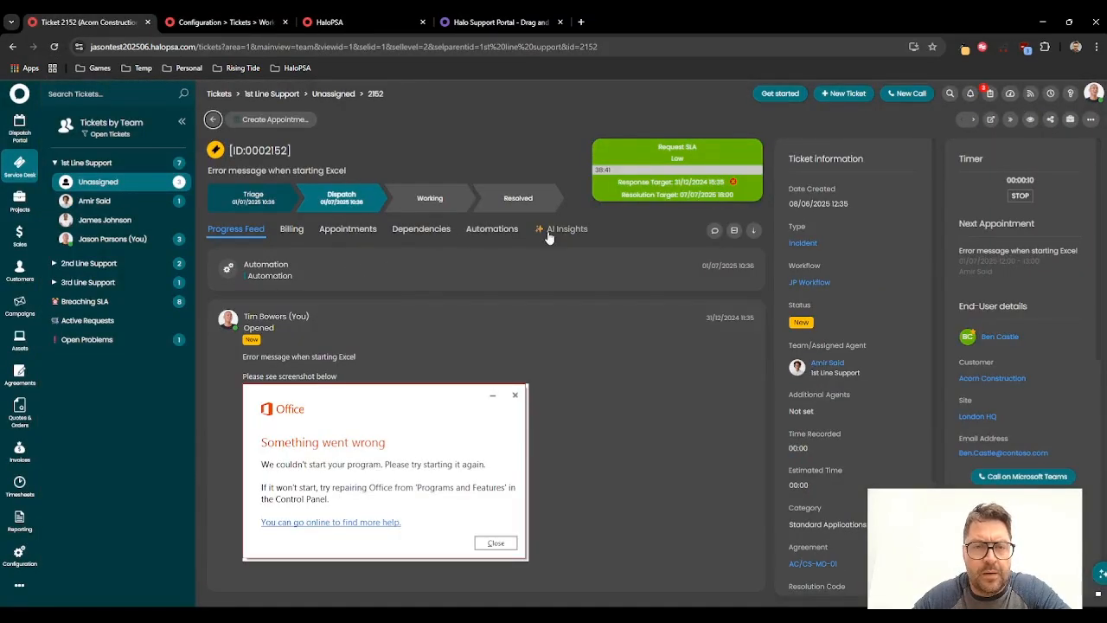
left_click(348, 230)
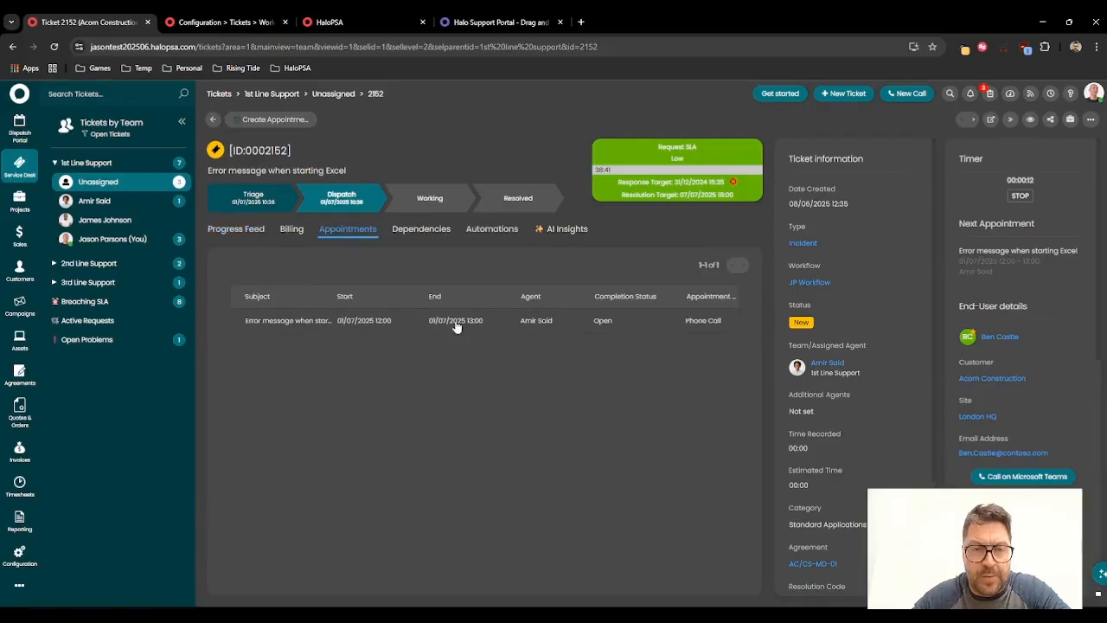
left_click(243, 229)
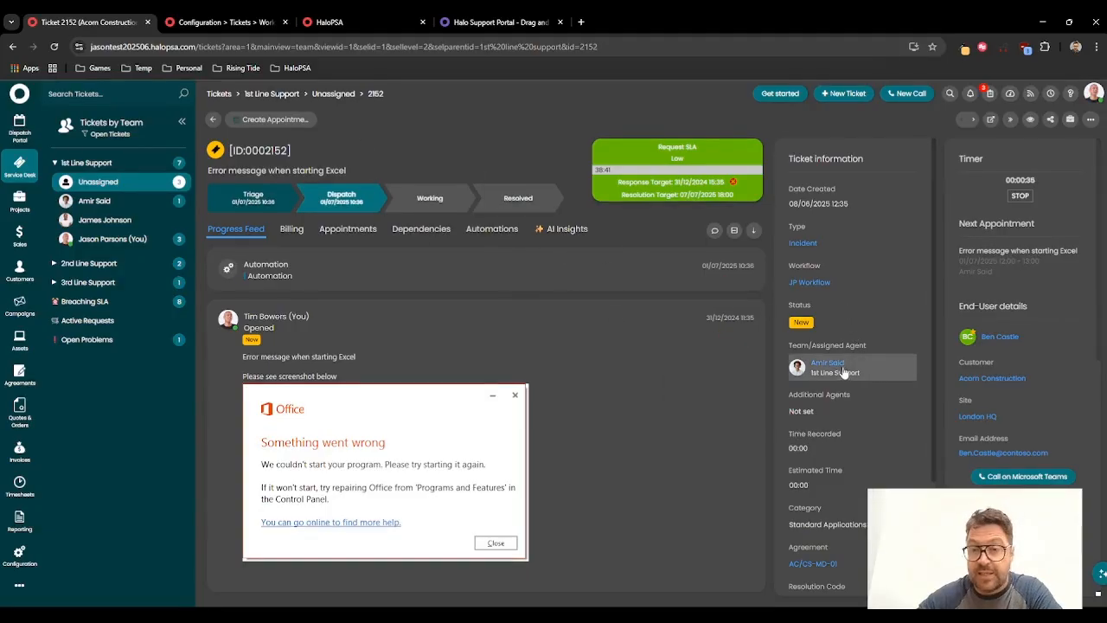
Step: In the Calendars and Appointments general settings, set the status after an agent creates an appointment to Scheduled
left_click(249, 21)
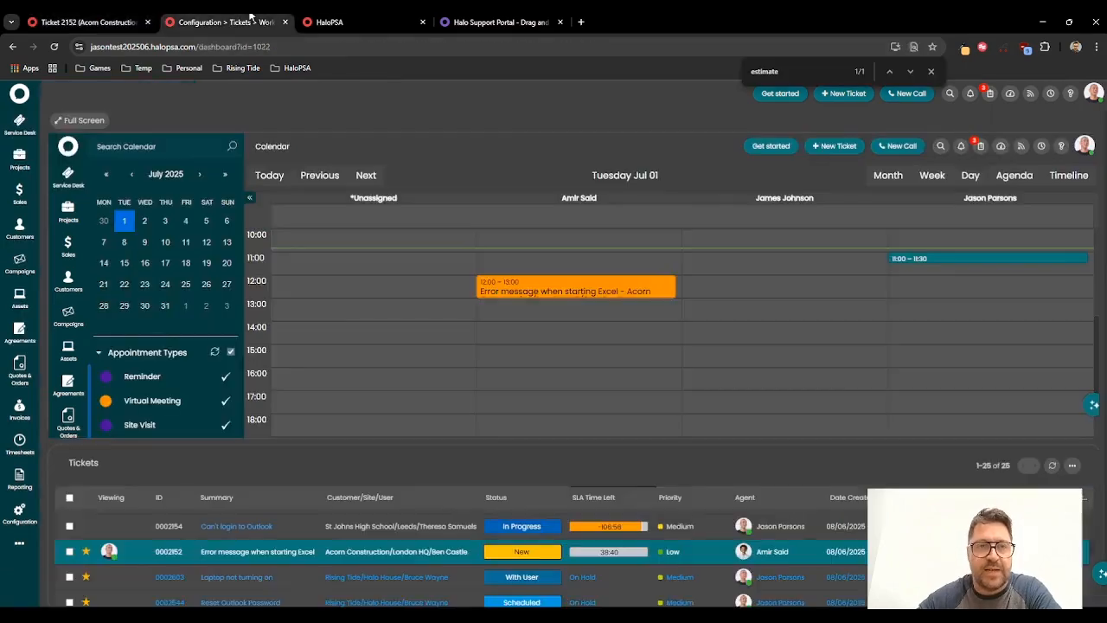
left_click(323, 19)
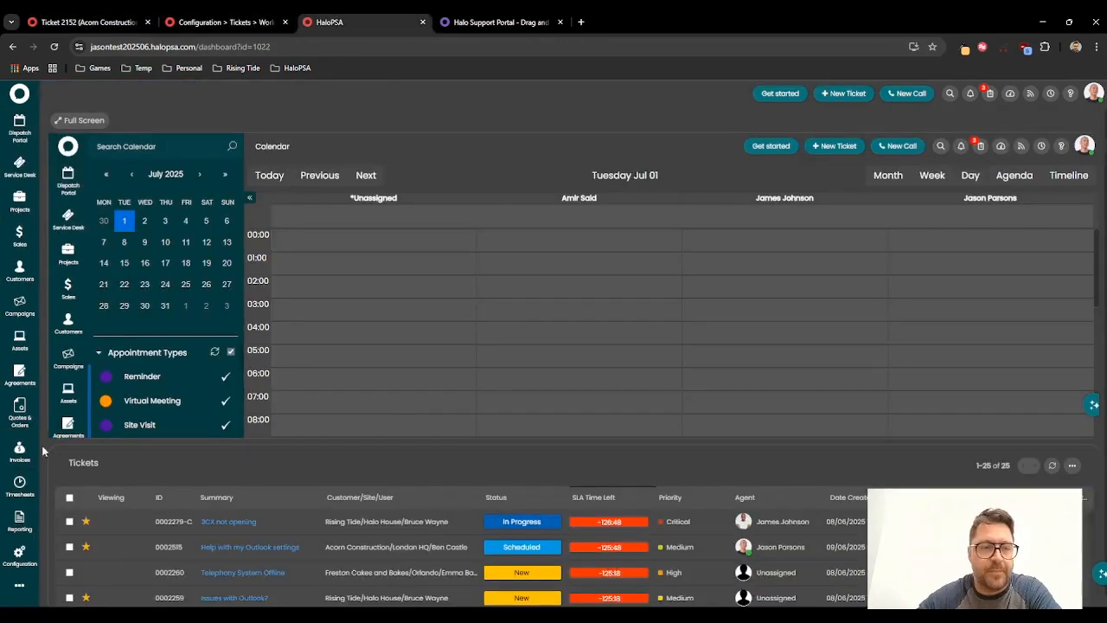
left_click(18, 556)
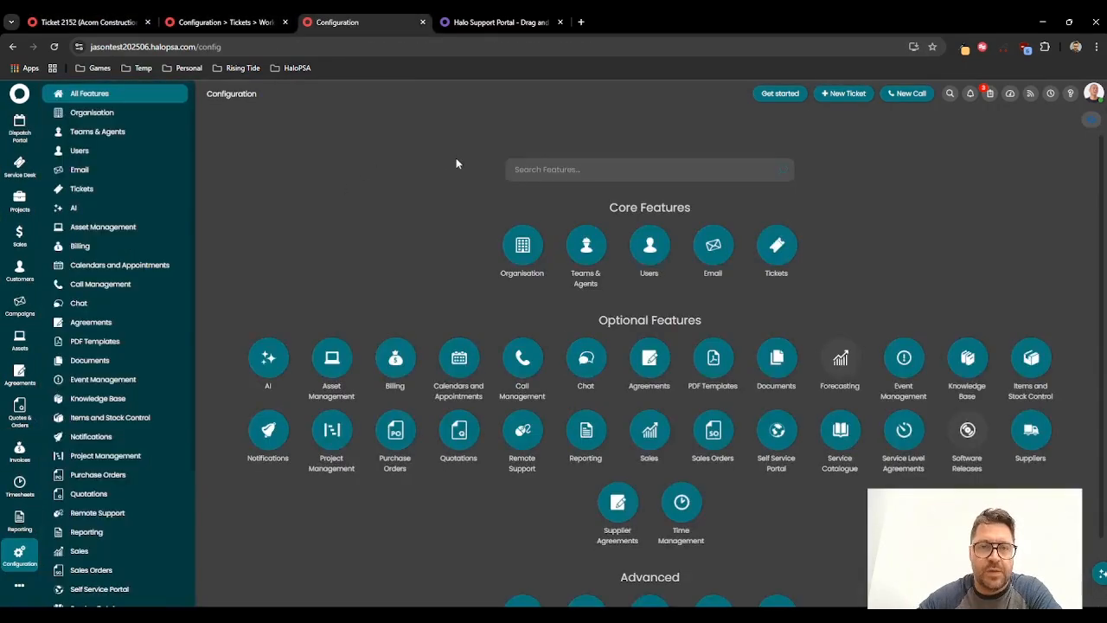
left_click(458, 357)
left_click(616, 202)
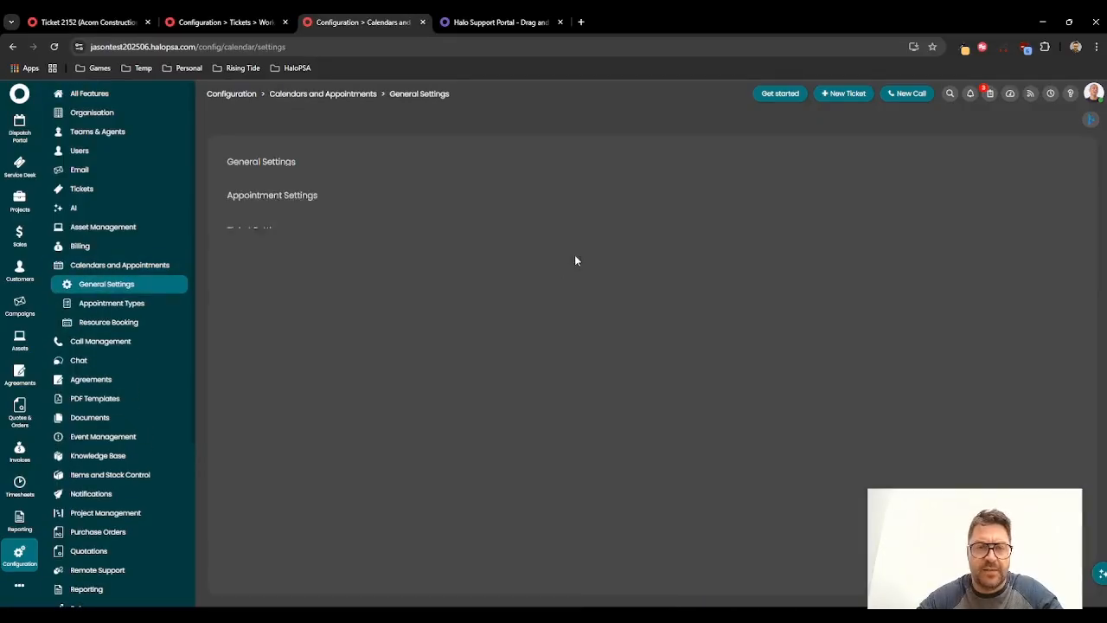
scroll(516, 257, "down", 4)
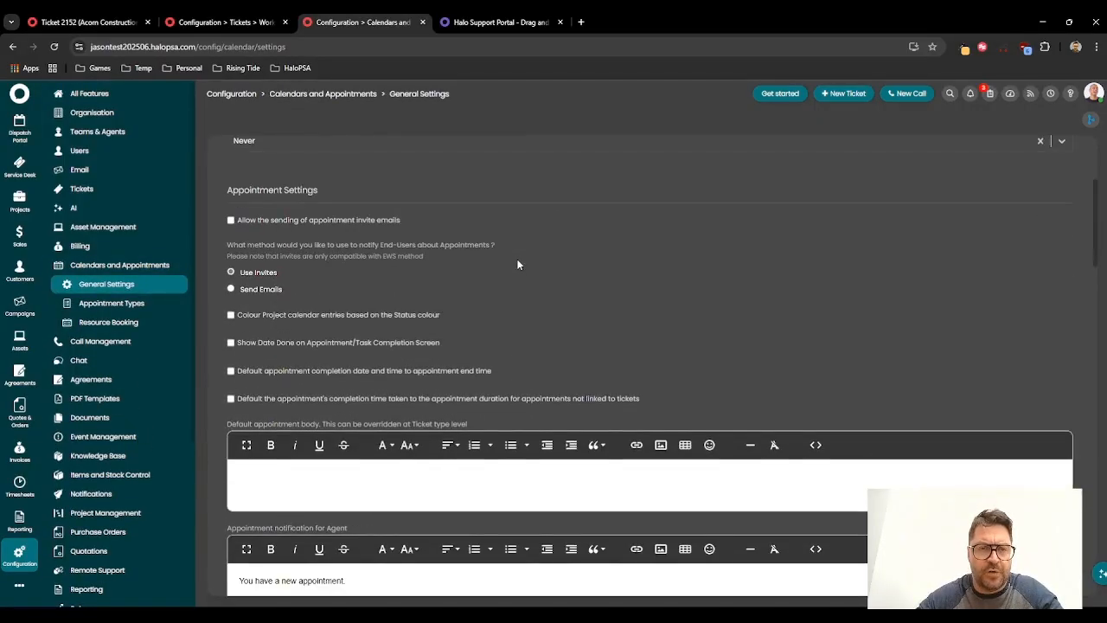
scroll(518, 264, "down", 5)
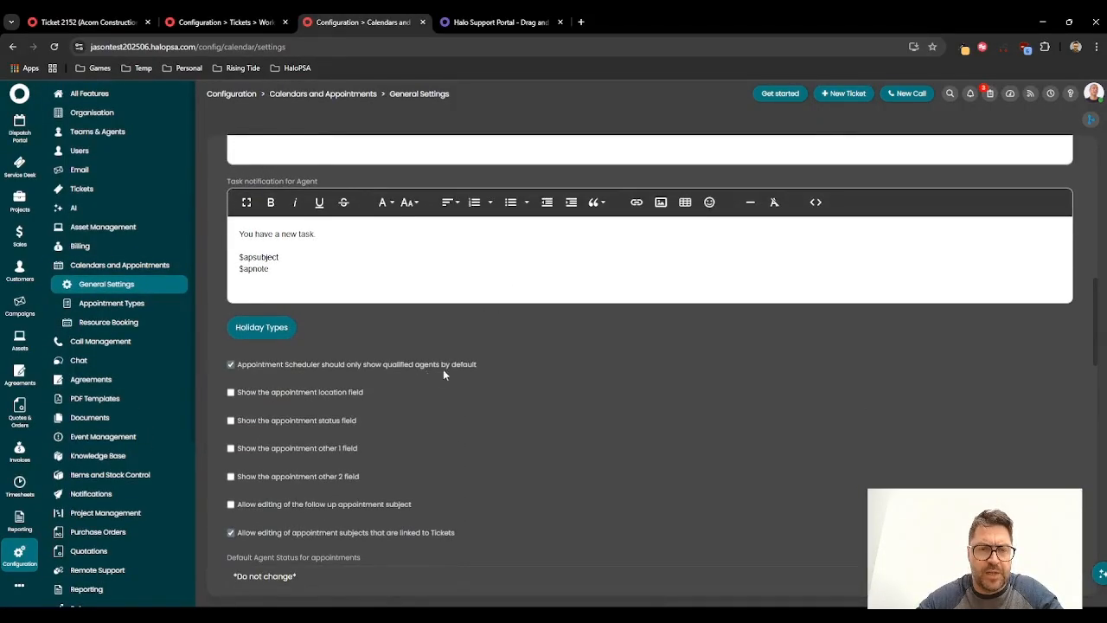
scroll(444, 373, "down", 2)
scroll(380, 338, "down", 7)
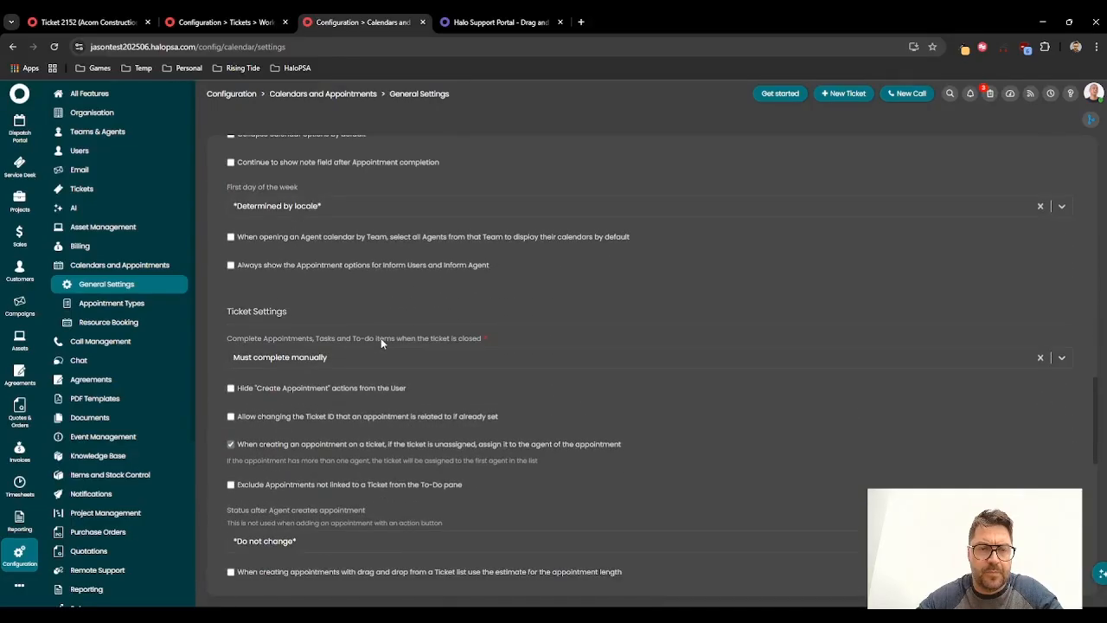
scroll(381, 337, "down", 6)
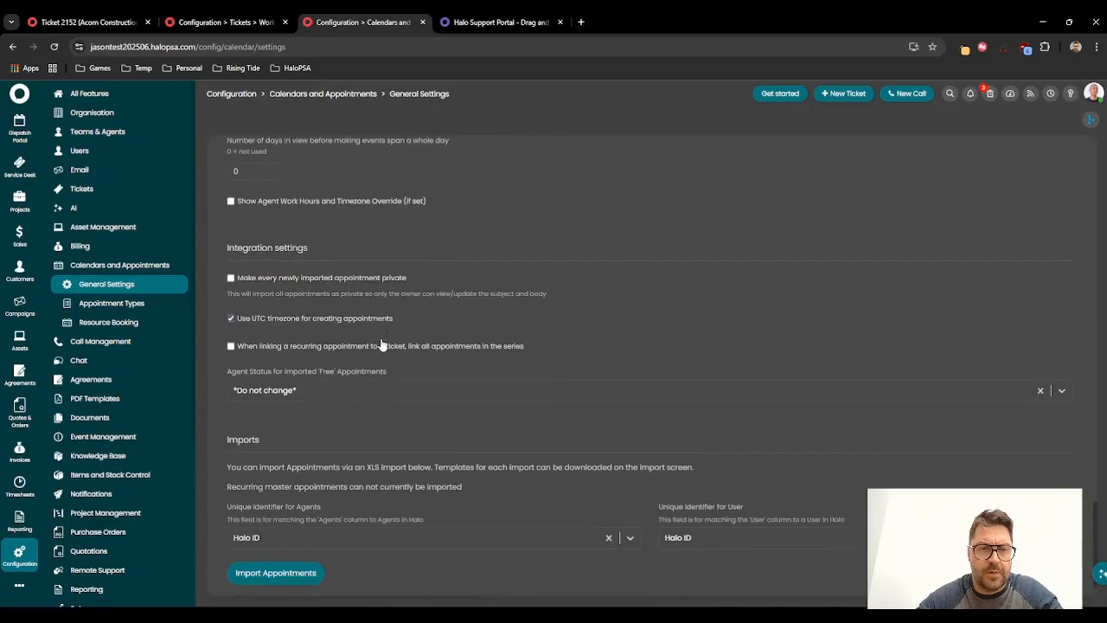
scroll(381, 344, "up", 5)
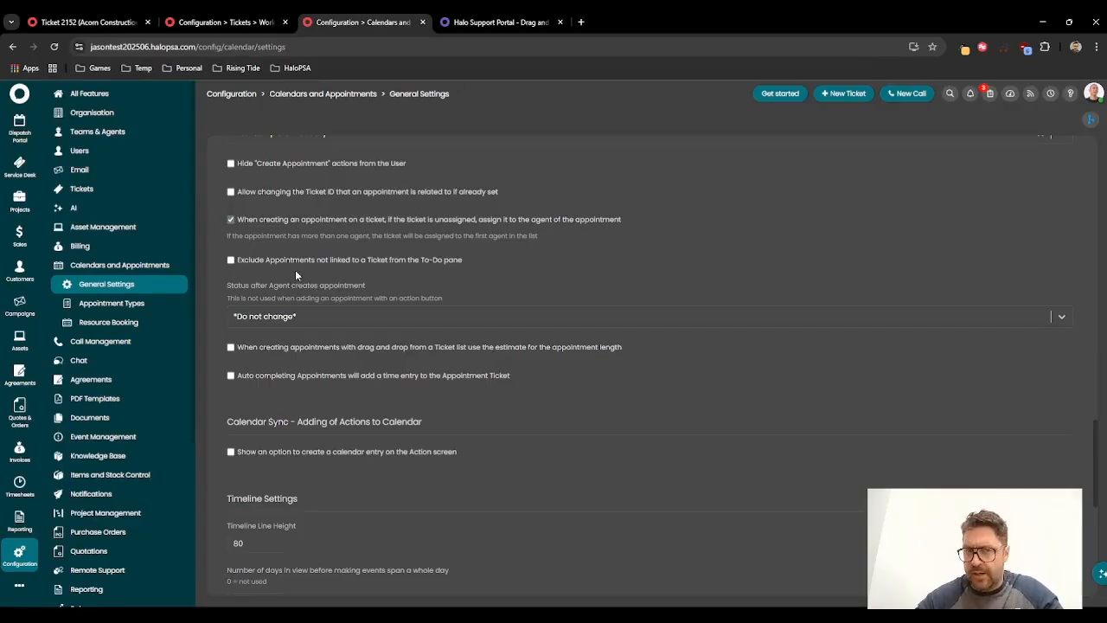
scroll(304, 293, "up", 2)
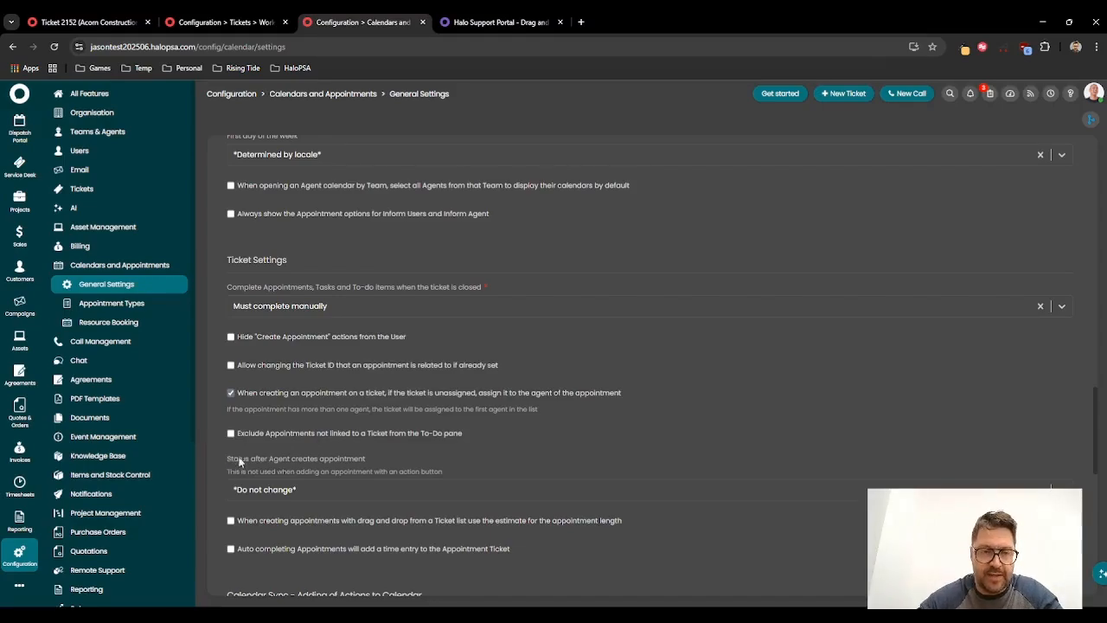
left_click_drag(231, 462, 347, 466)
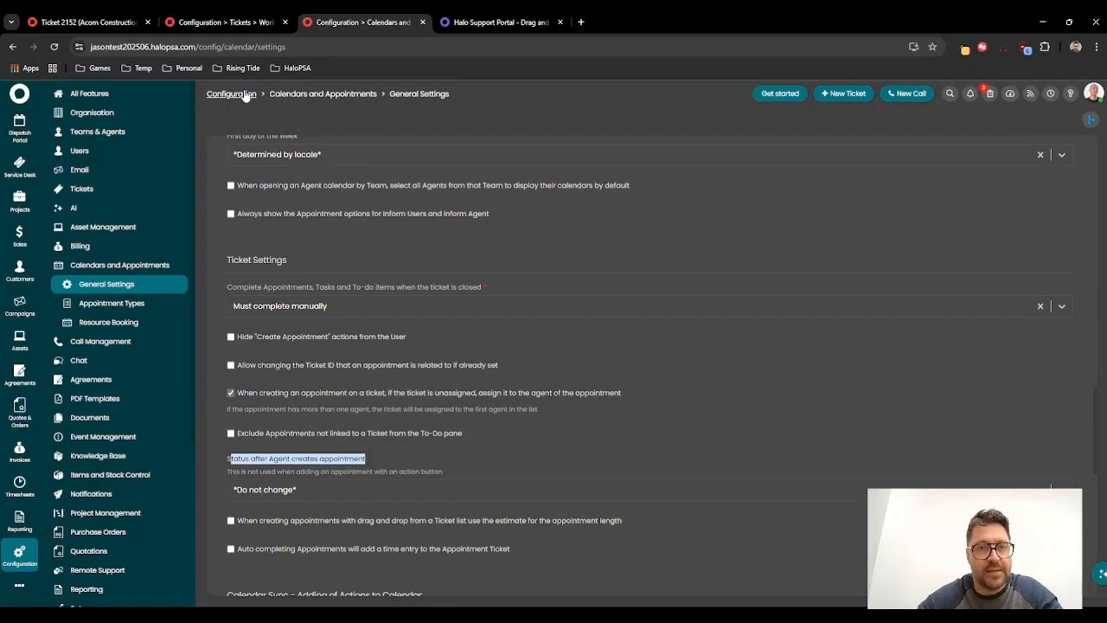
left_click(289, 484)
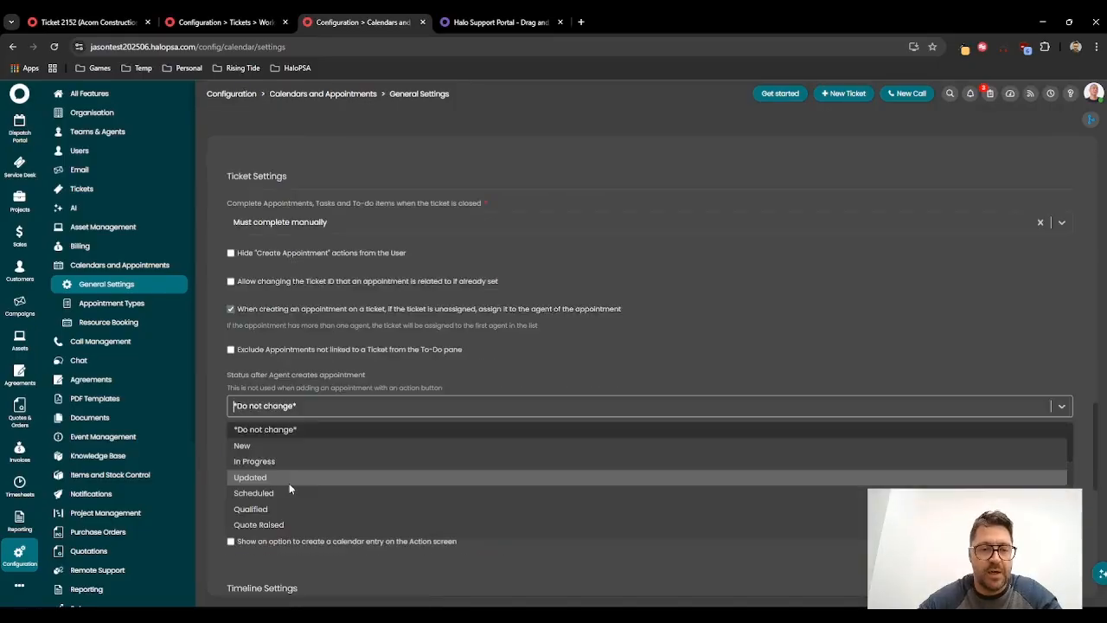
left_click(278, 491)
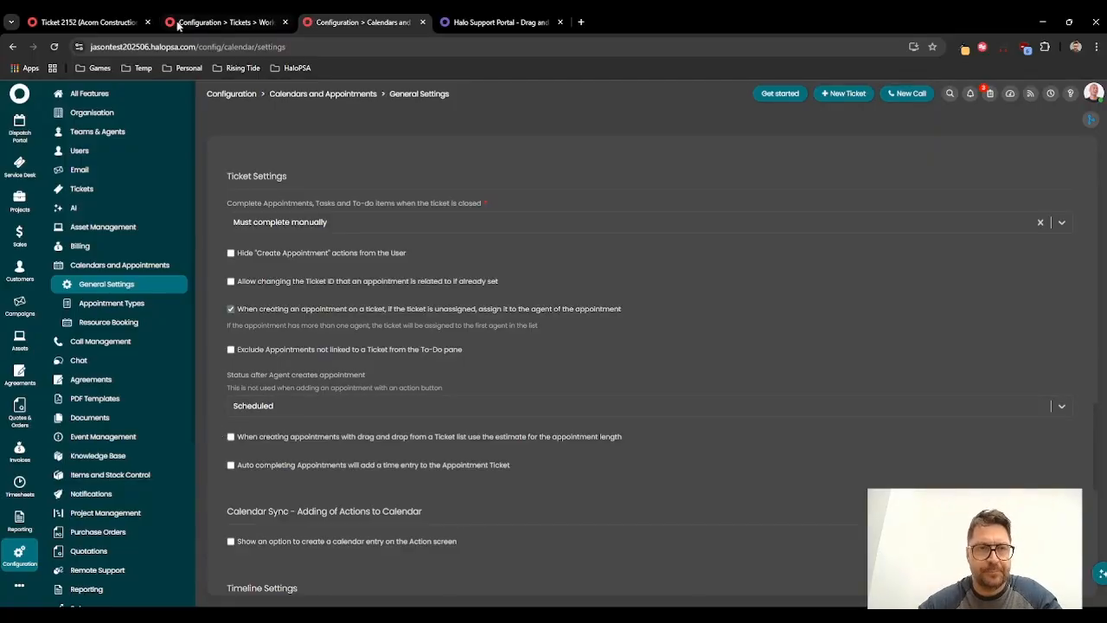
Step: Review the dispatch dashboard and ticket 2152 tabs, then return to the appointment settings
left_click(241, 24)
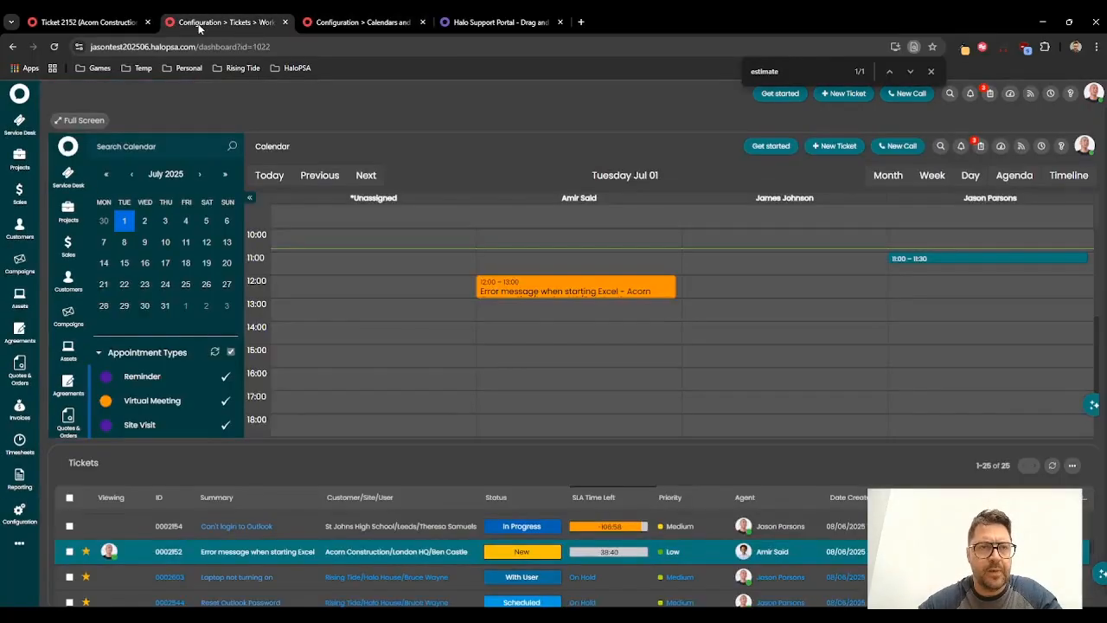
left_click(132, 22)
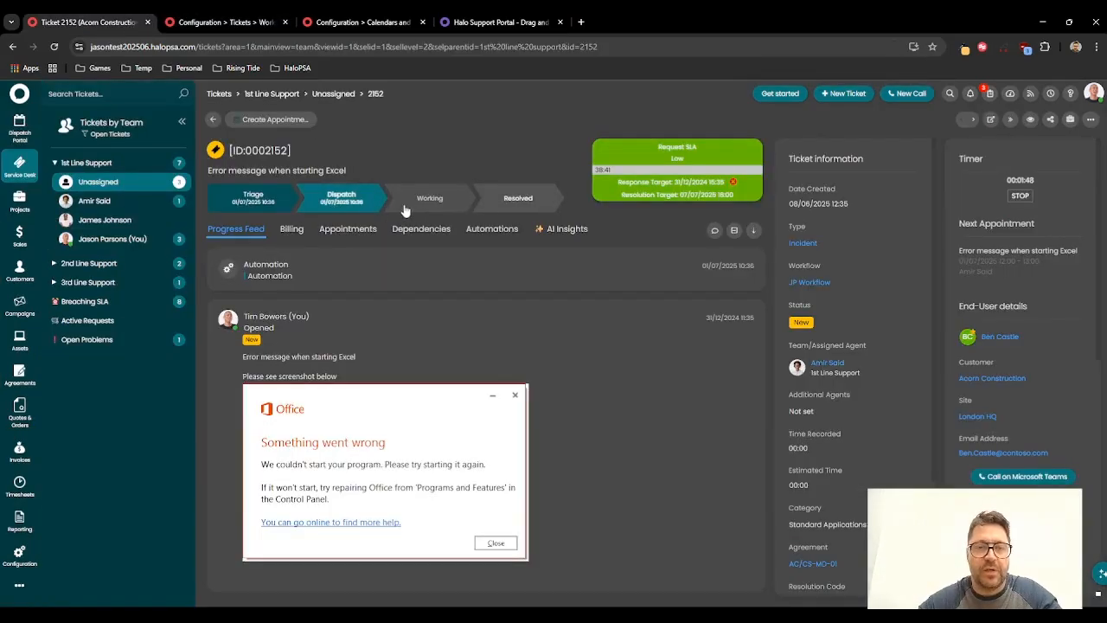
left_click(347, 24)
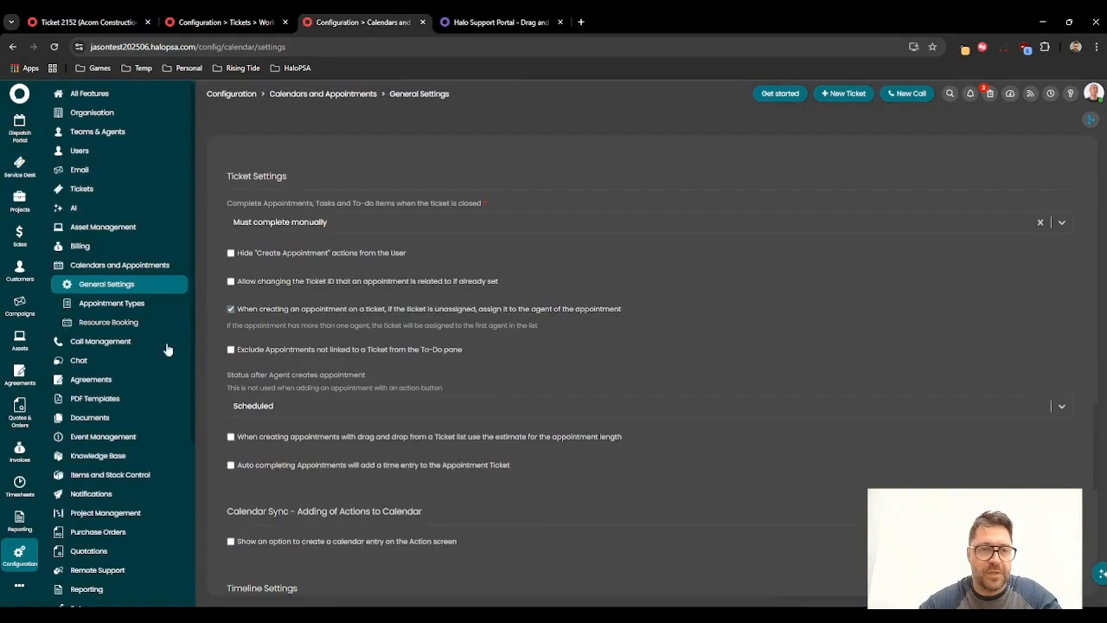
Step: Open the JP Workflow in the ticket workflow configuration and start editing it despite the in-use warning
left_click(234, 95)
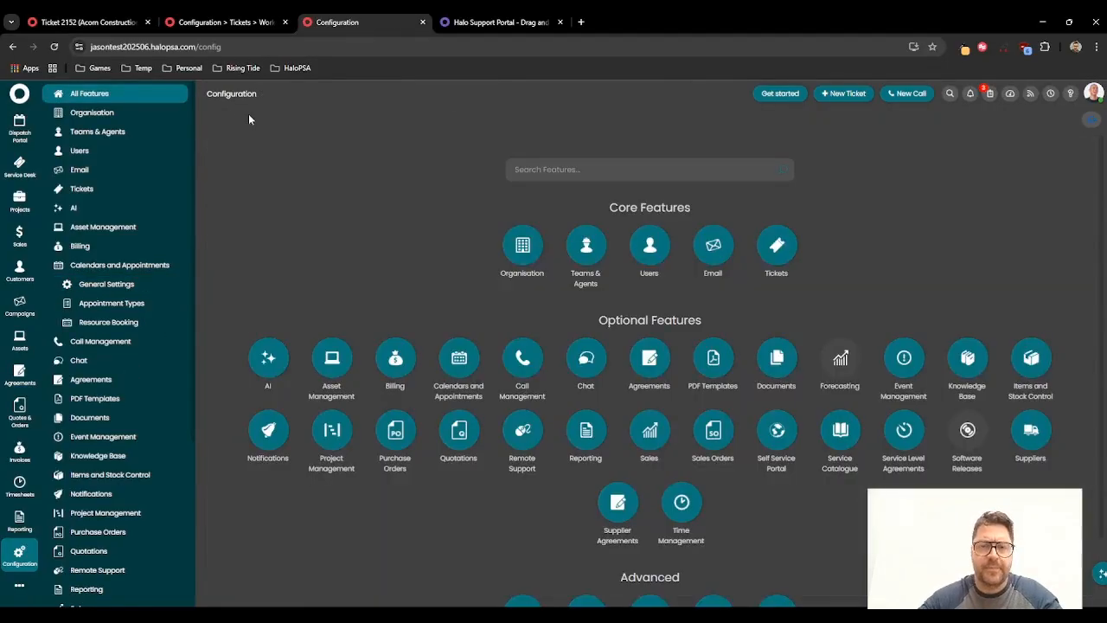
left_click(776, 234)
left_click(685, 446)
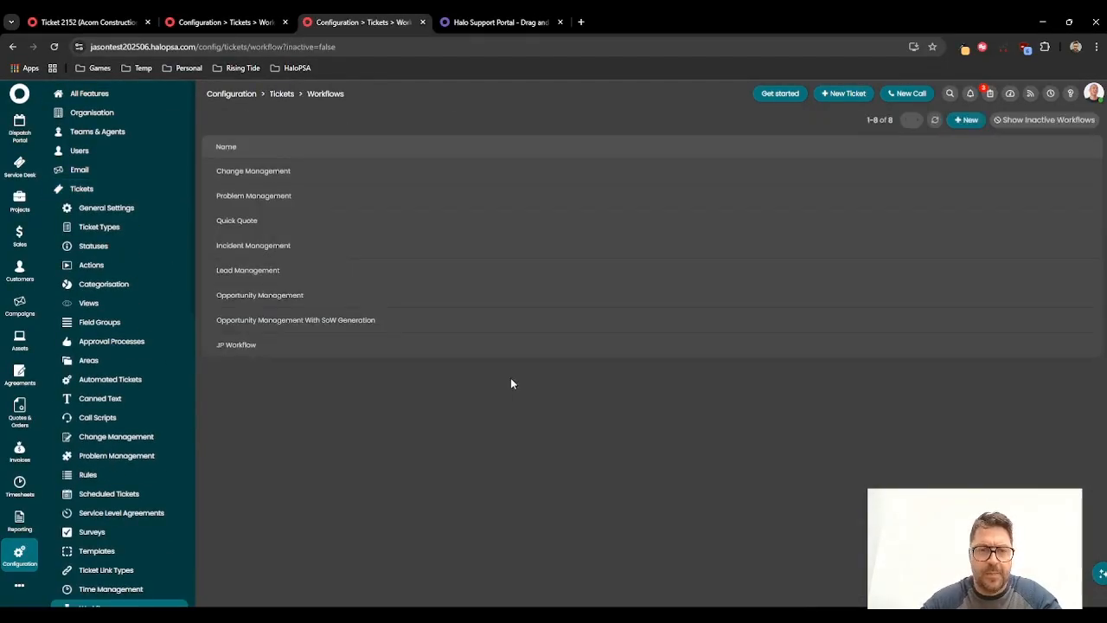
left_click(304, 352)
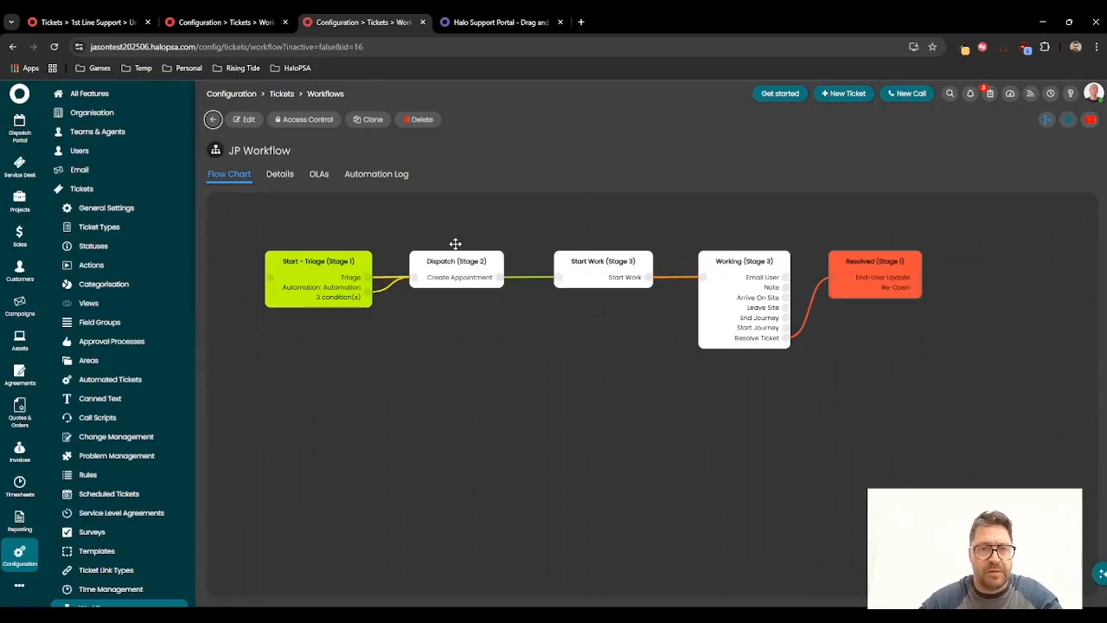
left_click(246, 121)
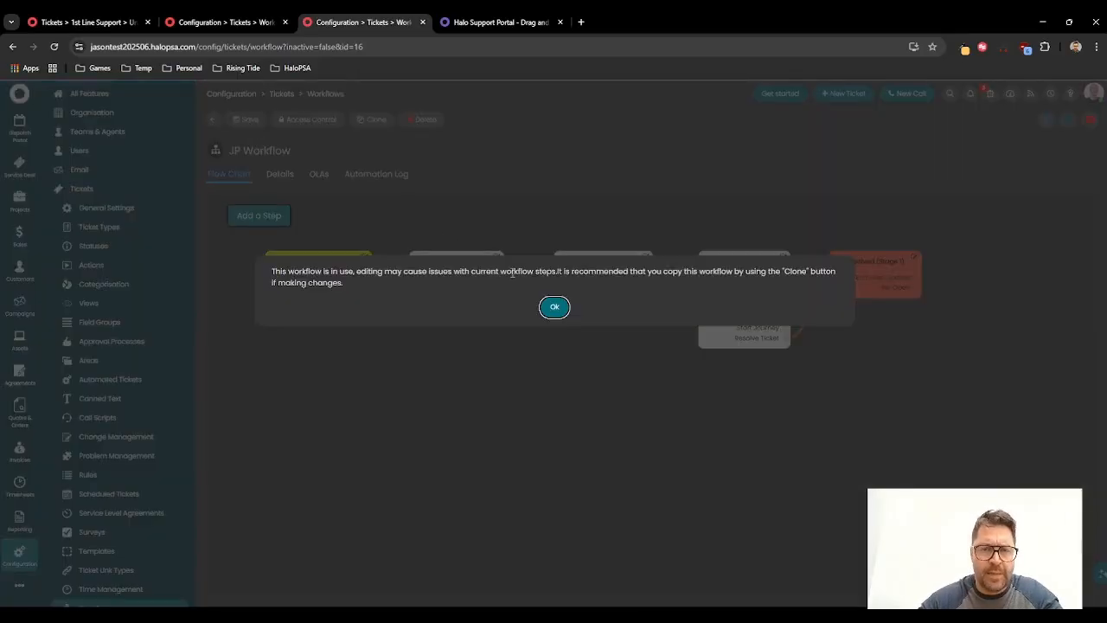
left_click(555, 306)
Step: Add an Automation action to the Dispatch step using the Automation quick action, triggered when meeting conditions on entering the step or updating the ticket
left_click(461, 270)
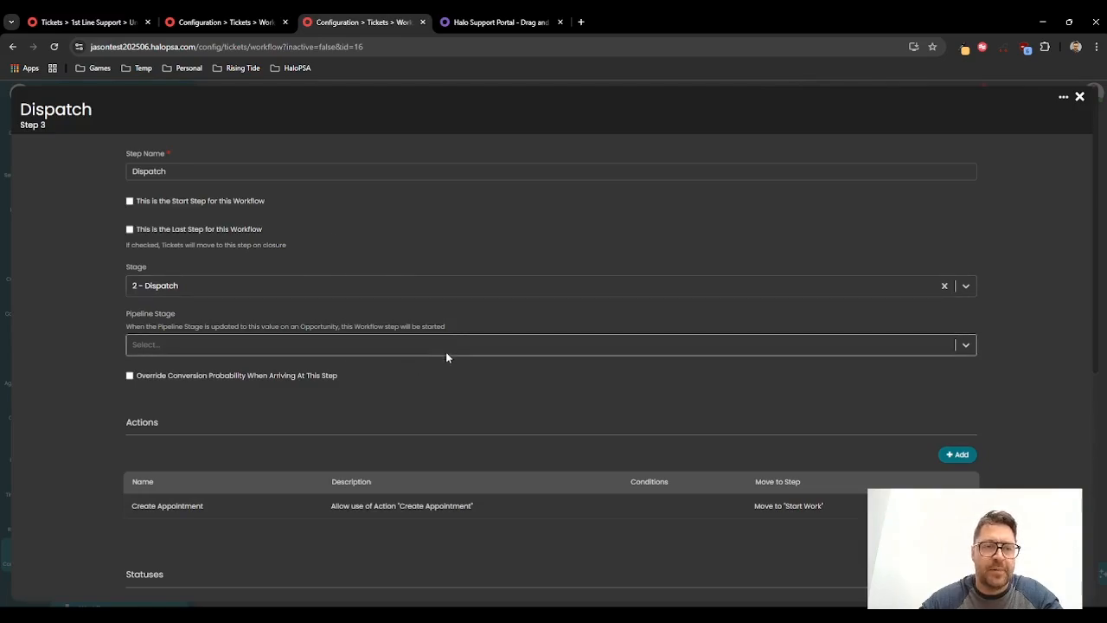
scroll(464, 341, "down", 3)
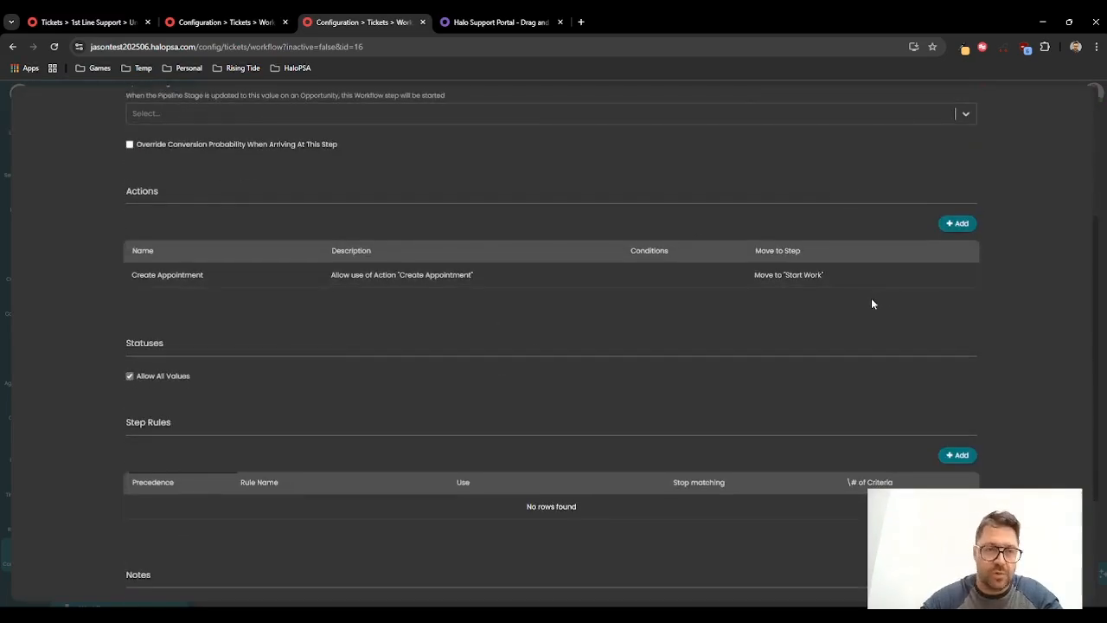
left_click(957, 225)
left_click(425, 344)
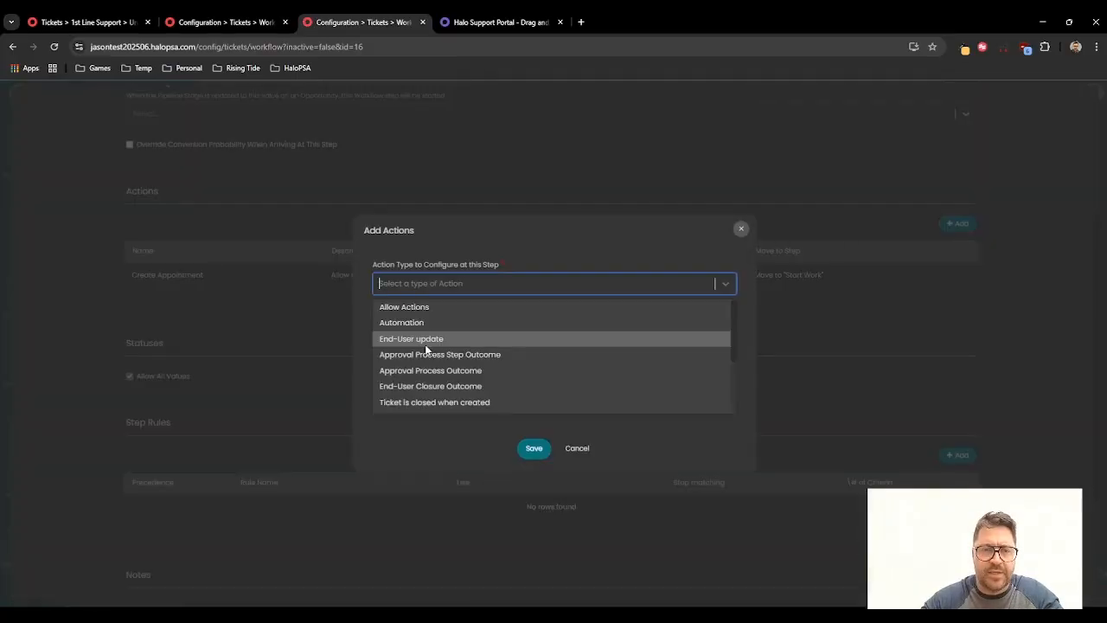
left_click(424, 321)
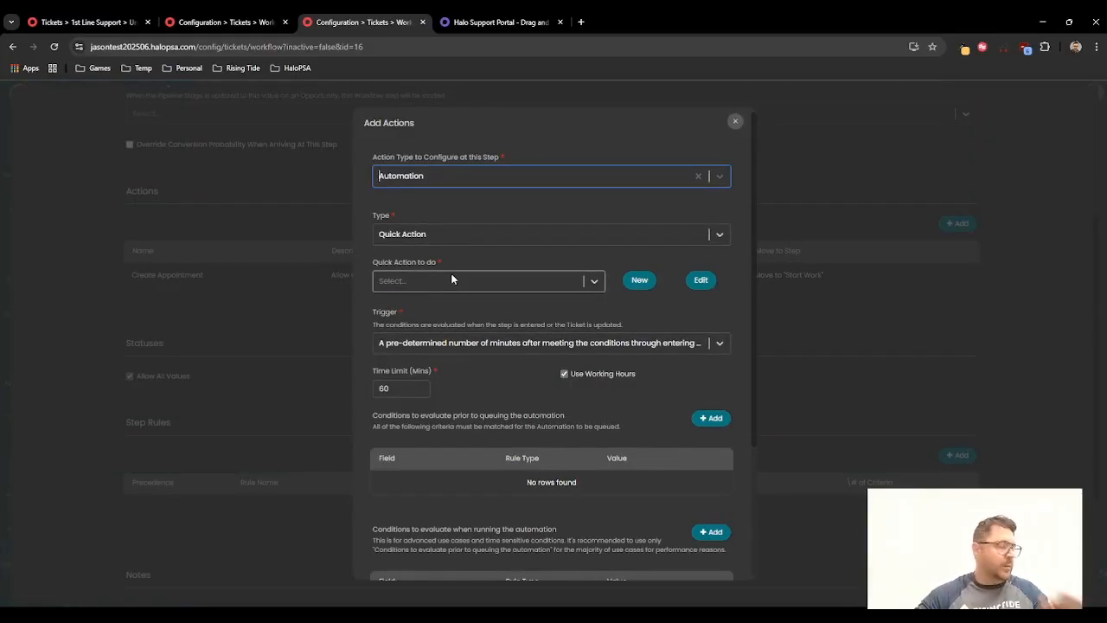
left_click(450, 279)
scroll(446, 320, "down", 3)
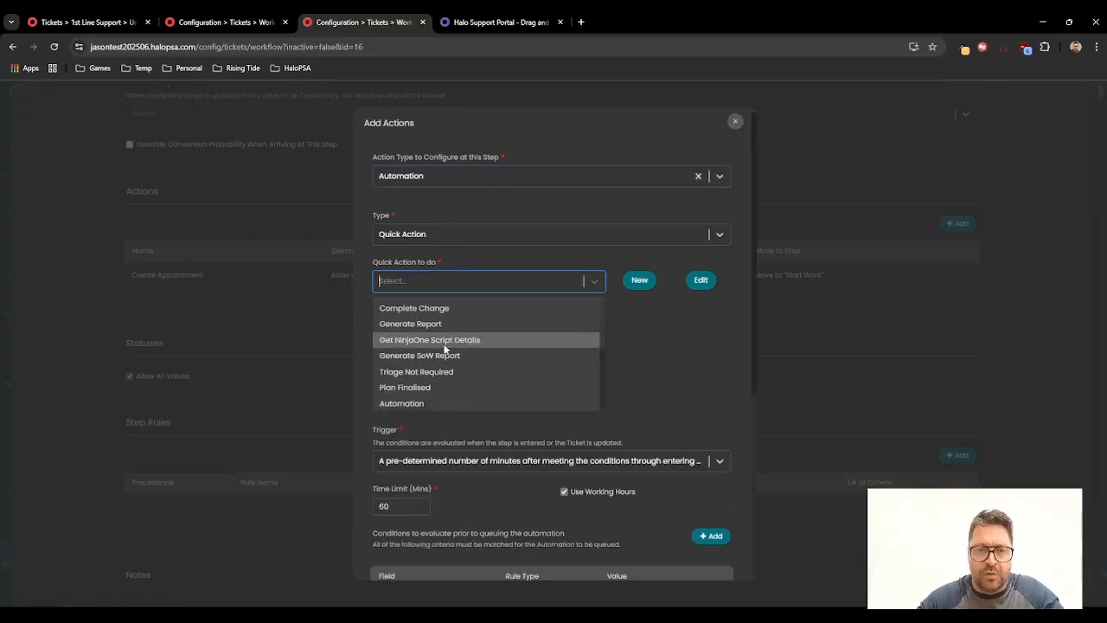
left_click(417, 404)
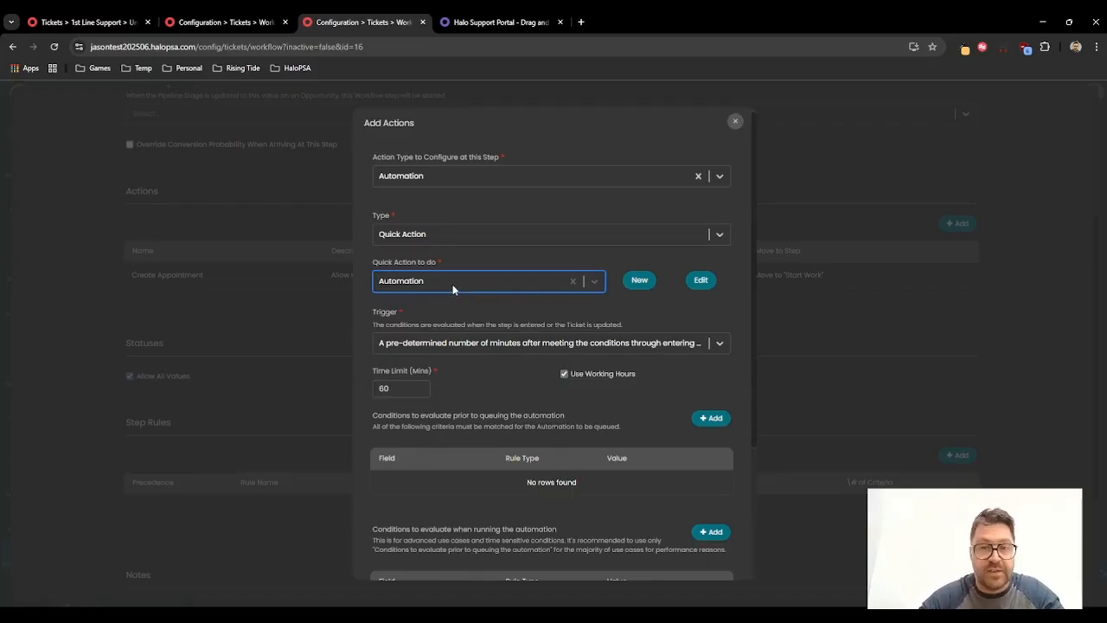
left_click(448, 344)
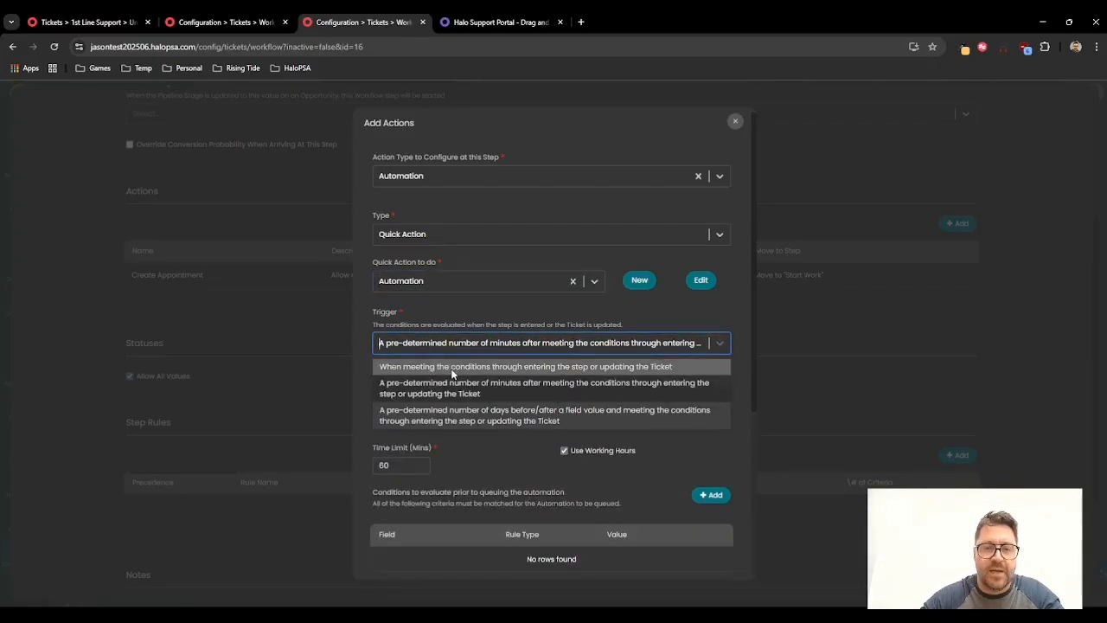
left_click(452, 372)
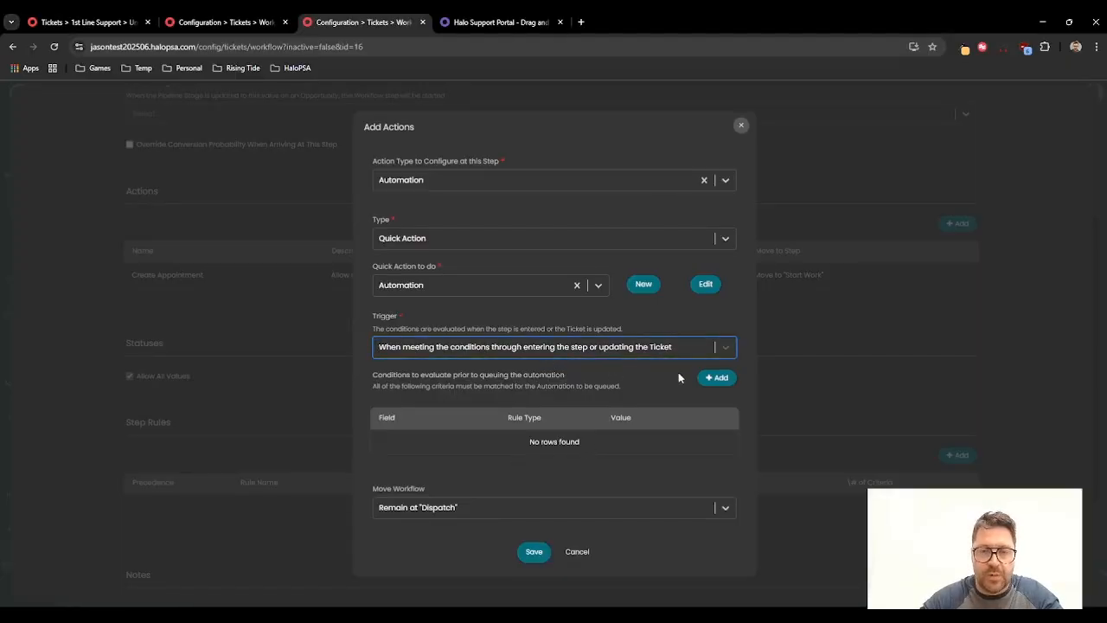
Step: Add a queuing condition that Status is equal to Scheduled
left_click(716, 379)
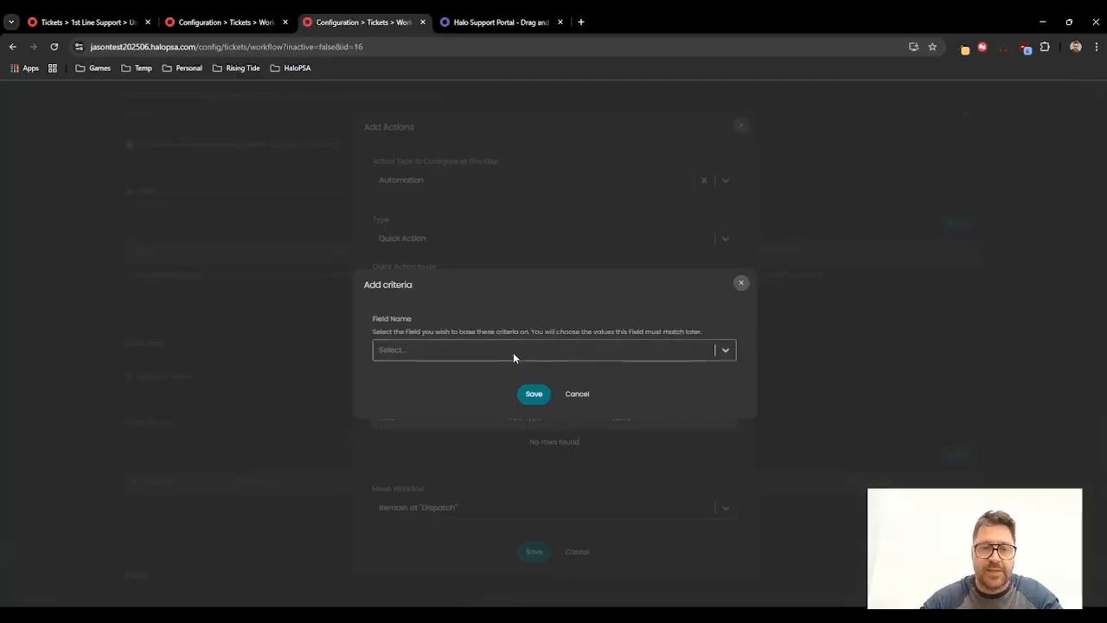
type("status")
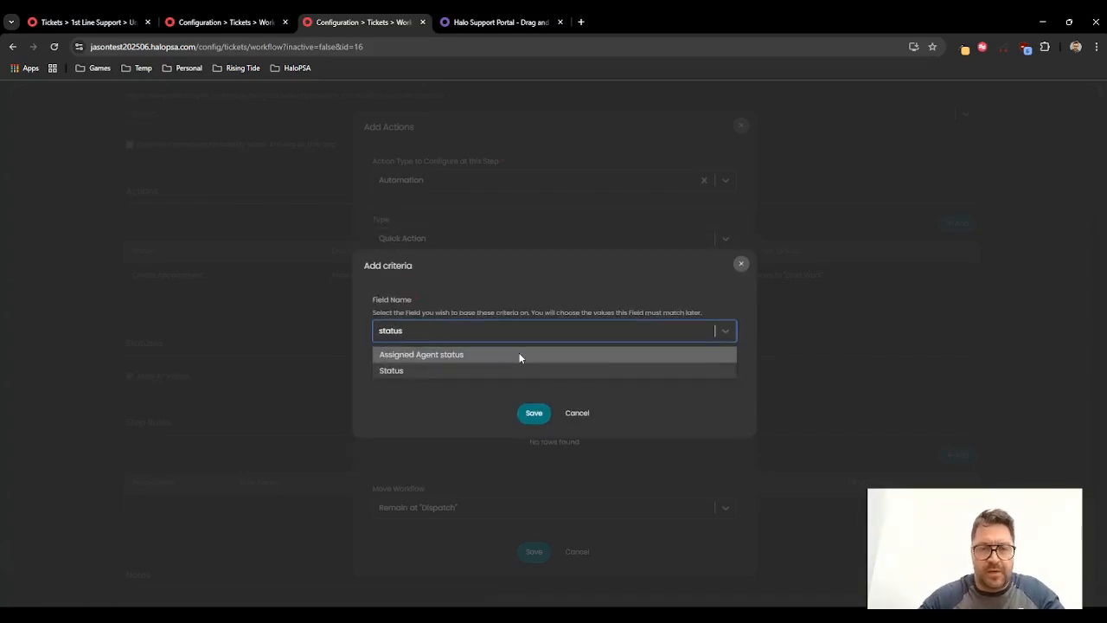
left_click(509, 367)
left_click(531, 410)
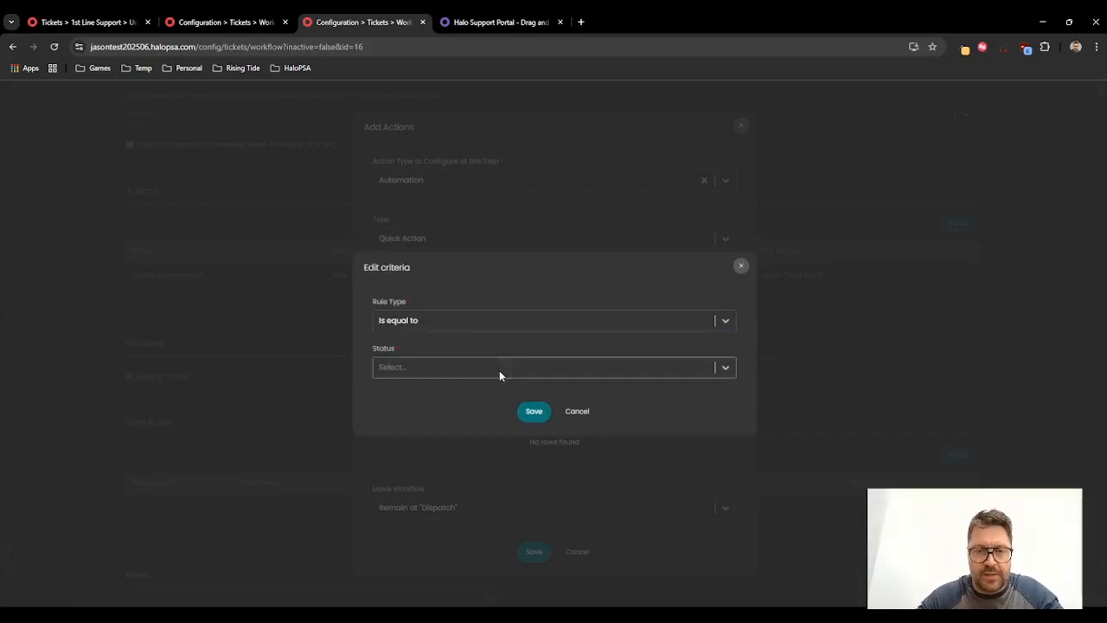
left_click(512, 376)
left_click(455, 376)
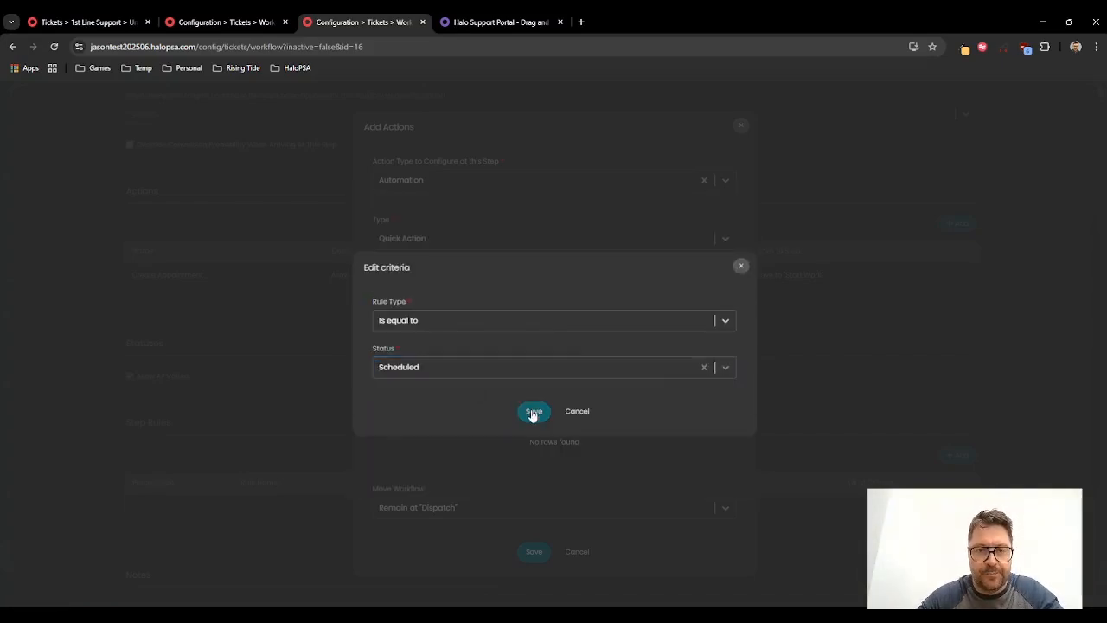
left_click(533, 412)
left_click(709, 383)
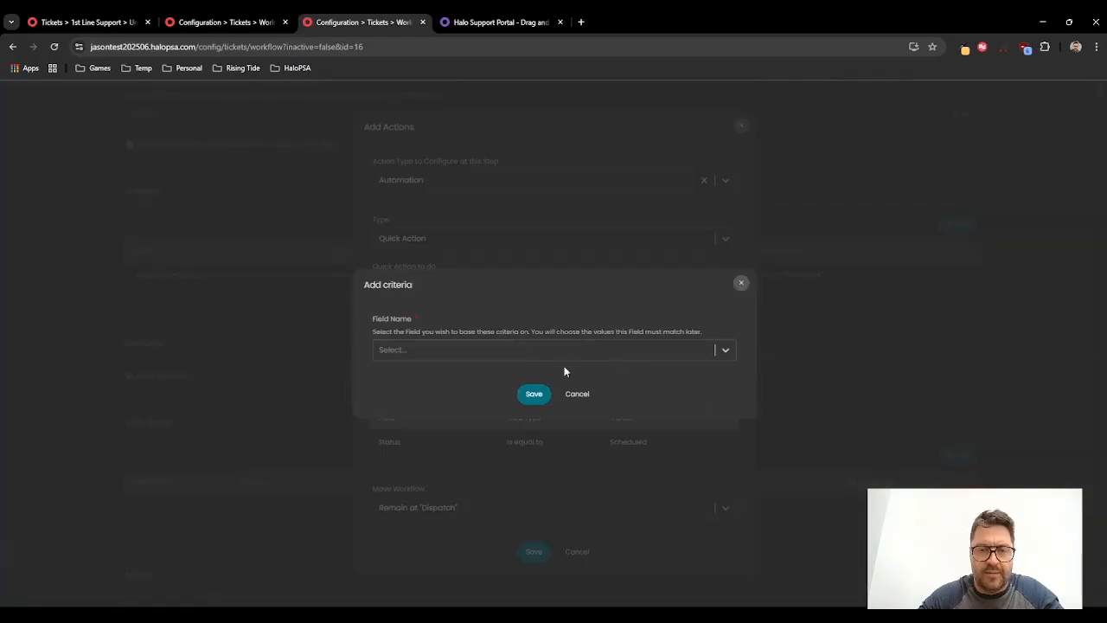
left_click(536, 354)
type("agent")
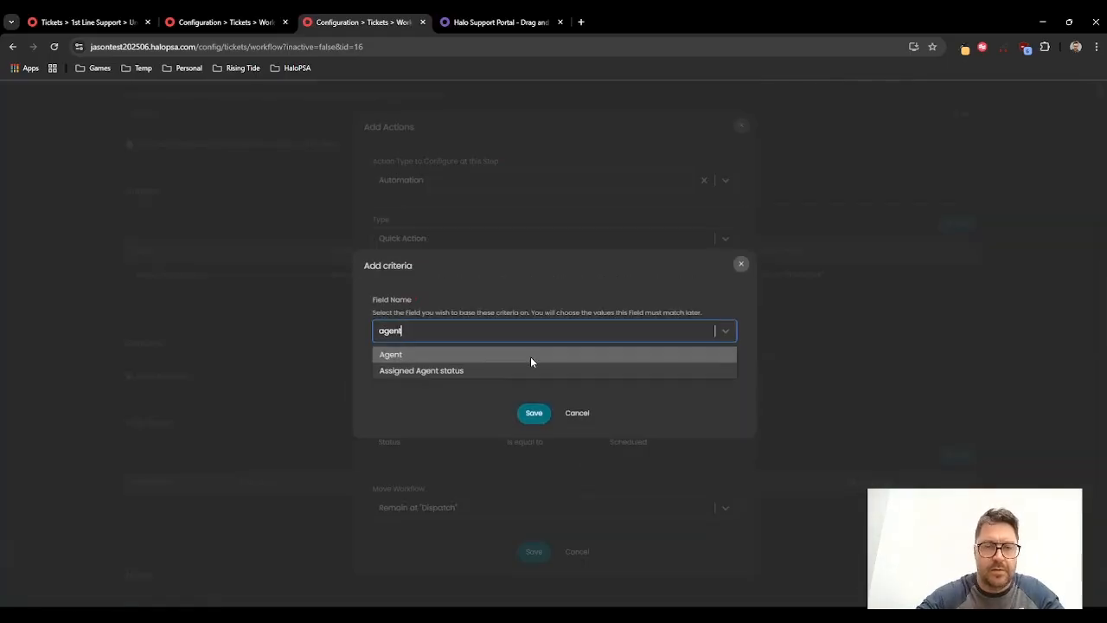
left_click(583, 413)
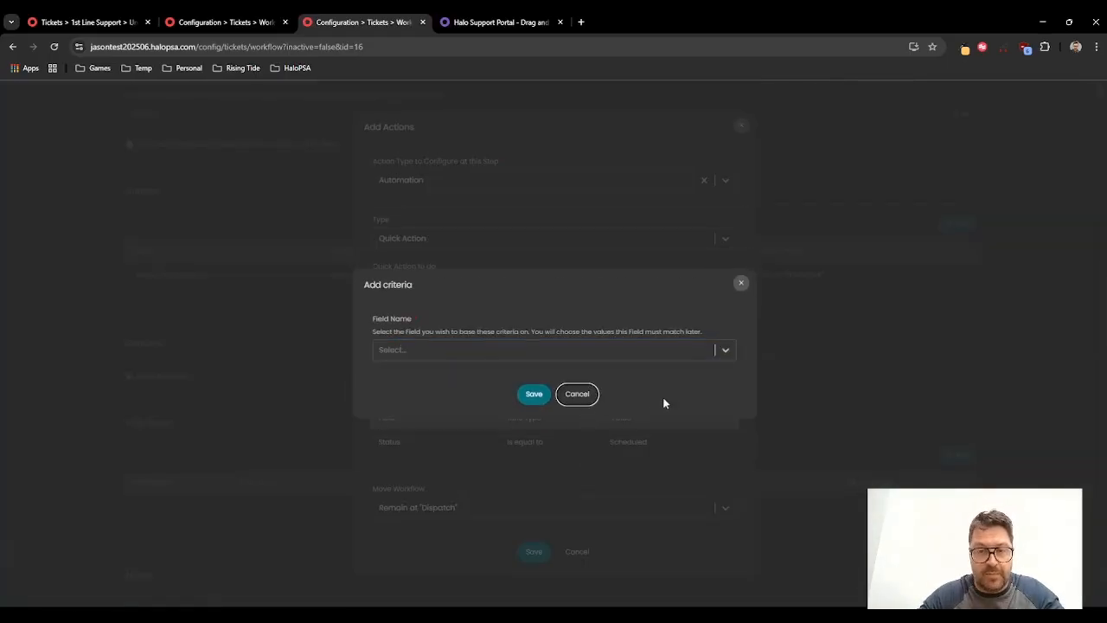
left_click(577, 395)
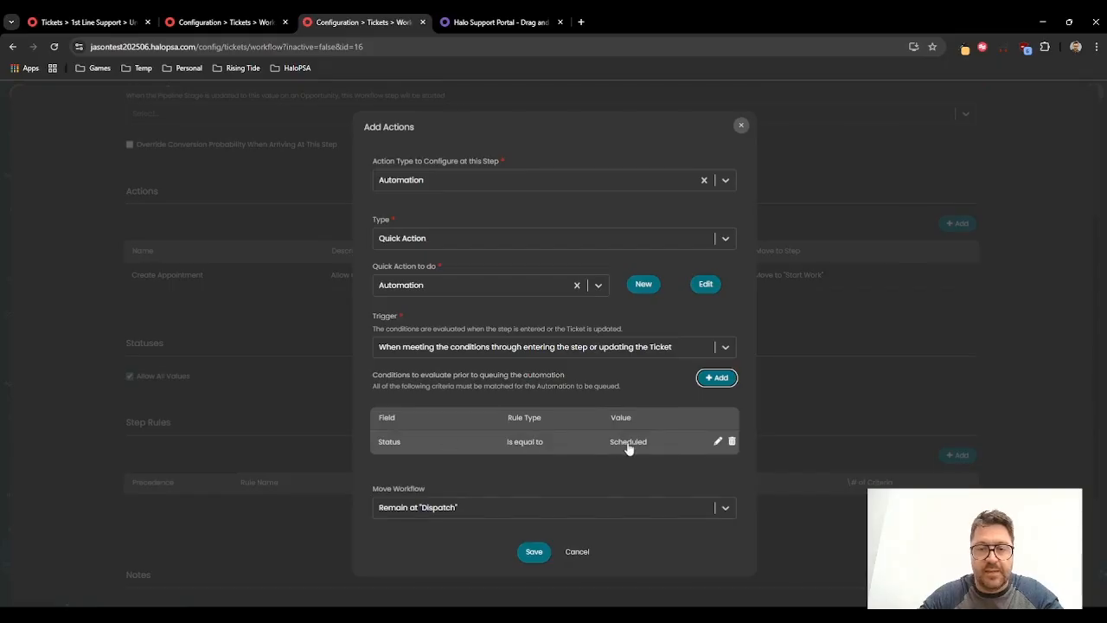
Step: Add a second queuing condition that Agent does not include Unassigned
left_click(717, 377)
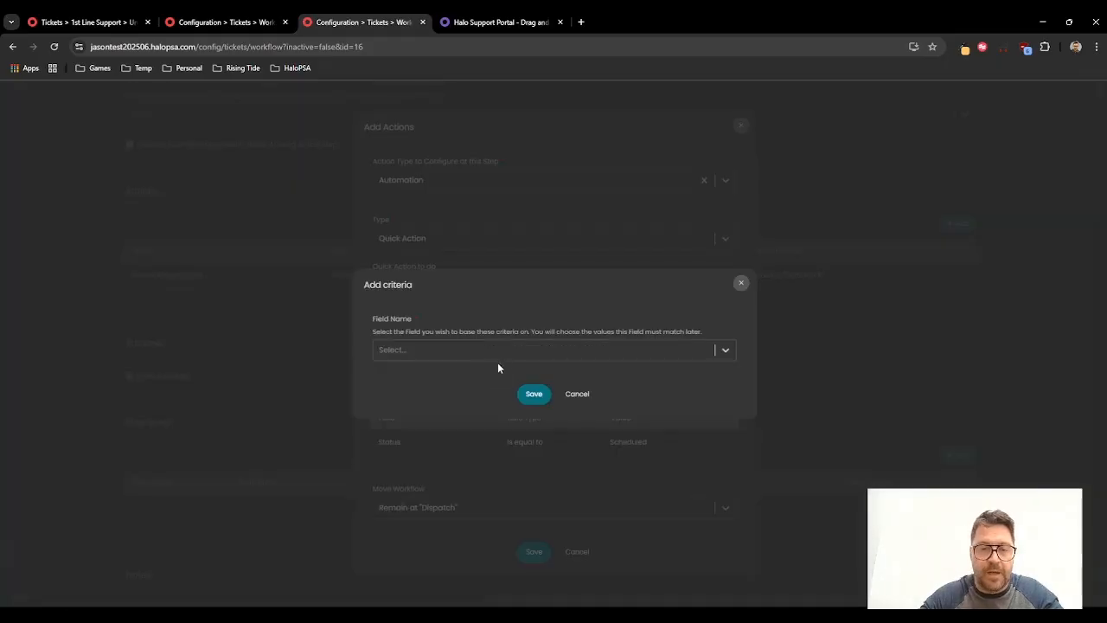
left_click(500, 360)
type("dgent")
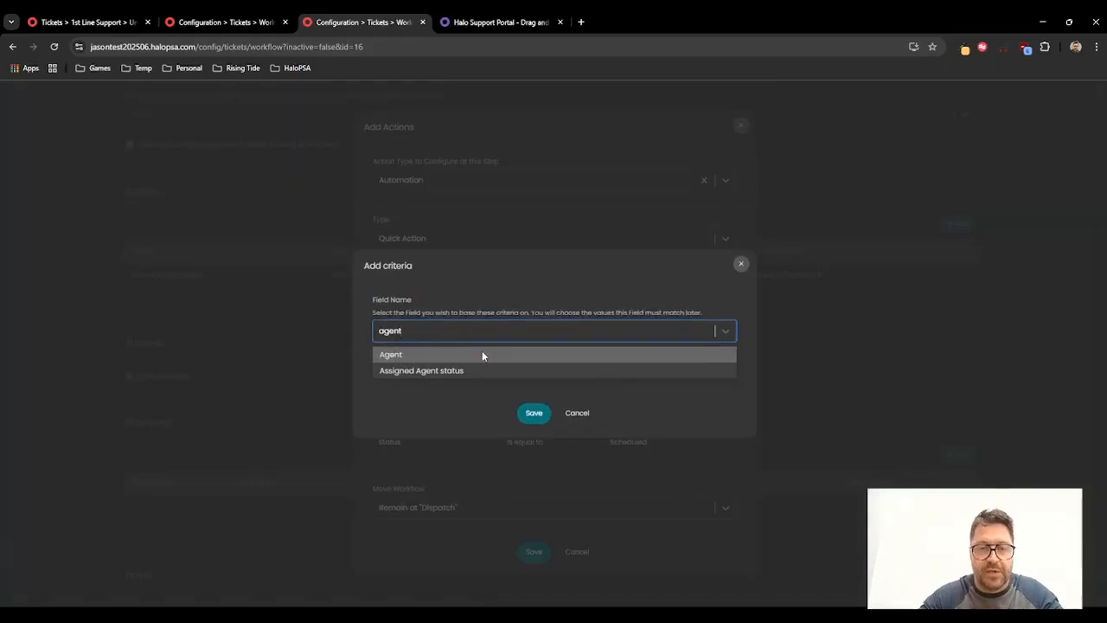
left_click(482, 352)
left_click(519, 394)
left_click(471, 366)
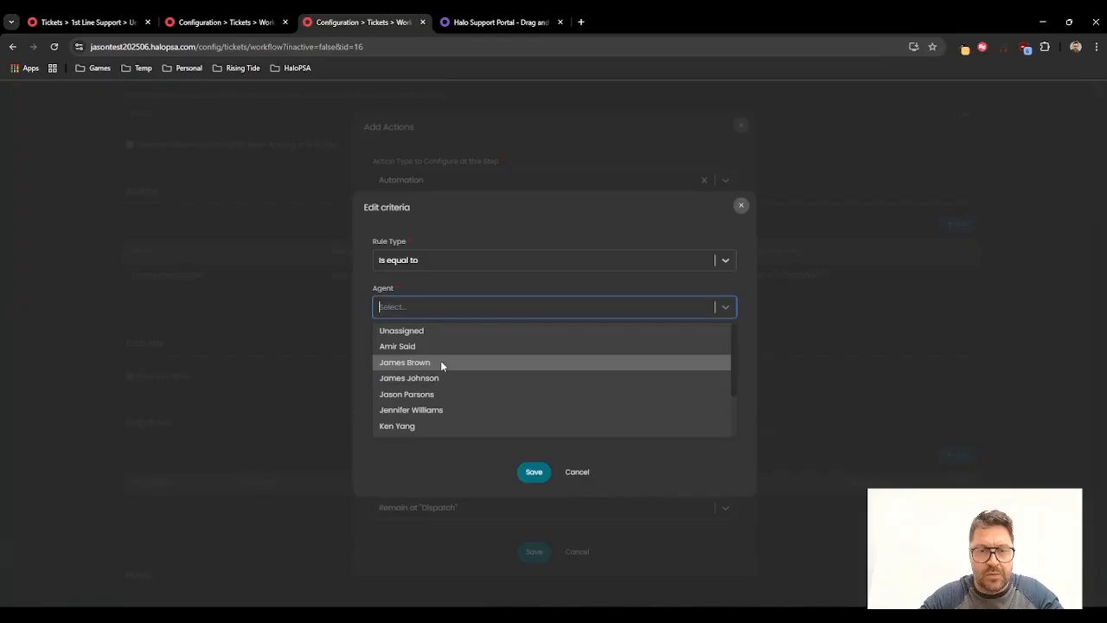
left_click(407, 261)
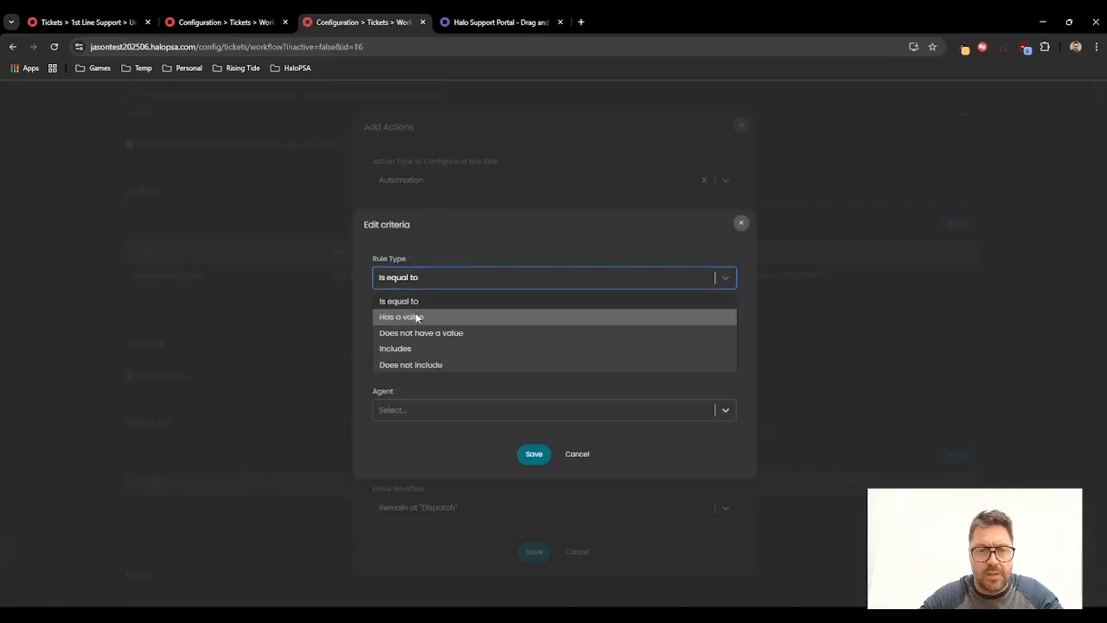
left_click(421, 365)
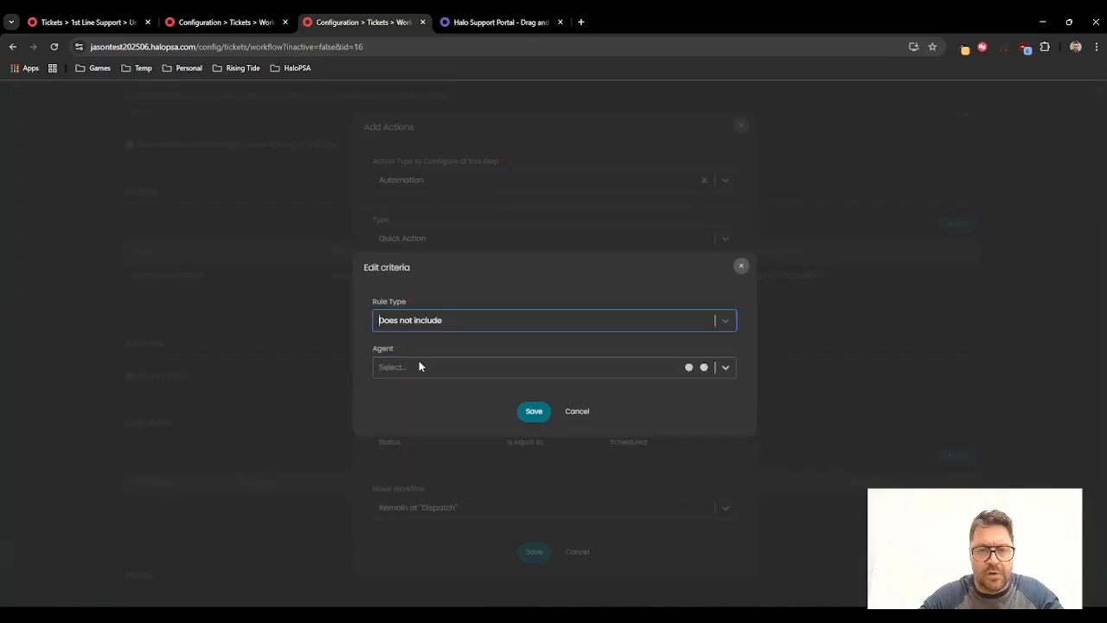
left_click(429, 359)
left_click(419, 332)
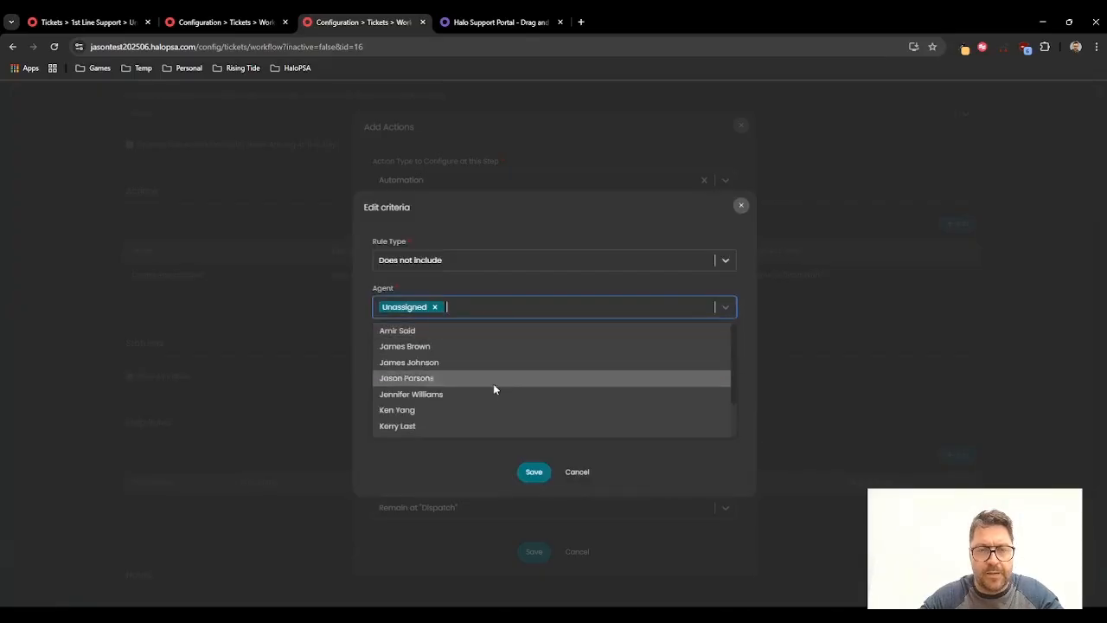
left_click(530, 471)
left_click(533, 413)
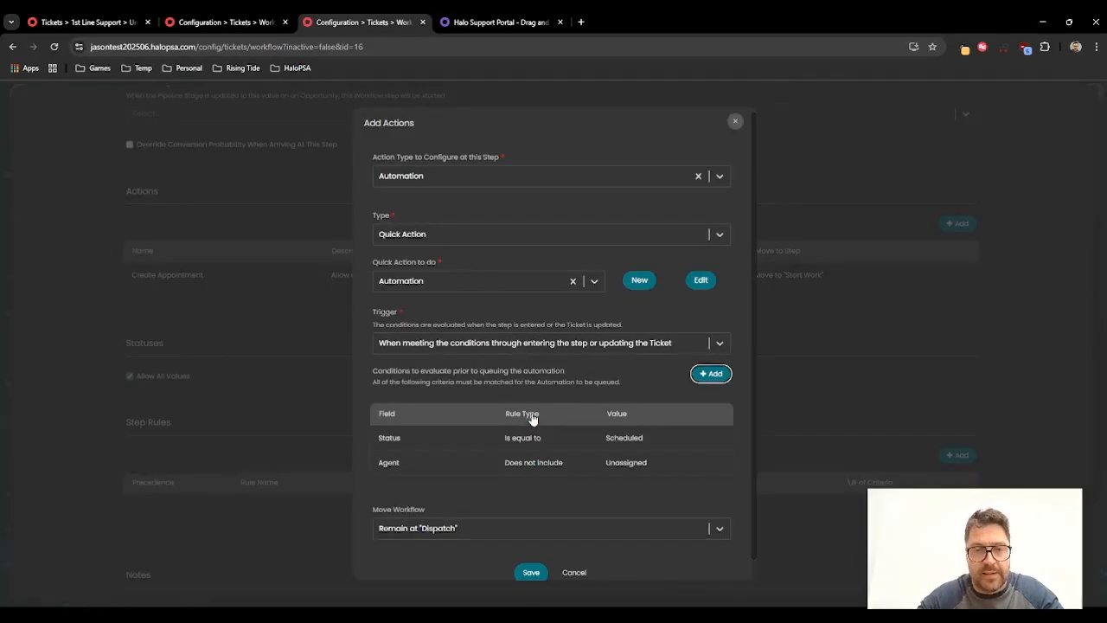
Step: Set the automation action to move the workflow to "Start Work", then save the action and the JP Workflow
left_click(459, 508)
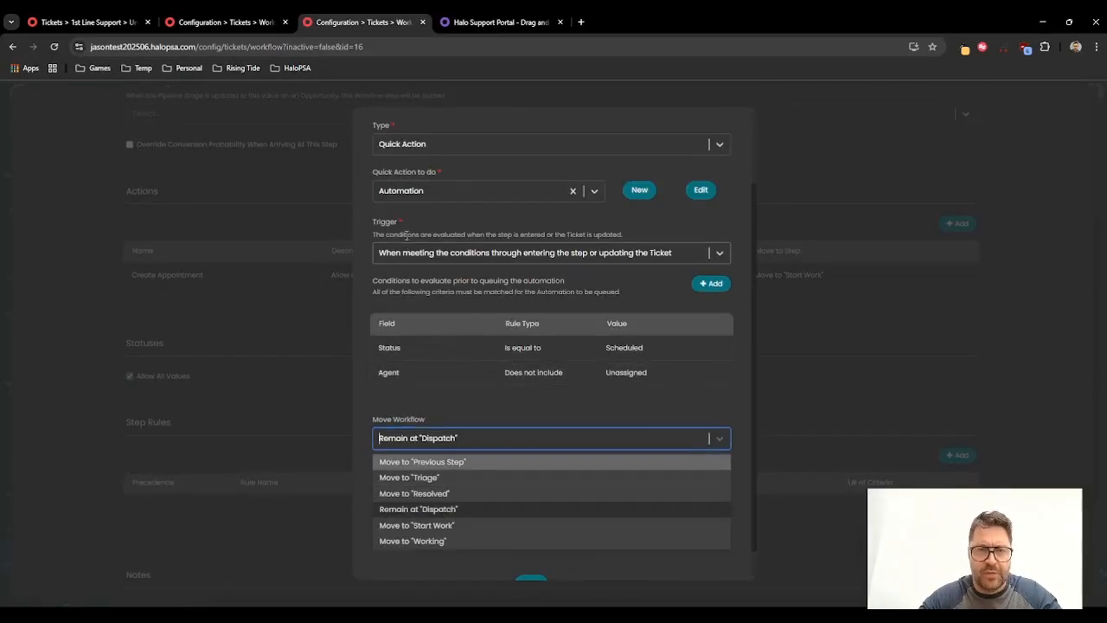
left_click(448, 525)
left_click(530, 557)
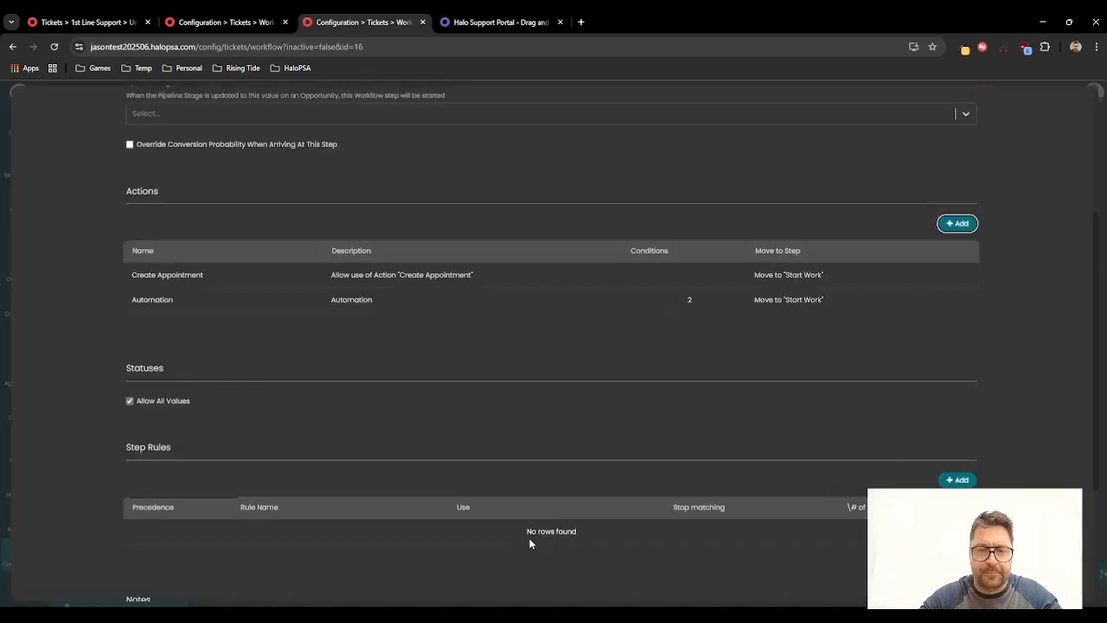
scroll(531, 531, "down", 3)
left_click(528, 576)
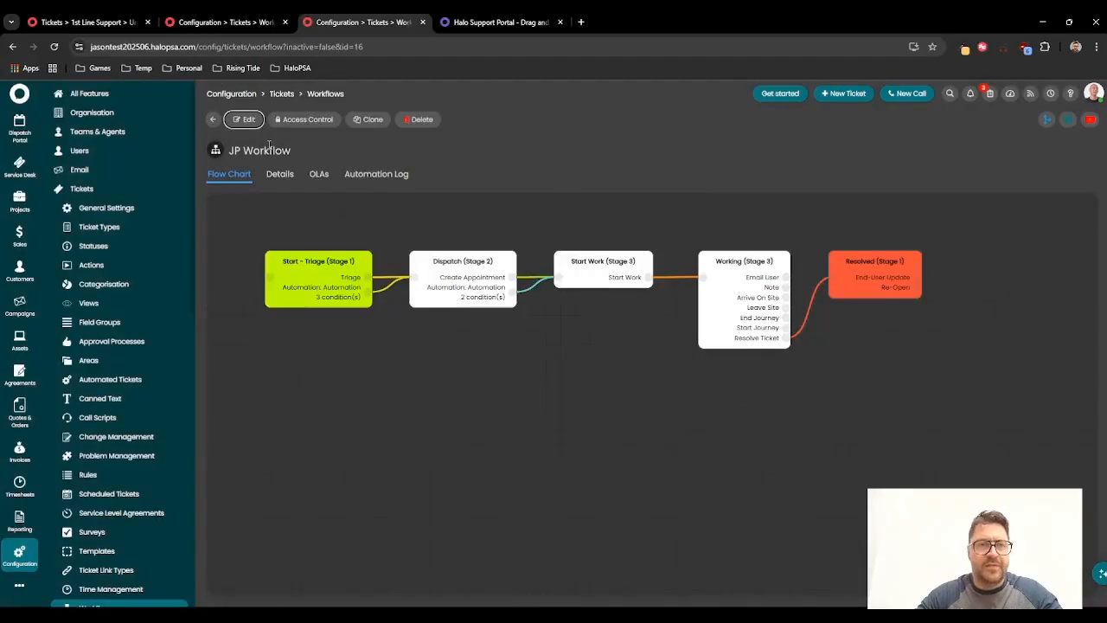
Step: Open unassigned ticket 2260 in the 1st Line Support queue and triage it under the Business Applications category
left_click(82, 22)
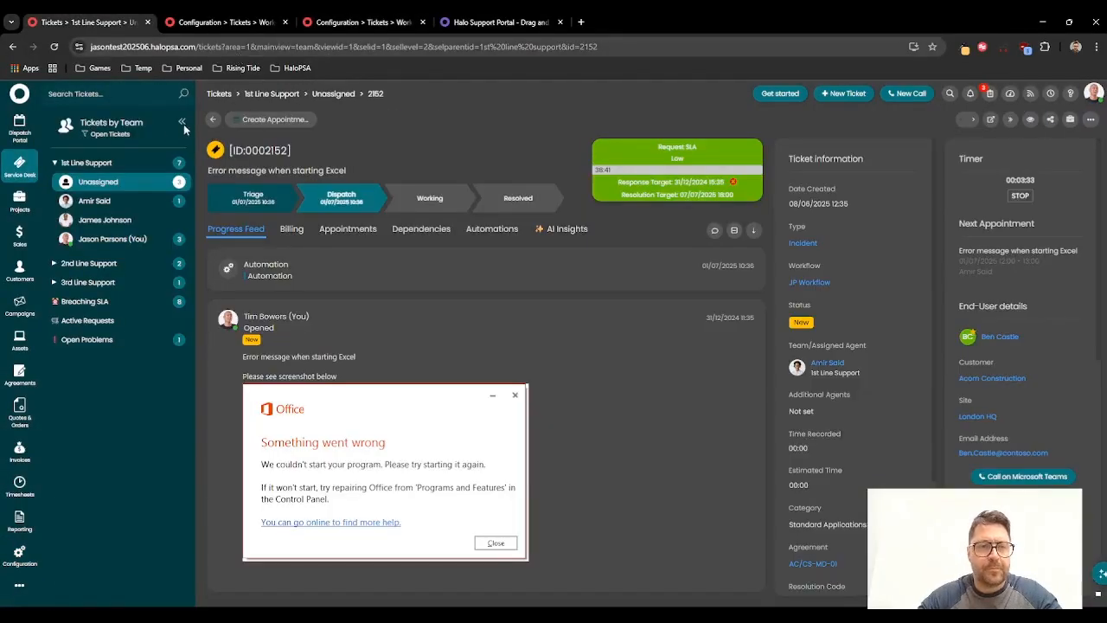
left_click(216, 22)
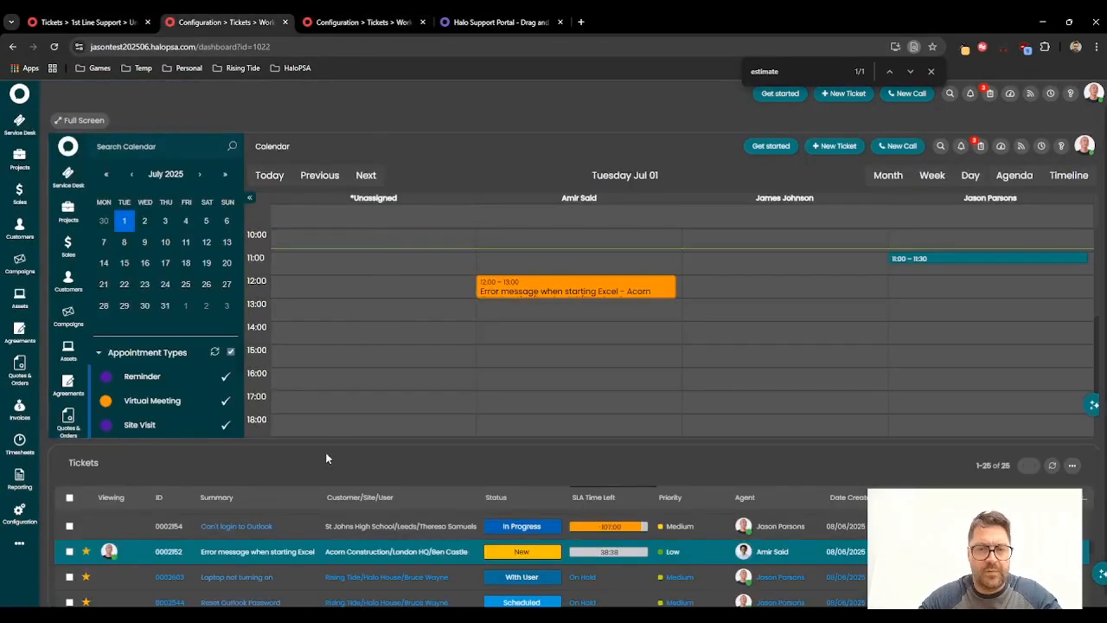
left_click(127, 19)
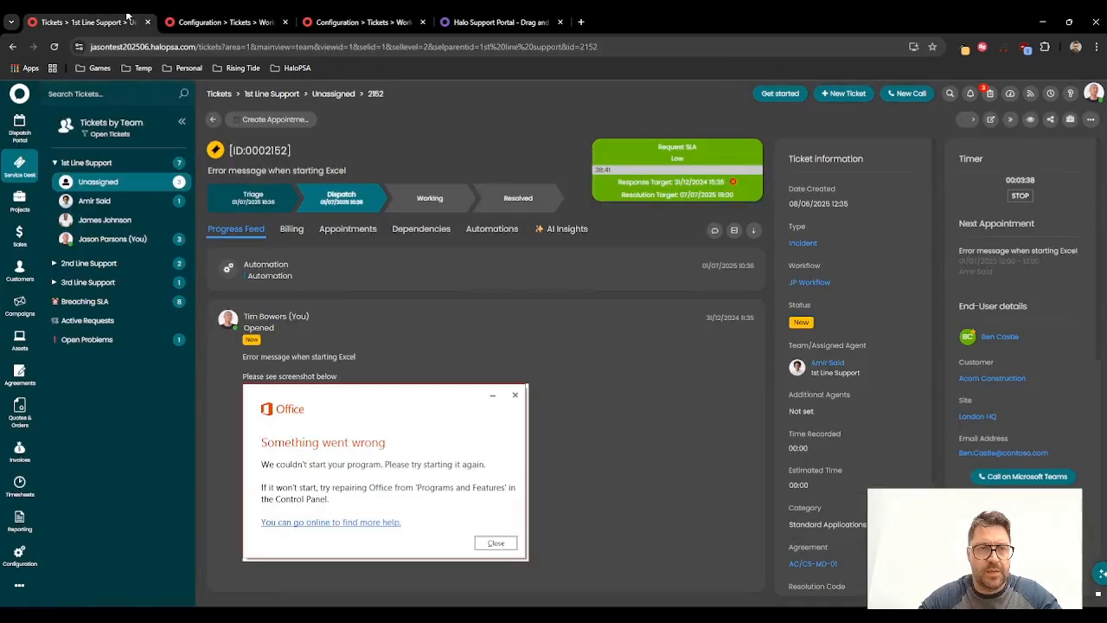
left_click(115, 185)
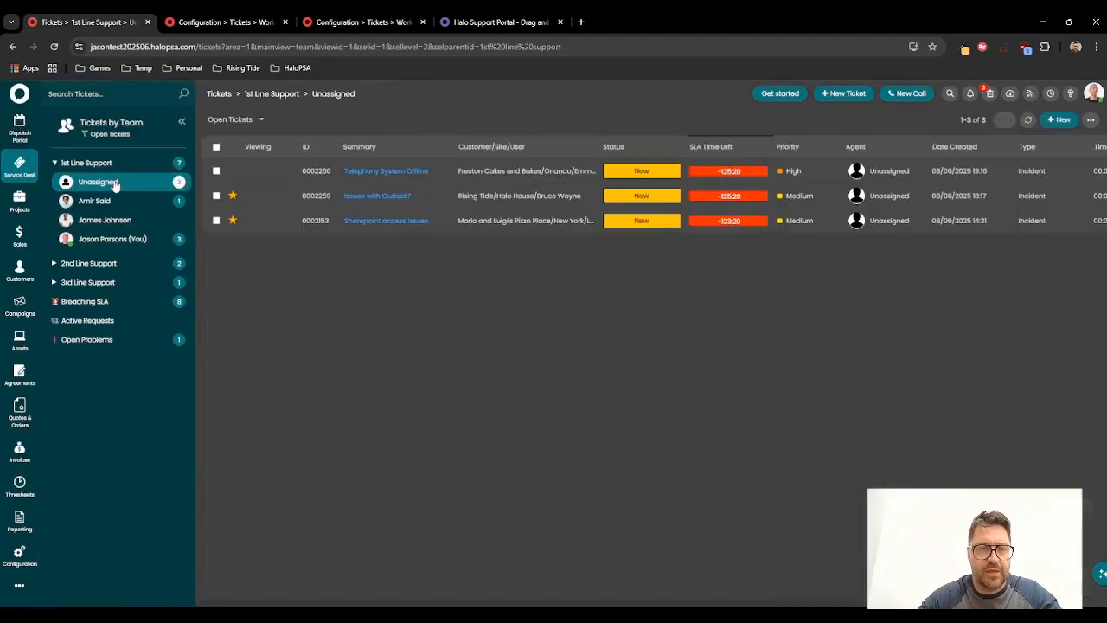
left_click(368, 173)
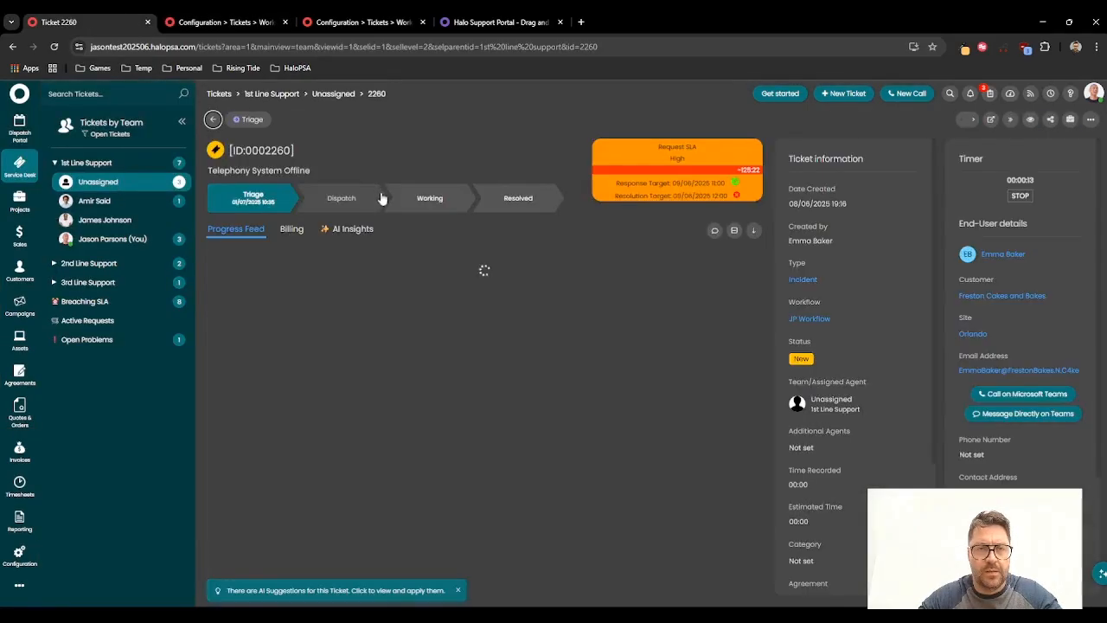
left_click(252, 120)
left_click(290, 320)
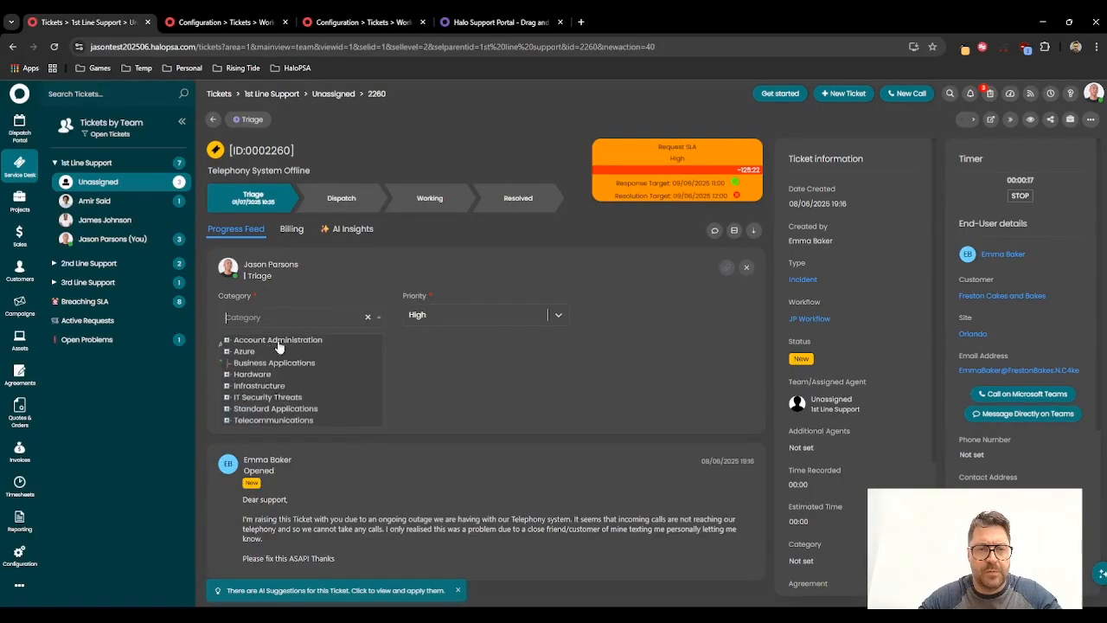
left_click(264, 363)
left_click(240, 403)
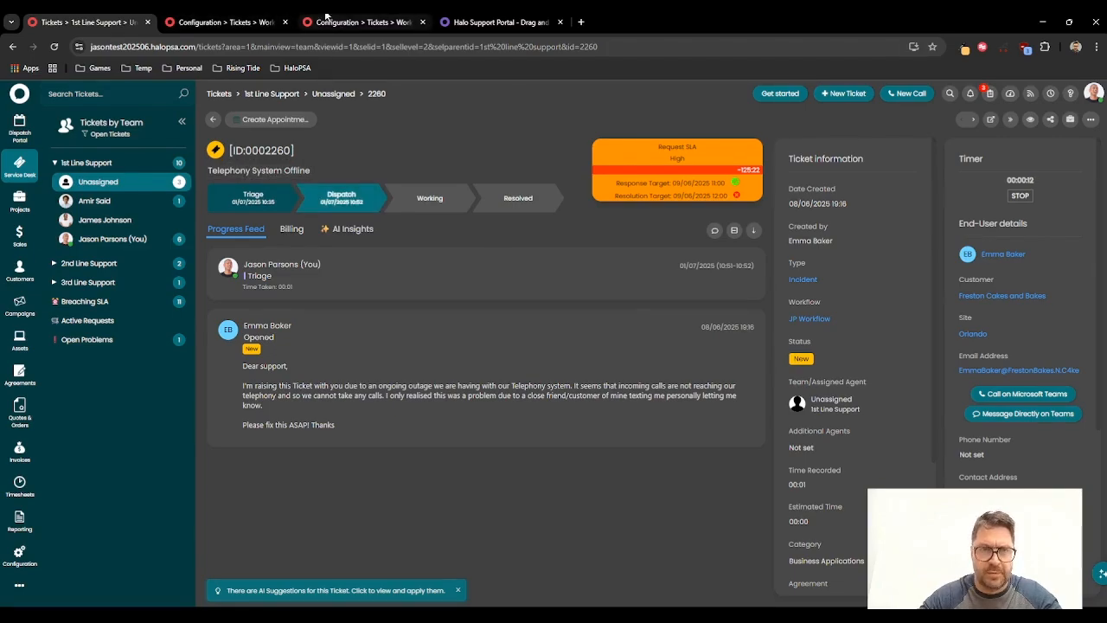
Step: Schedule the Telephony System Offline ticket into the second agent's calendar column at 13:00–14:00, then check the ticket's workflow progress
left_click(256, 17)
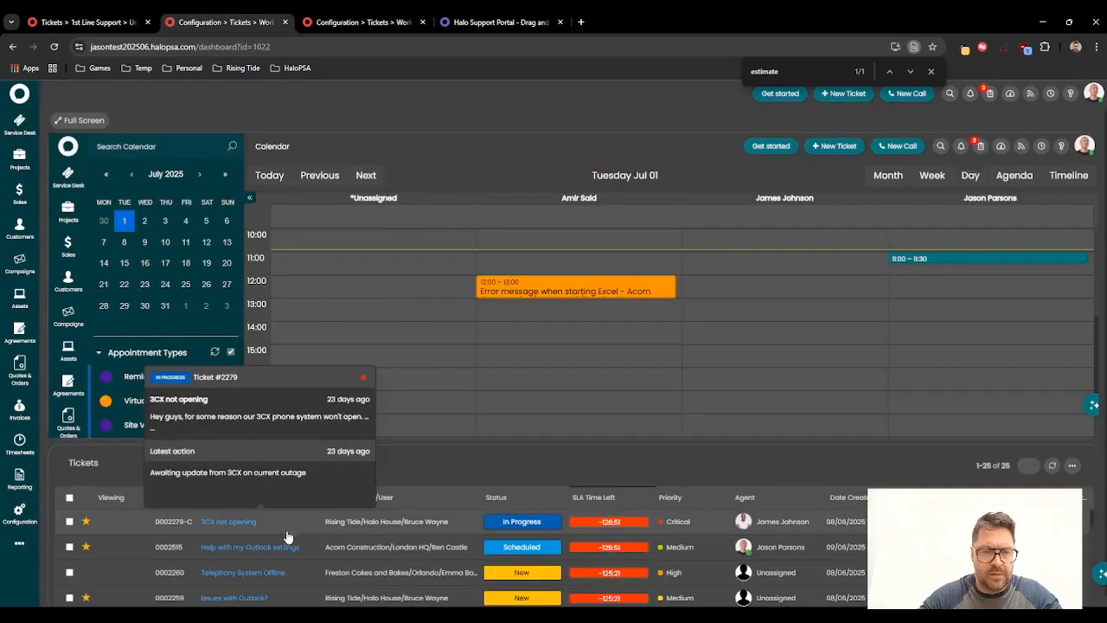
scroll(277, 540, "down", 2)
scroll(270, 532, "up", 2)
mouse_move(256, 573)
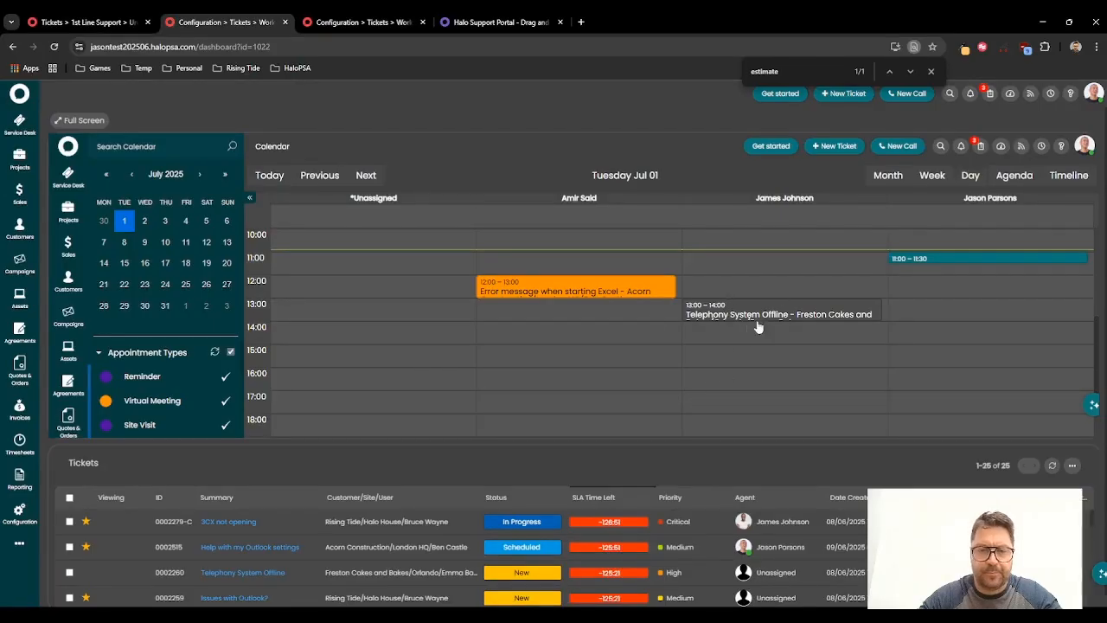
left_click(99, 21)
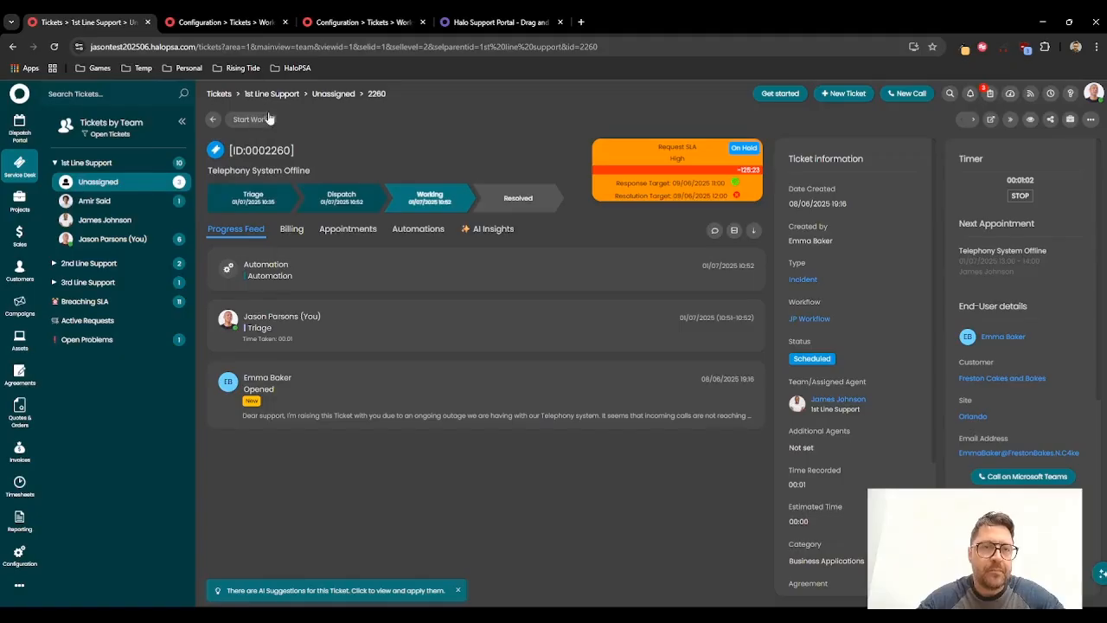
left_click(225, 22)
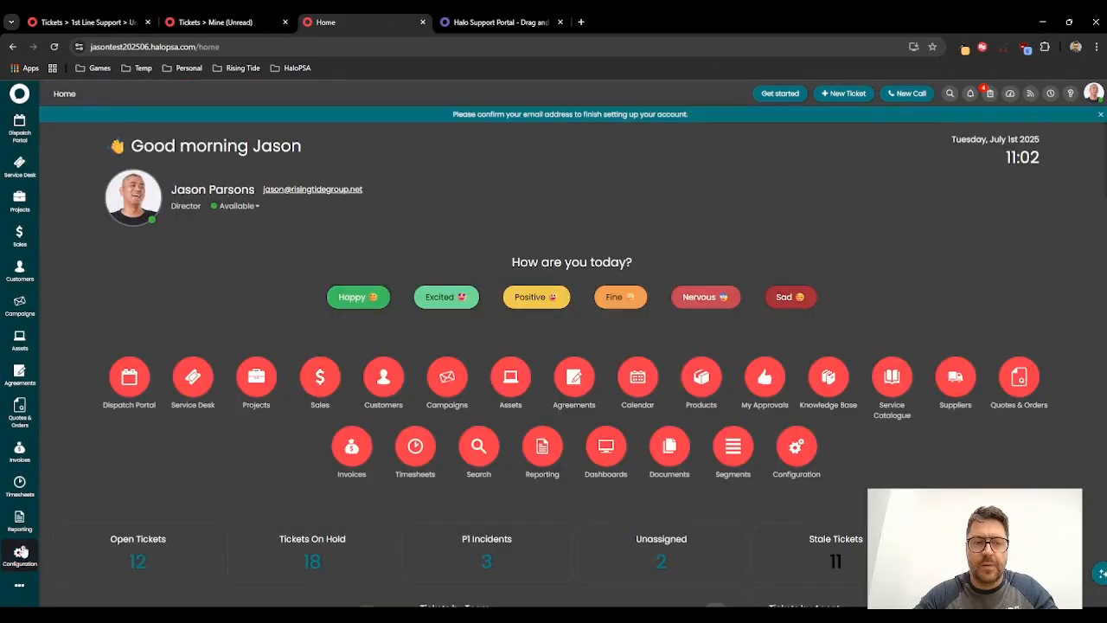
Step: Create a new ticket list named Dispatch in the ticket views list configuration
left_click(20, 551)
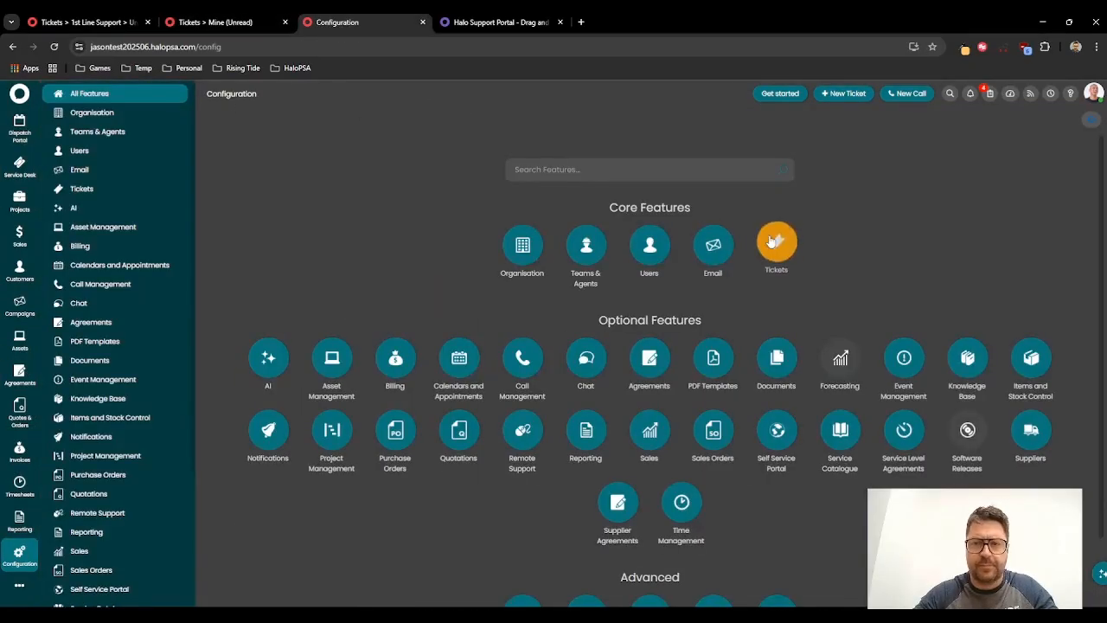
left_click(773, 243)
left_click(779, 260)
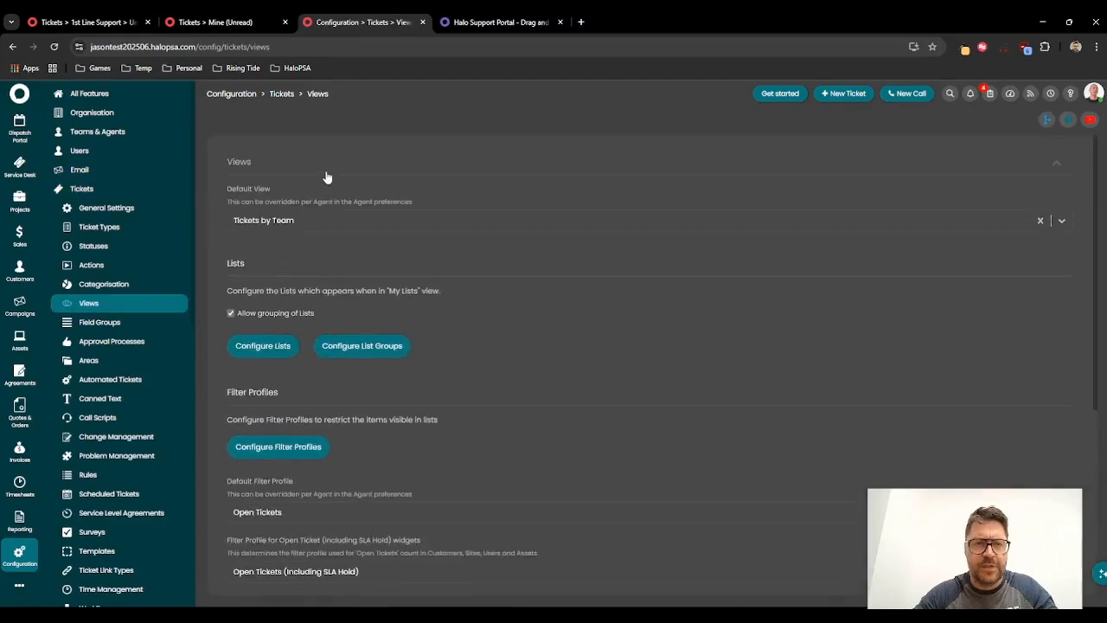
left_click(263, 346)
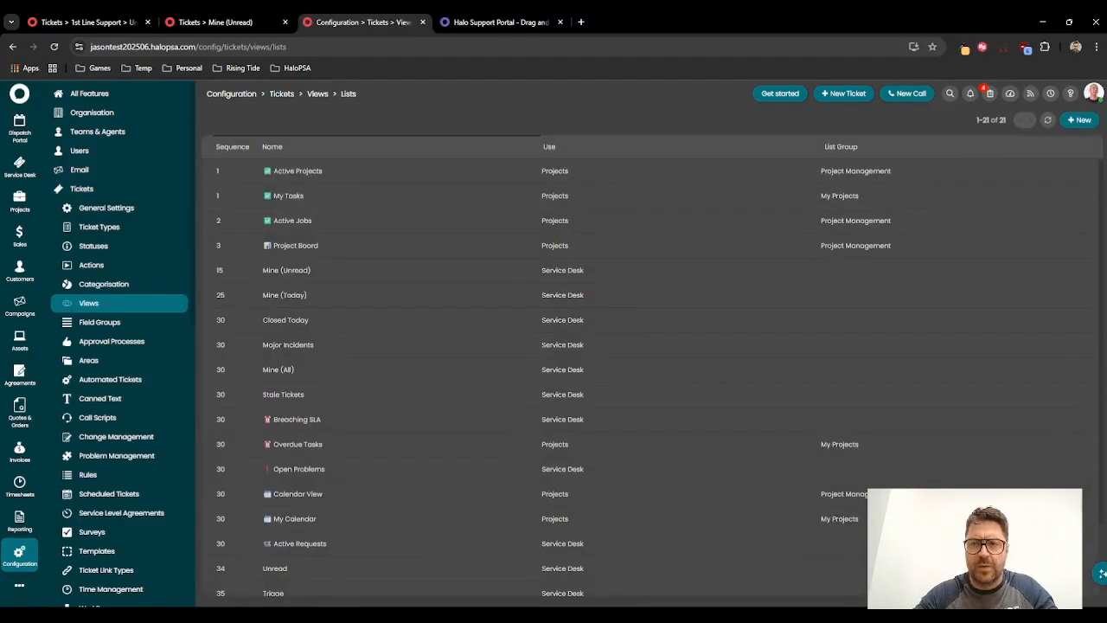
left_click(1080, 119)
type("Dispatch")
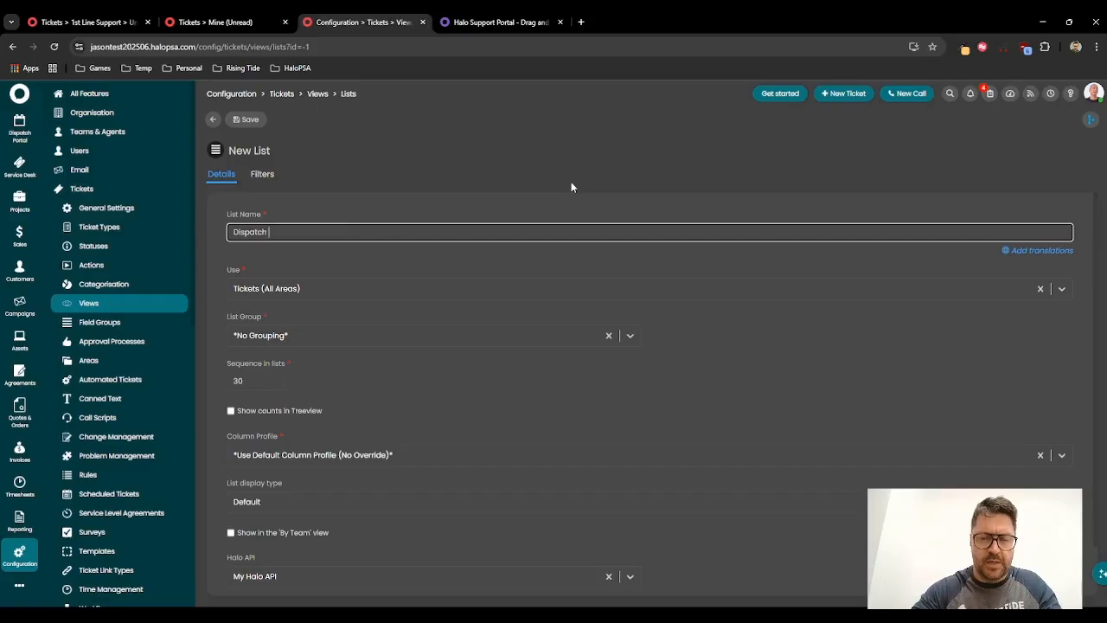
Step: Set the Dispatch list's filter profile to Open Tickets (Including SLA Hold)
scroll(376, 337, "down", 1)
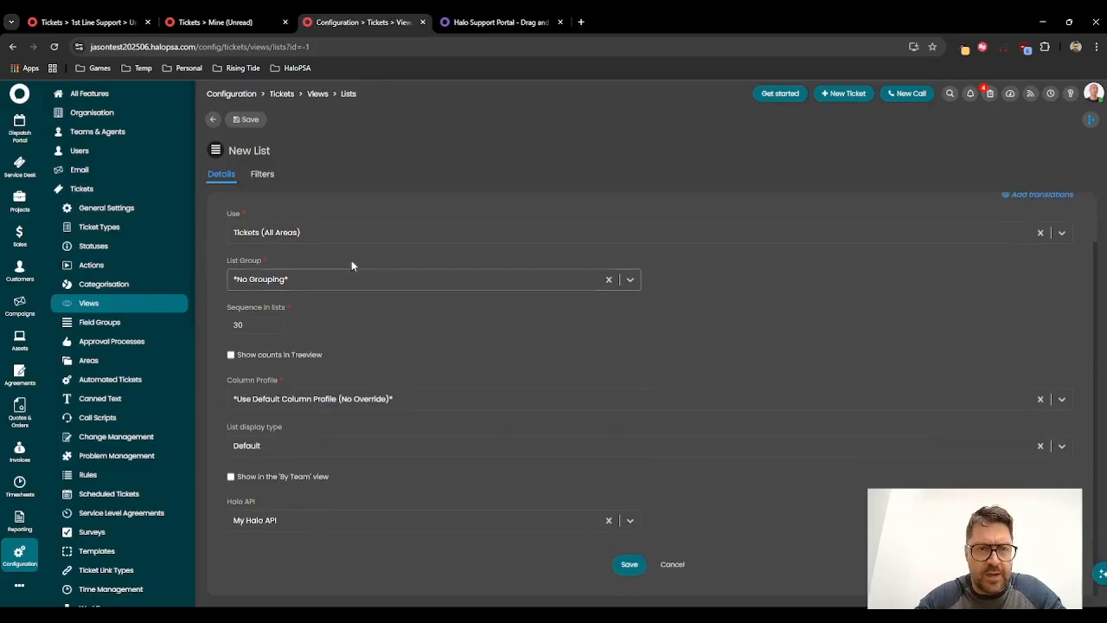
left_click(262, 174)
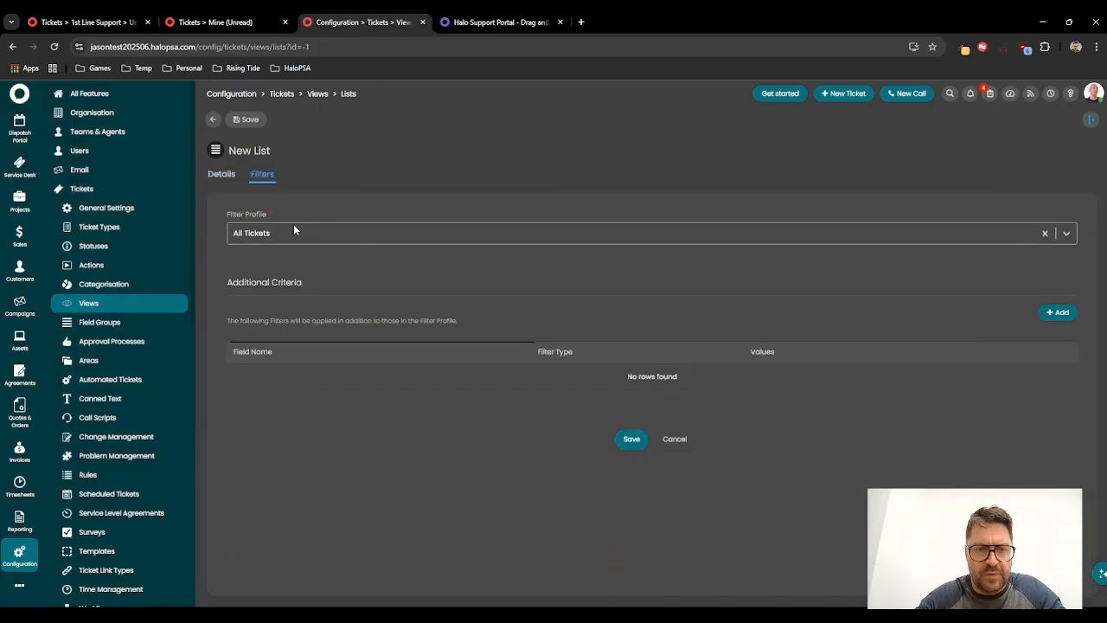
left_click(294, 230)
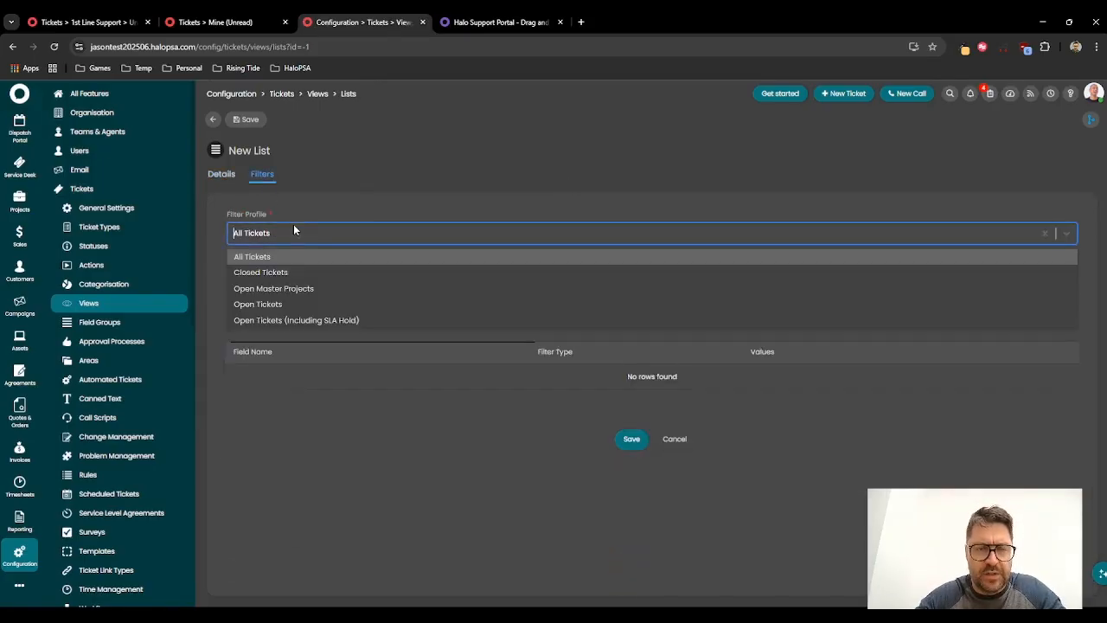
left_click(273, 305)
left_click(276, 238)
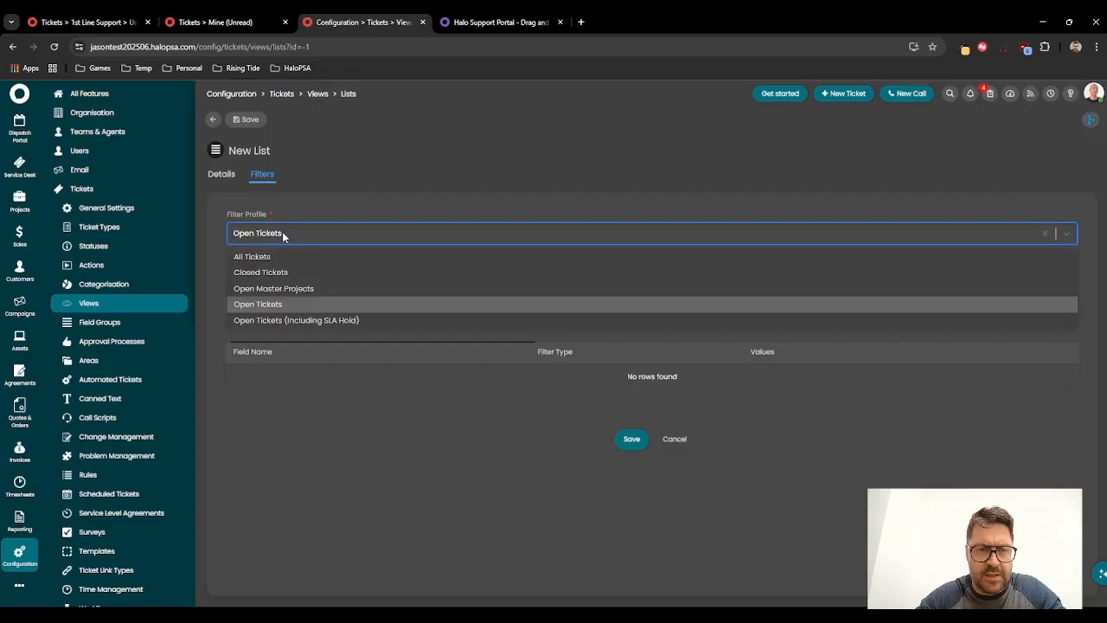
left_click(301, 322)
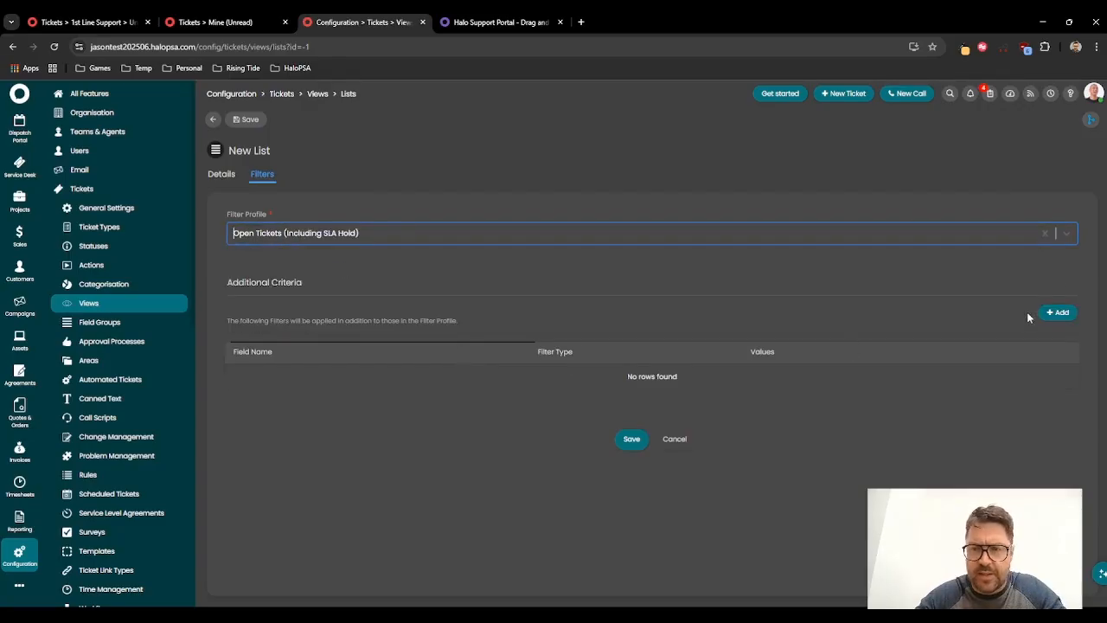
Step: Add an extra filter criterion to the Dispatch list: Workflow includes JP Workflow
left_click(1058, 313)
left_click(668, 315)
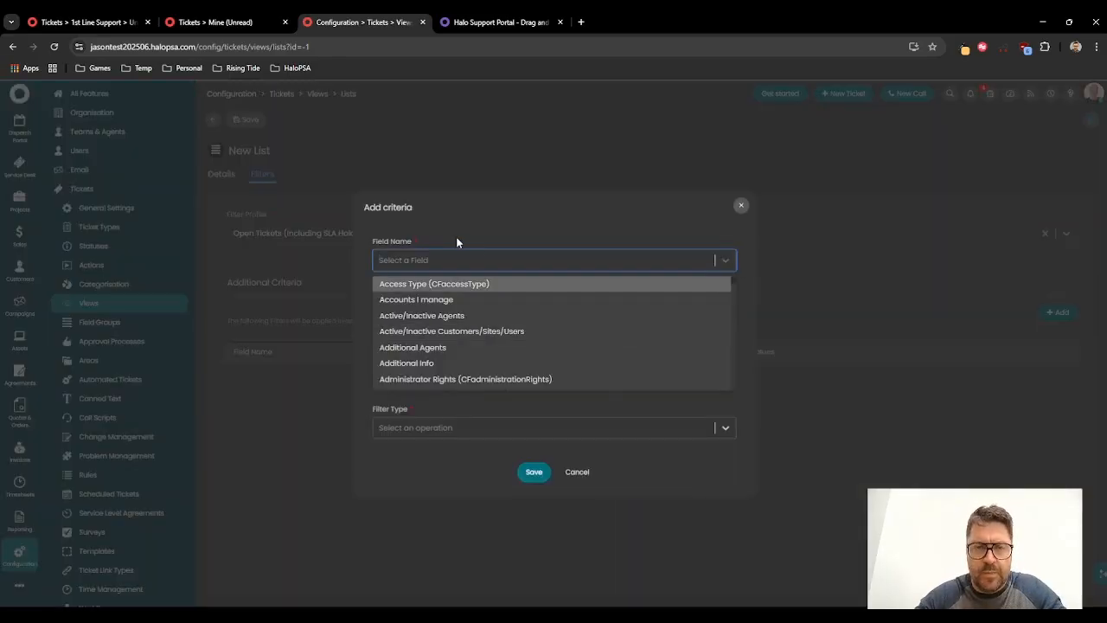
type("work")
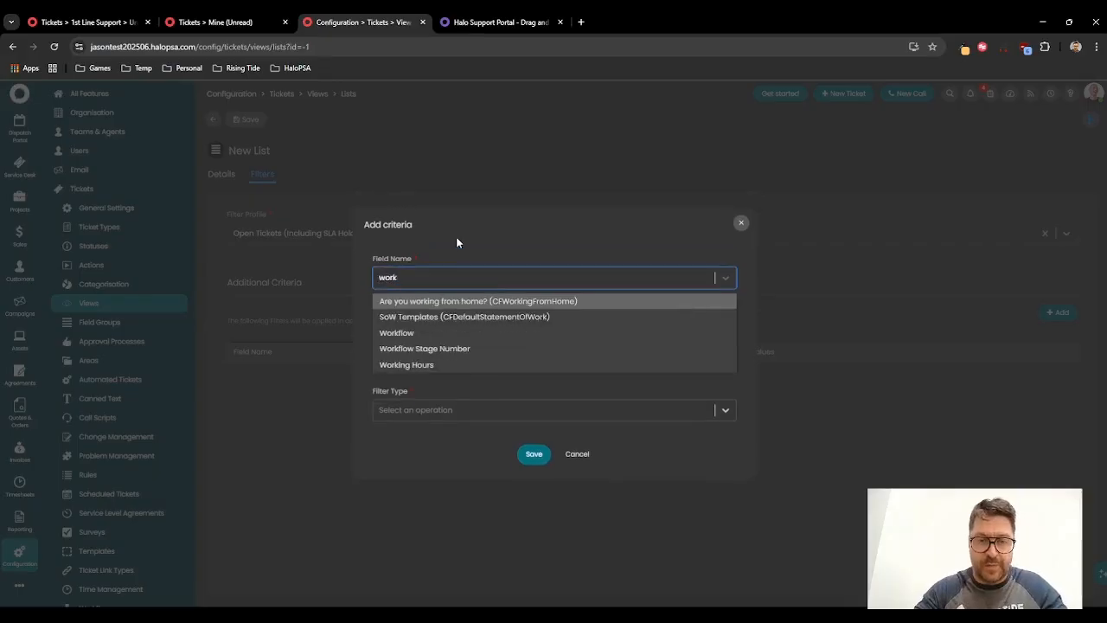
left_click(437, 342)
left_click(431, 364)
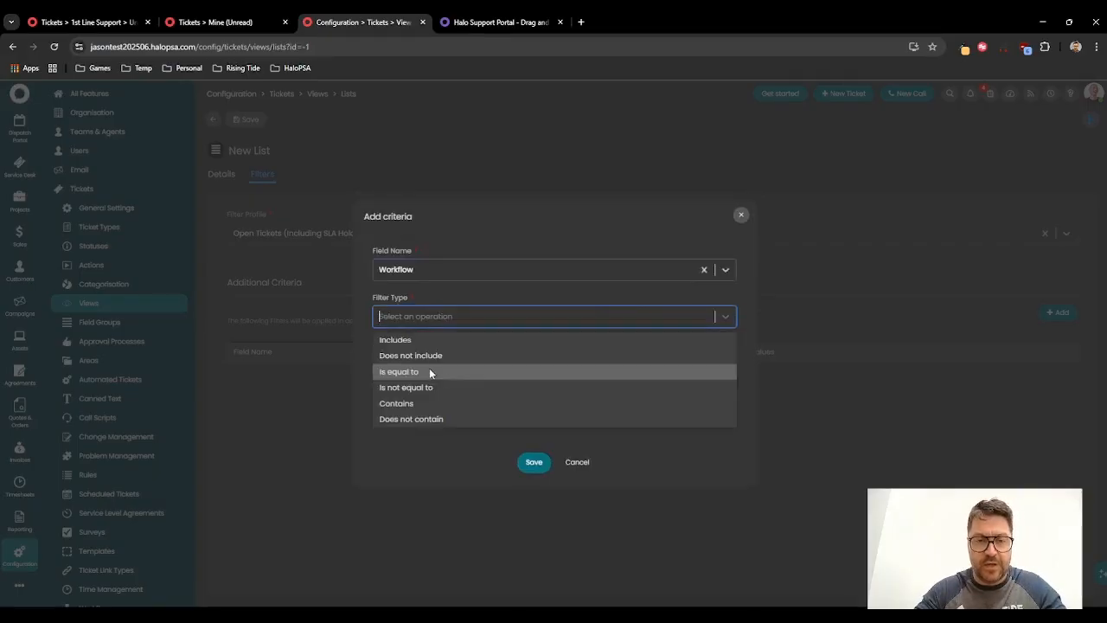
left_click(420, 339)
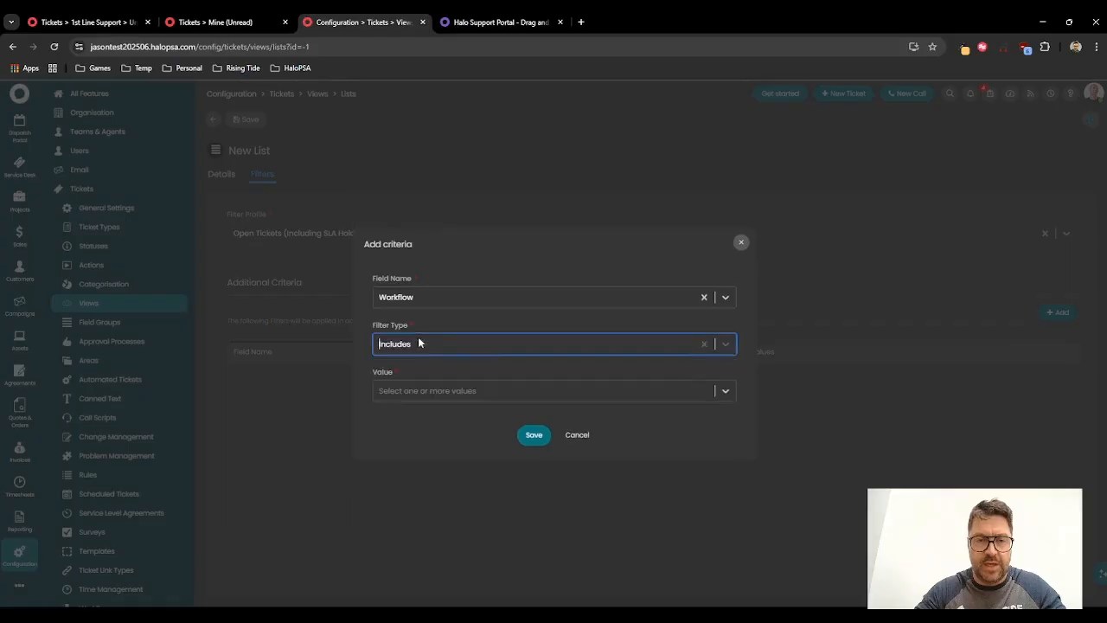
left_click(445, 386)
scroll(439, 404, "down", 1)
left_click(426, 450)
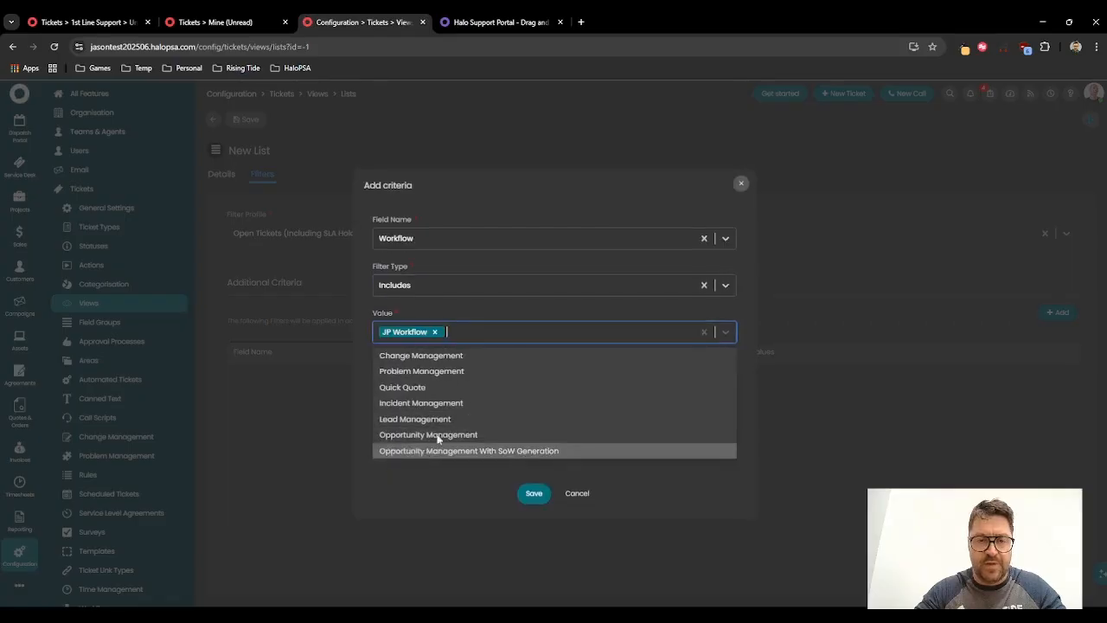
left_click(529, 493)
left_click(532, 435)
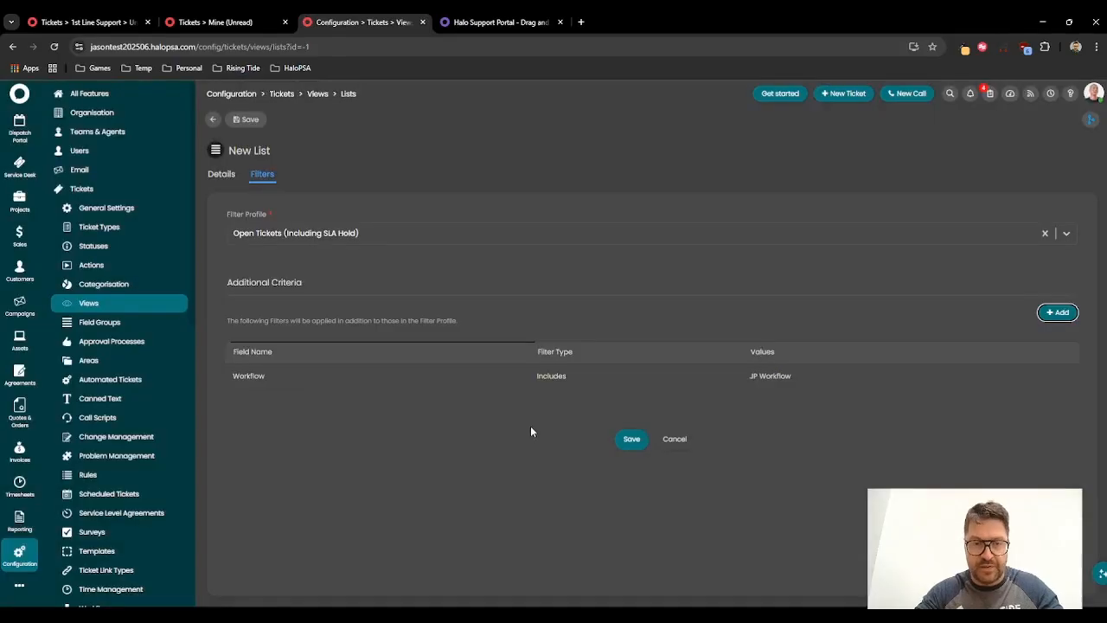
Step: Add a second criterion, Workflow Stage Number is equal to 2, and save the Dispatch list
left_click(1054, 313)
left_click(423, 325)
type("work")
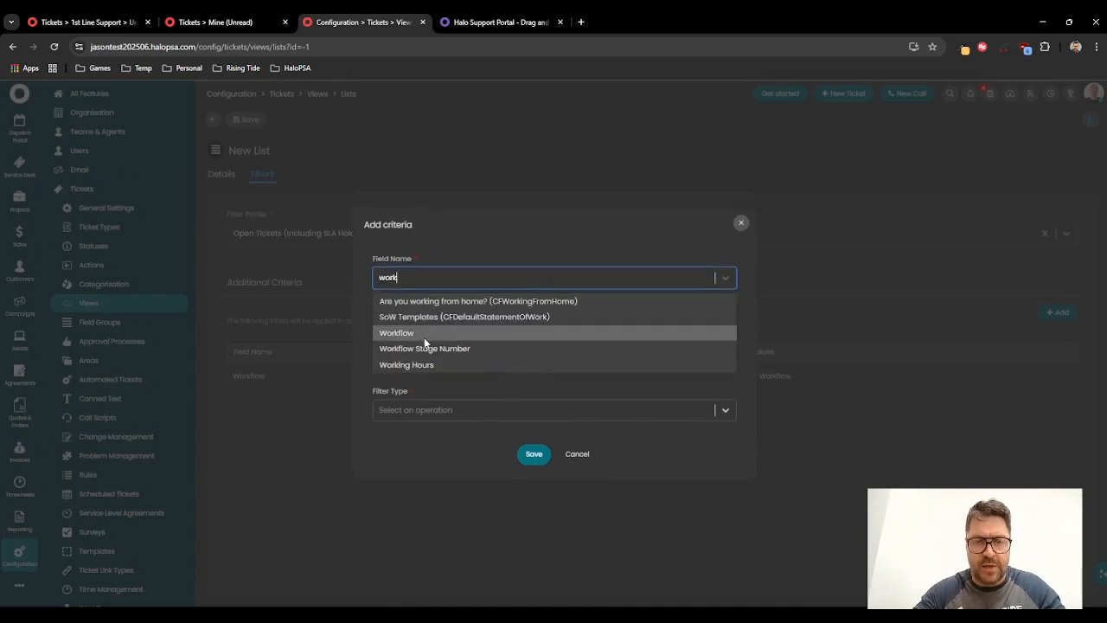
left_click(427, 349)
left_click(407, 370)
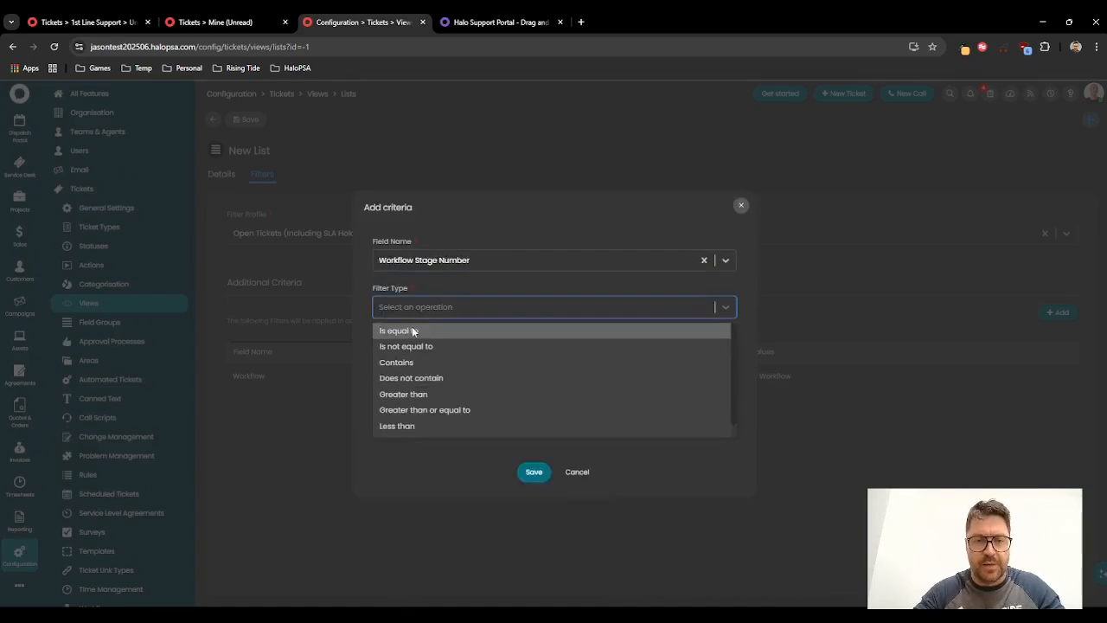
left_click(413, 330)
left_click(408, 391)
type("2")
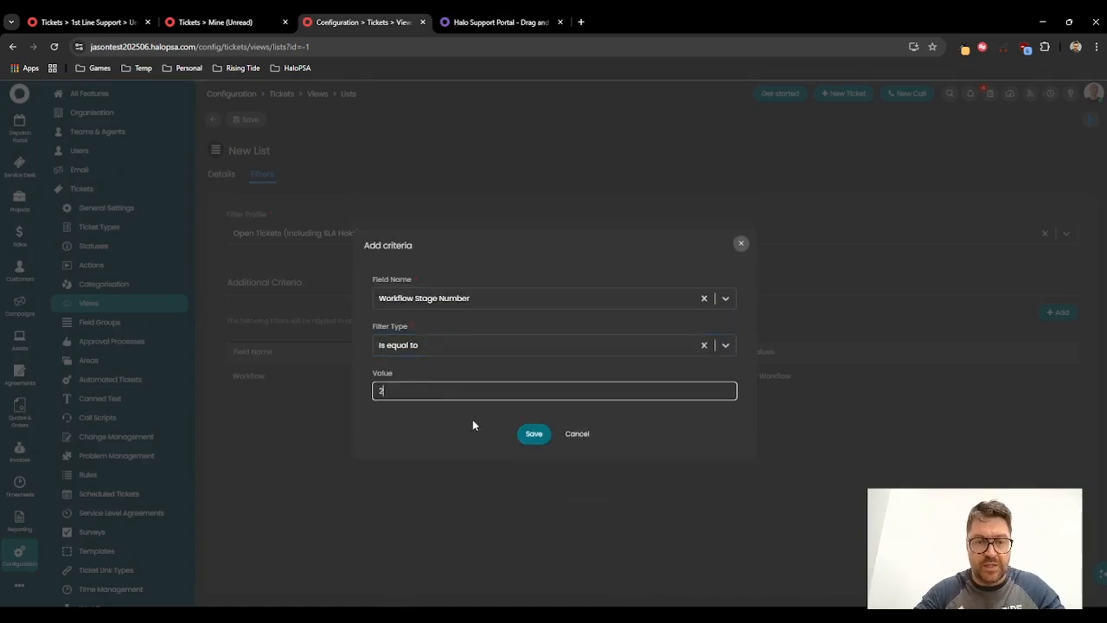
left_click(533, 435)
left_click(629, 471)
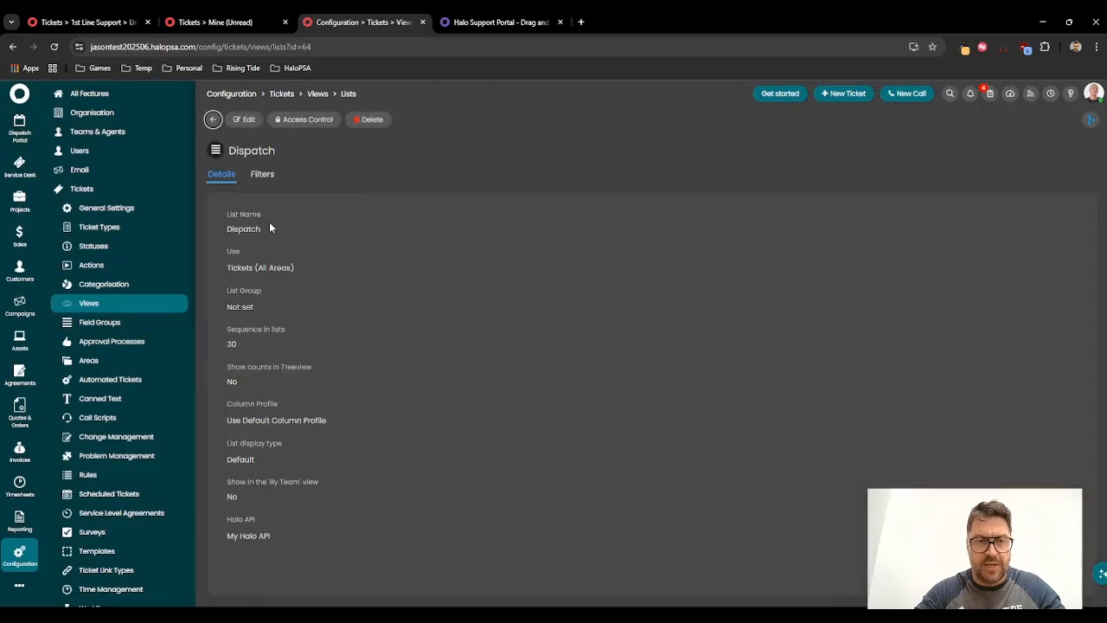
left_click(310, 121)
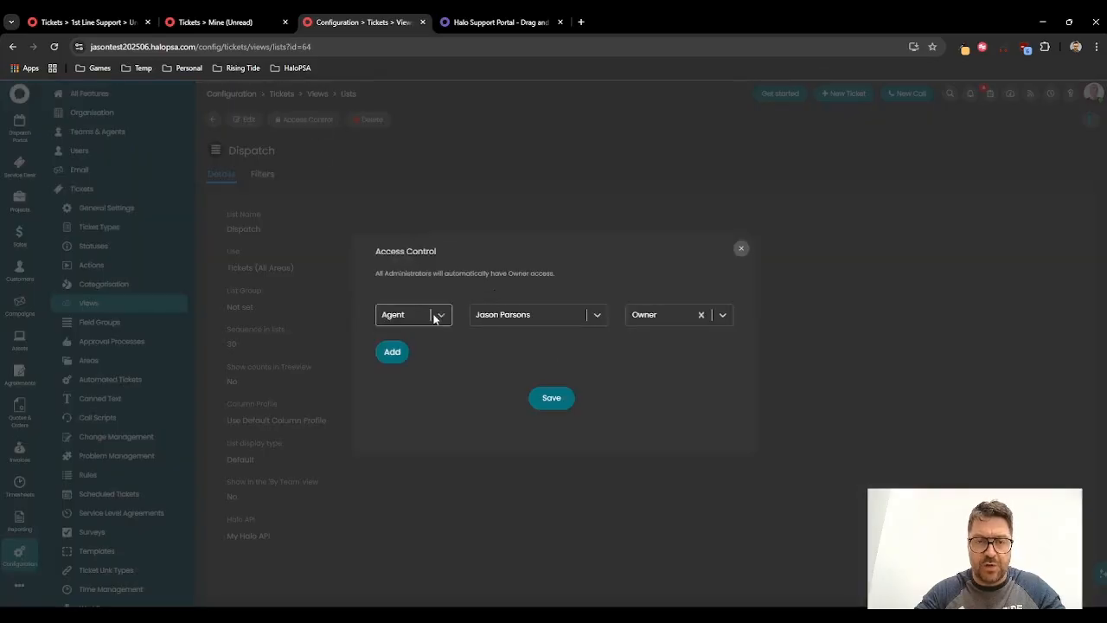
left_click(522, 317)
left_click(507, 338)
left_click(725, 315)
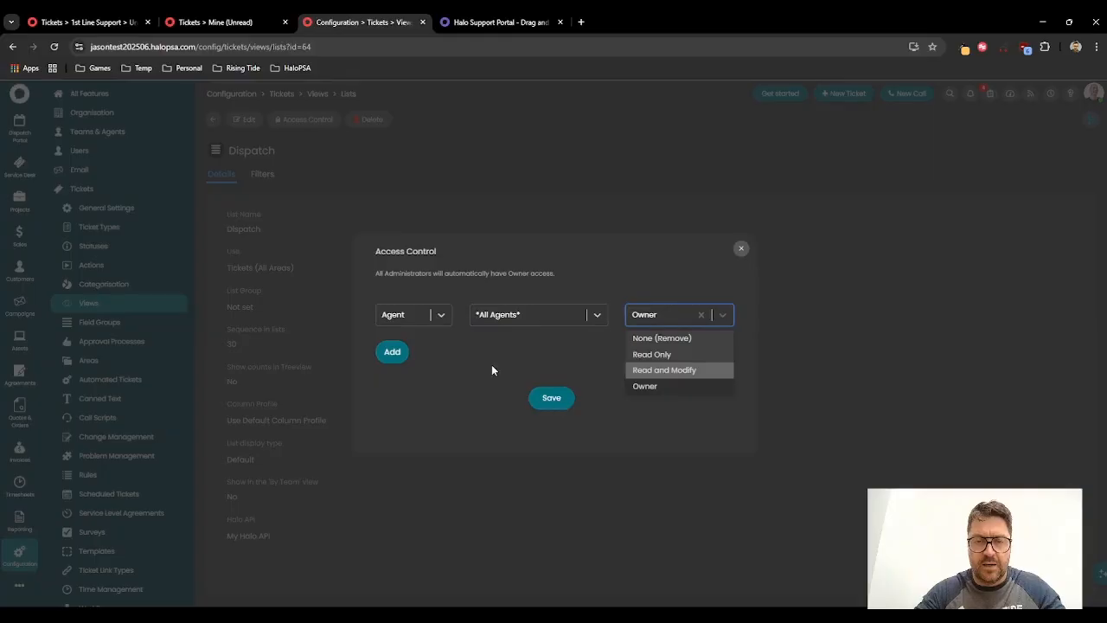
left_click(741, 248)
Step: Grant all agents Read and Modify access to the Dispatch list, keeping the owning agent as Owner, and save
left_click(307, 119)
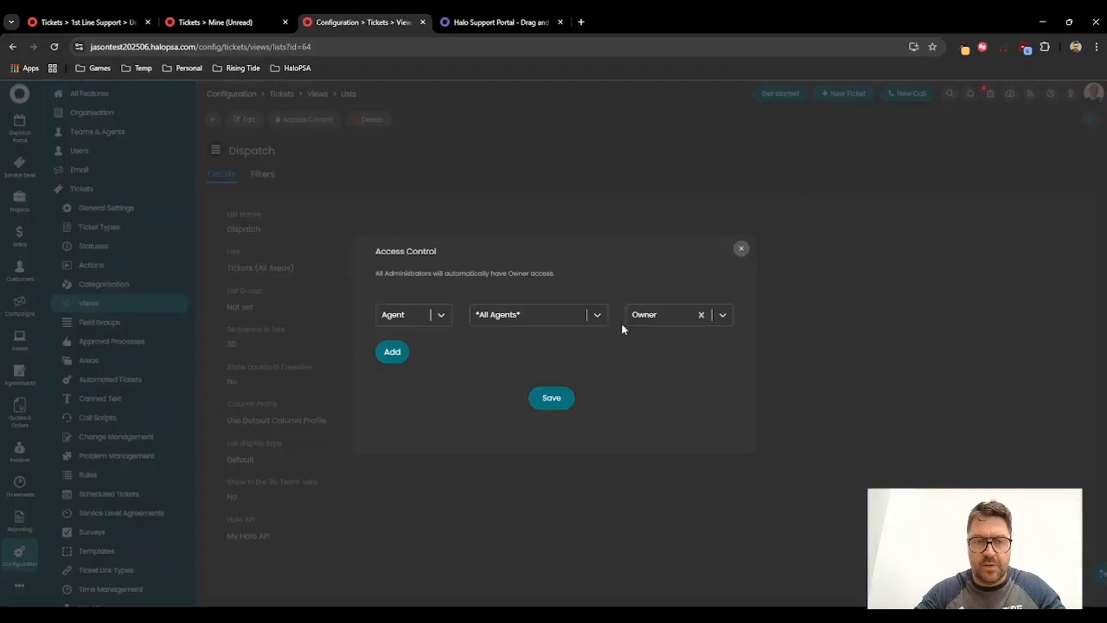
left_click(400, 352)
left_click(395, 372)
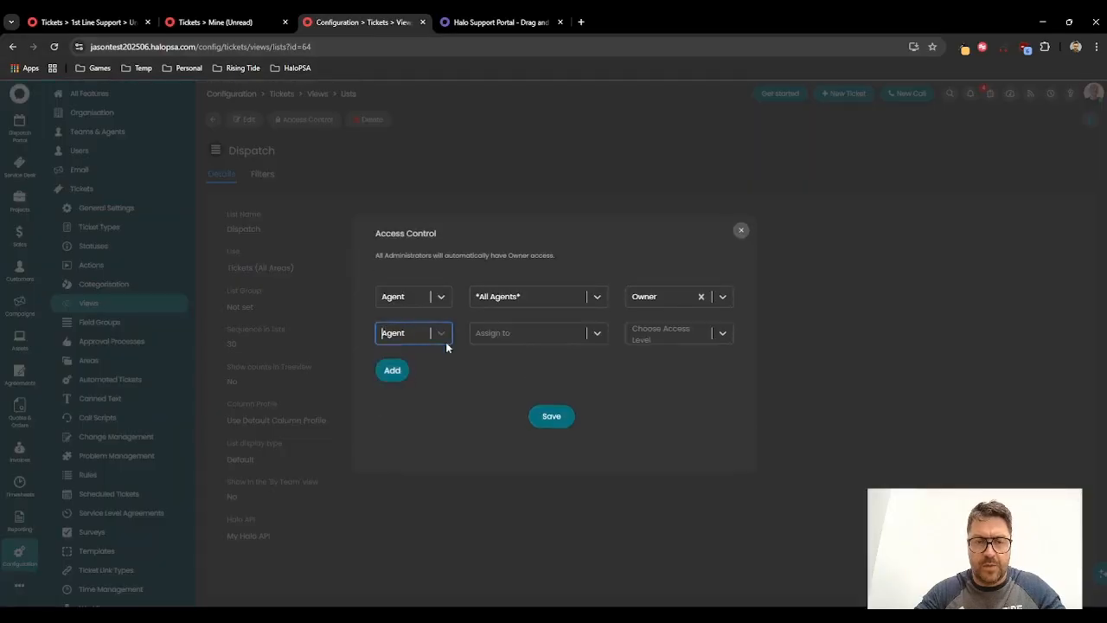
left_click(501, 331)
left_click(509, 356)
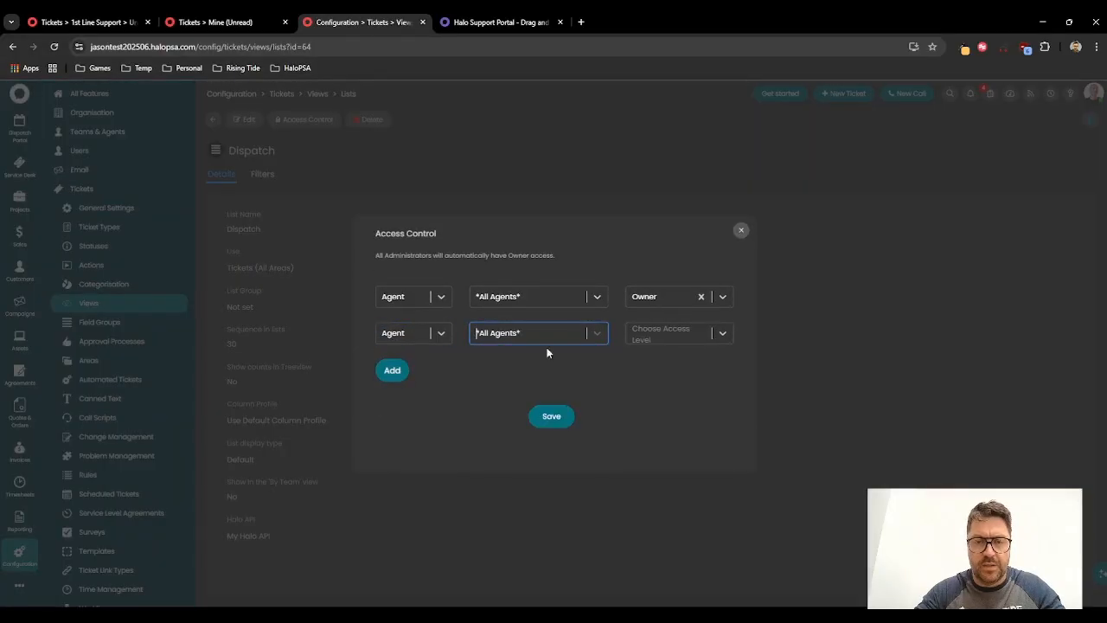
left_click(574, 296)
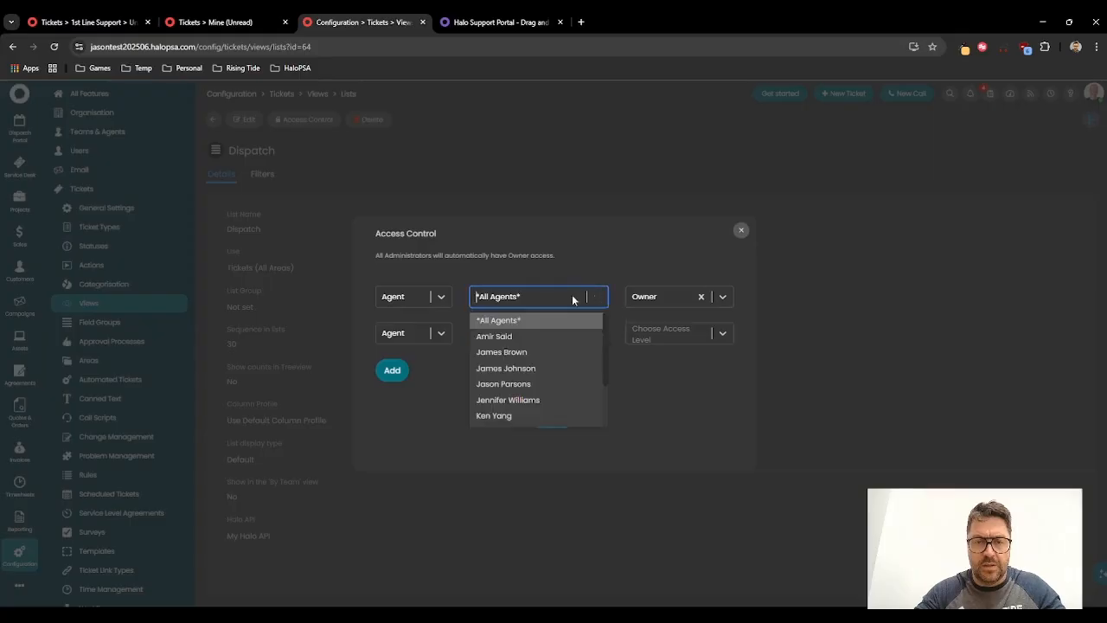
left_click(509, 383)
left_click(658, 332)
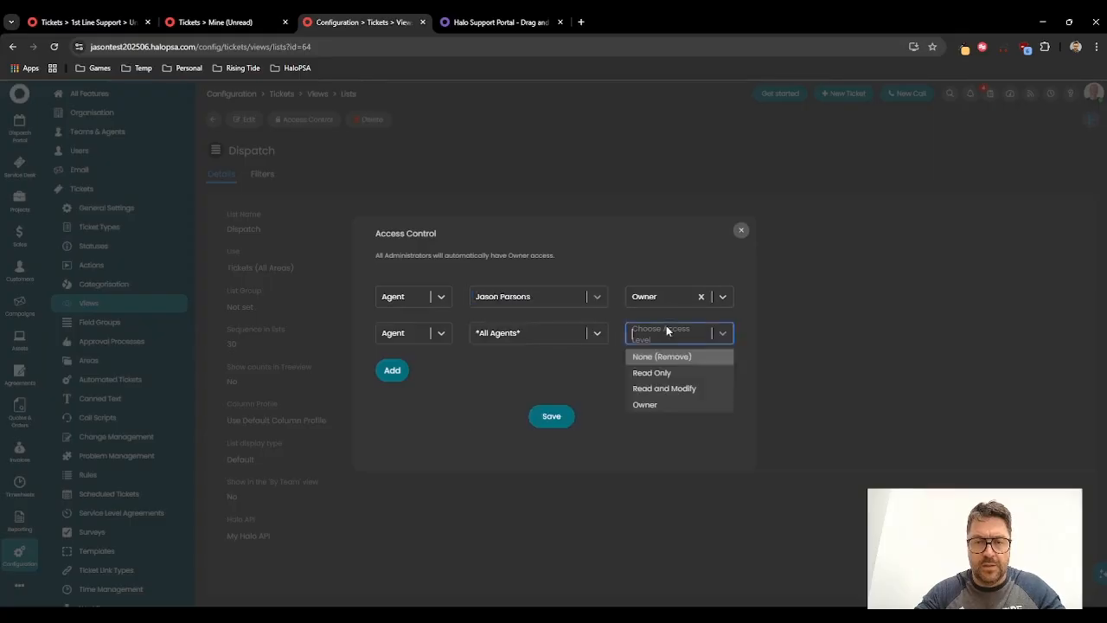
left_click(667, 379)
left_click(545, 418)
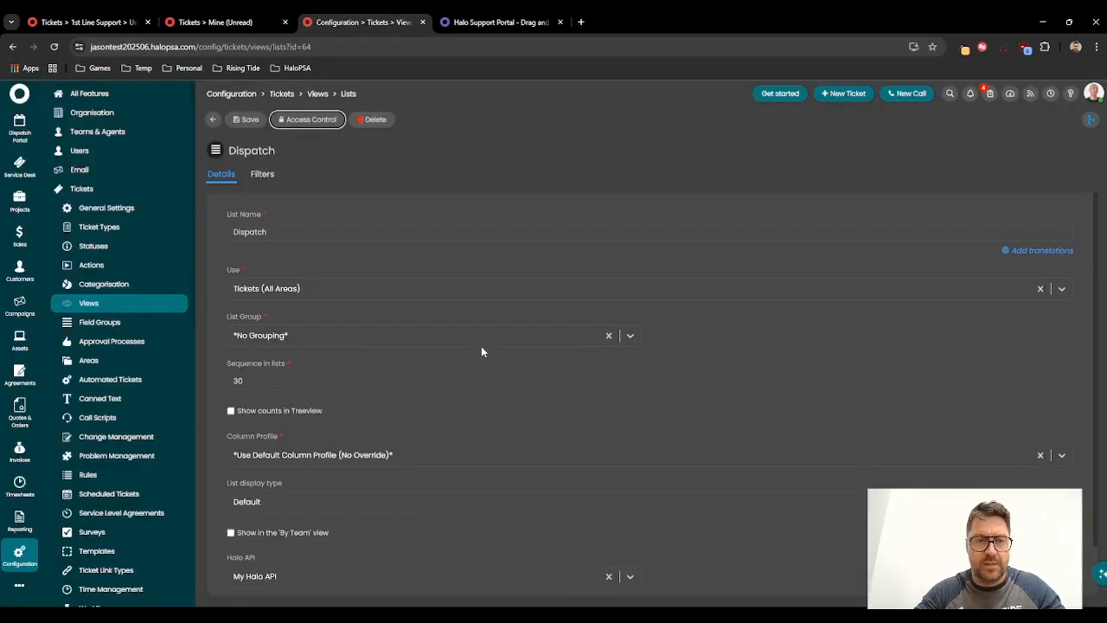
left_click(247, 120)
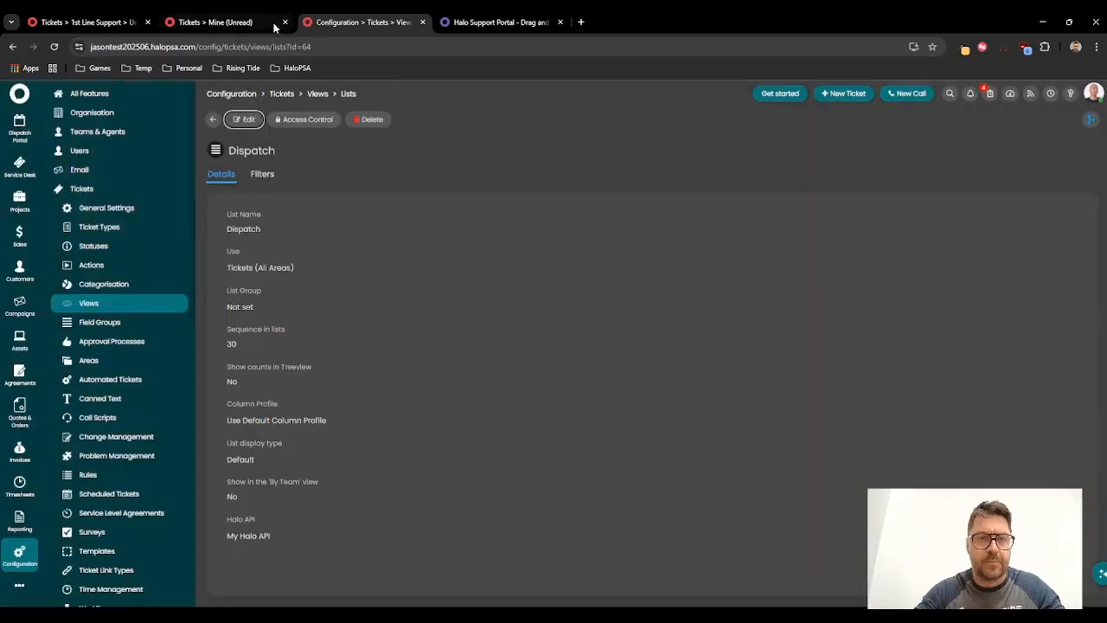
Step: Open the Dispatch Portal 1 dashboard from configuration and start editing its layout
left_click(19, 556)
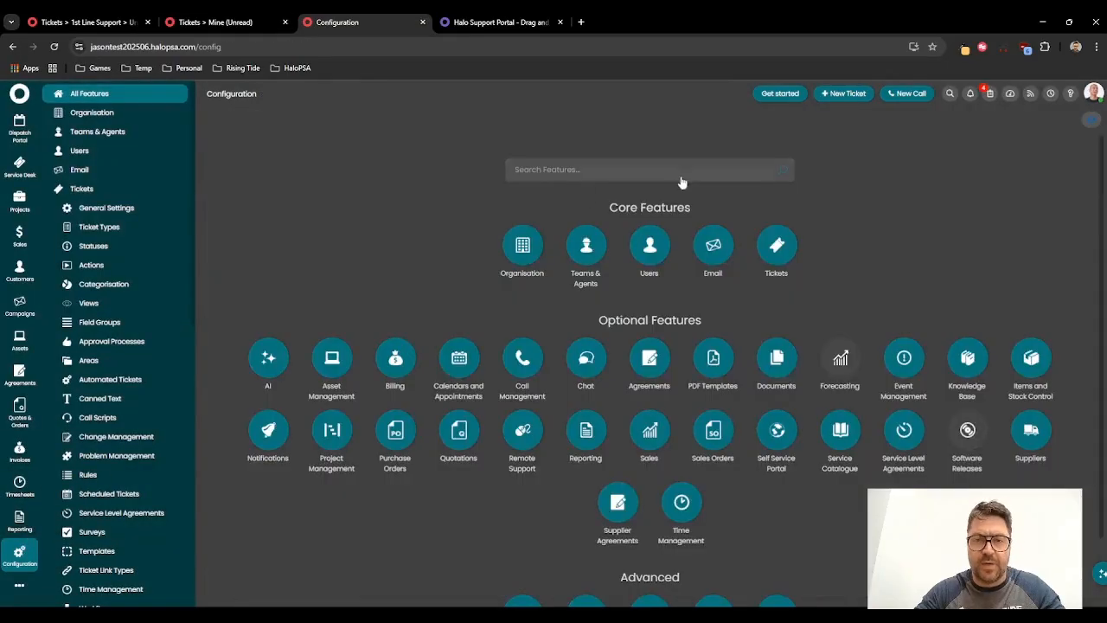
type("dash")
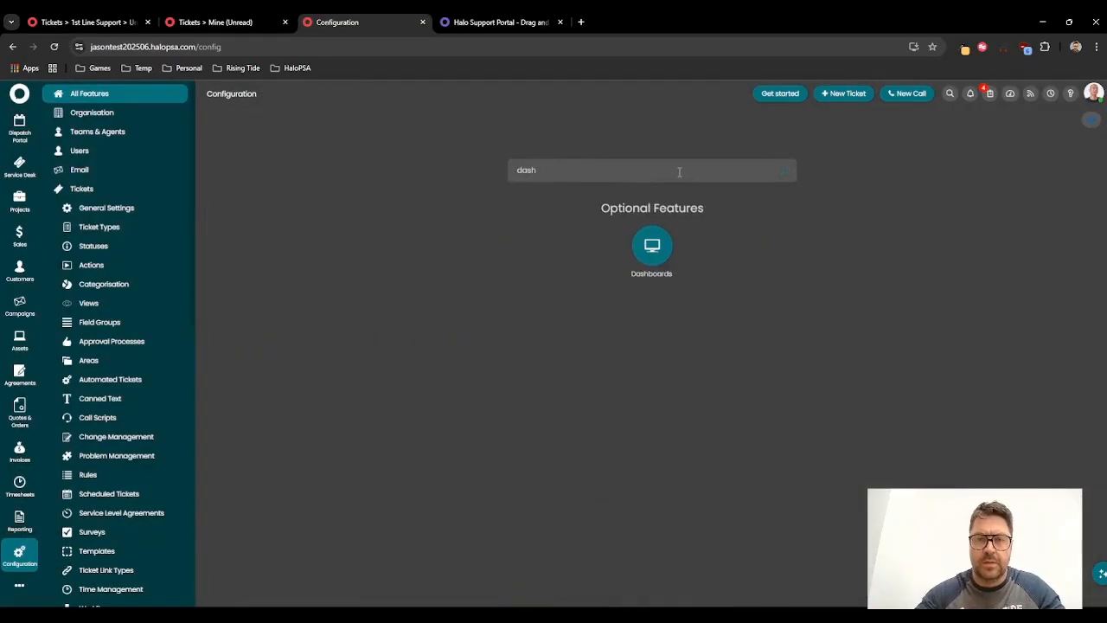
left_click(653, 243)
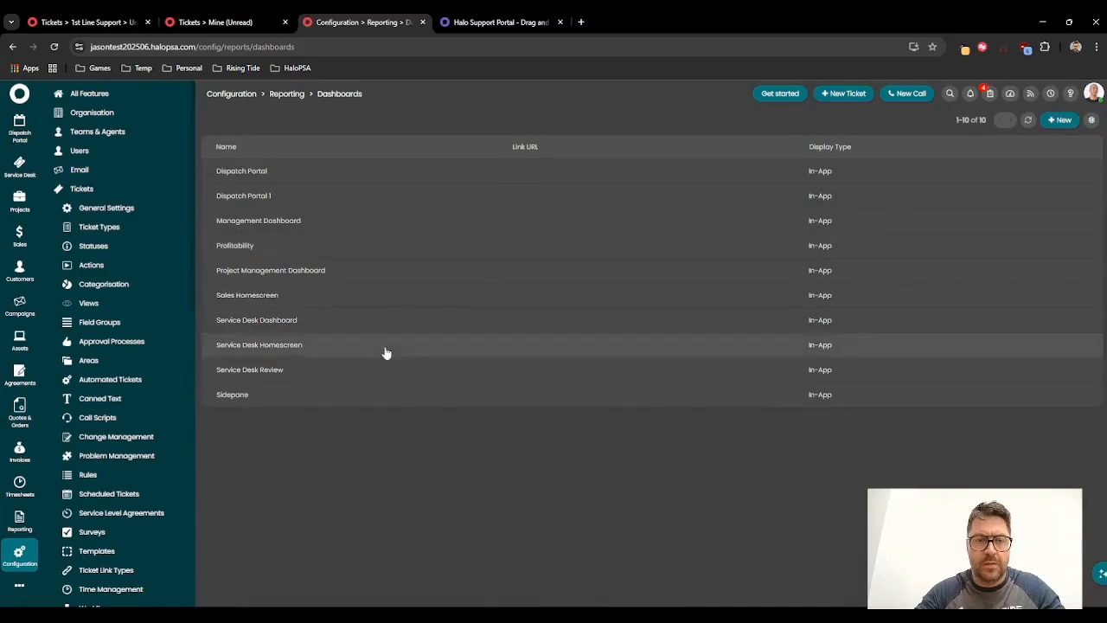
left_click(284, 194)
left_click(322, 174)
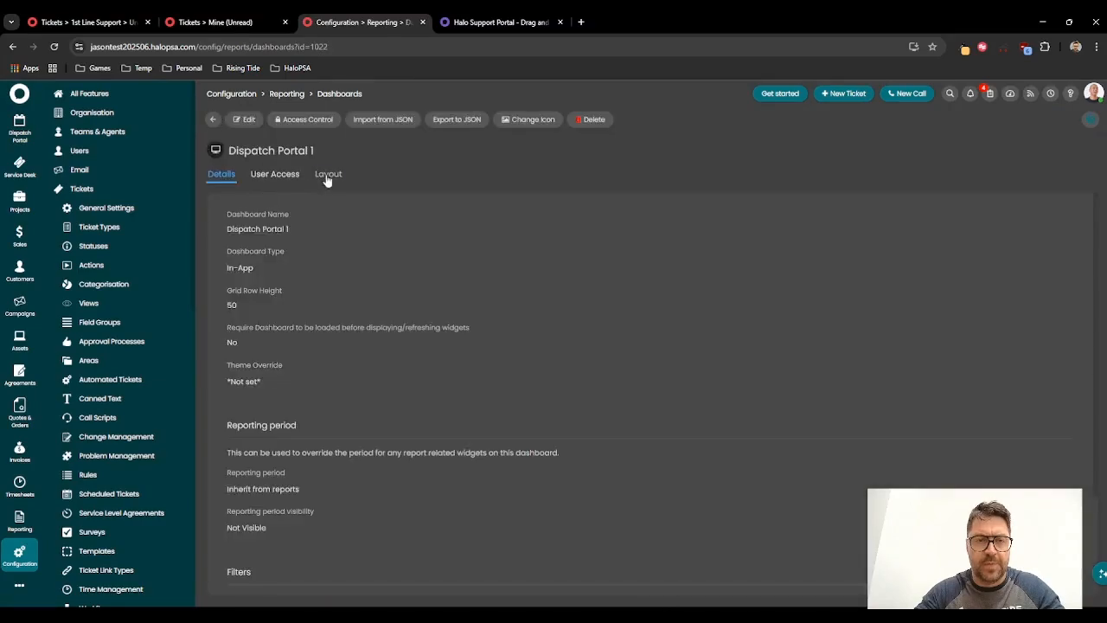
left_click(248, 120)
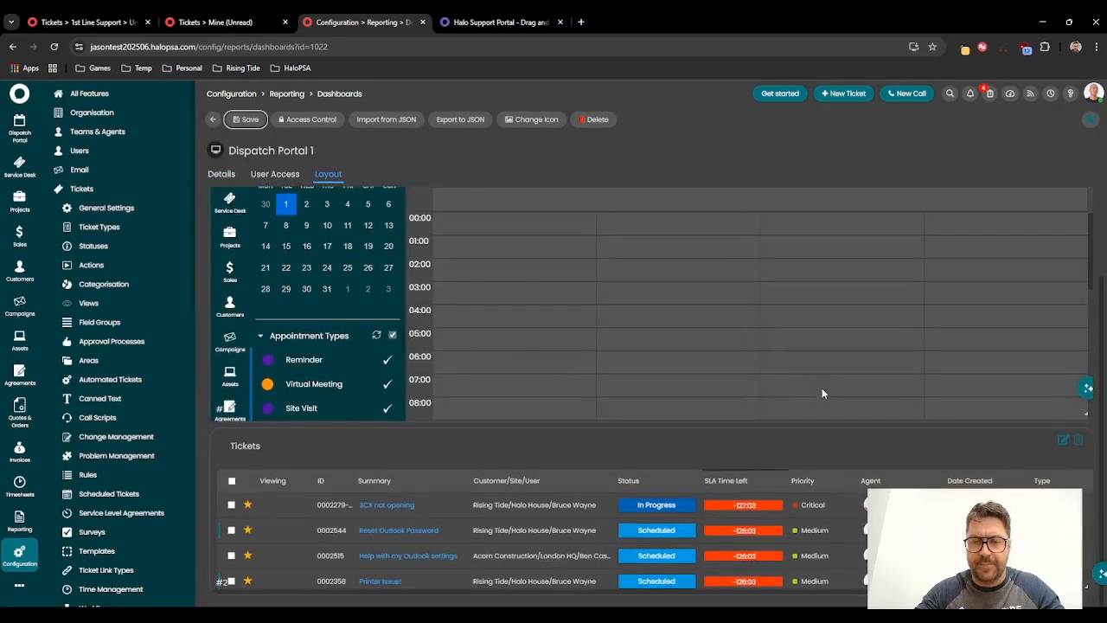
Step: Point the Tickets widget at the My Lists view with the Dispatch list, then save the dashboard
left_click(1063, 442)
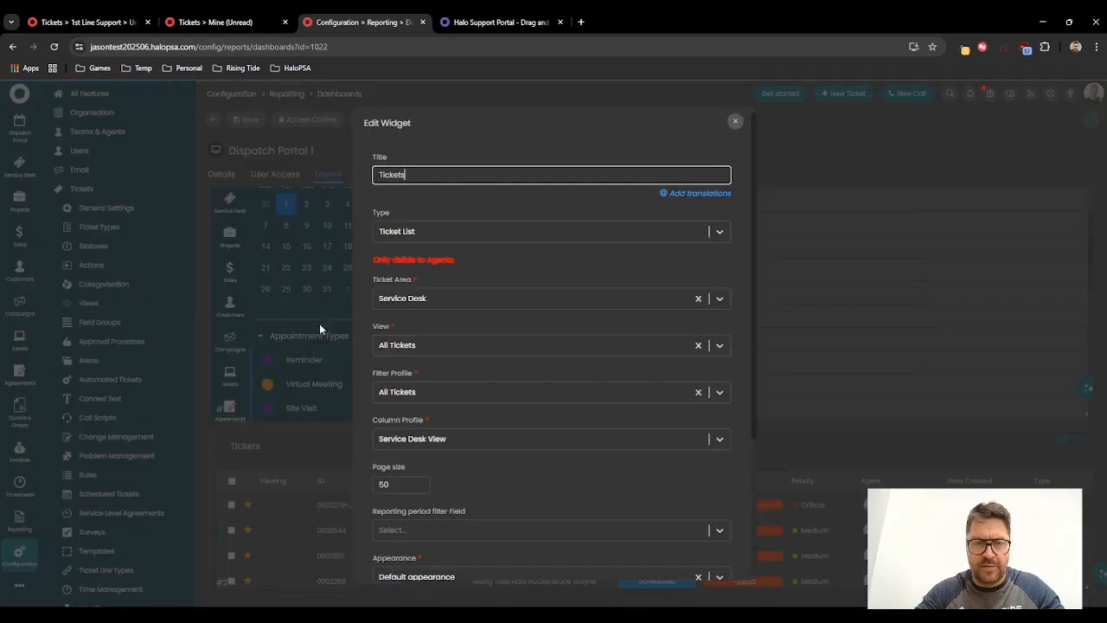
left_click(404, 345)
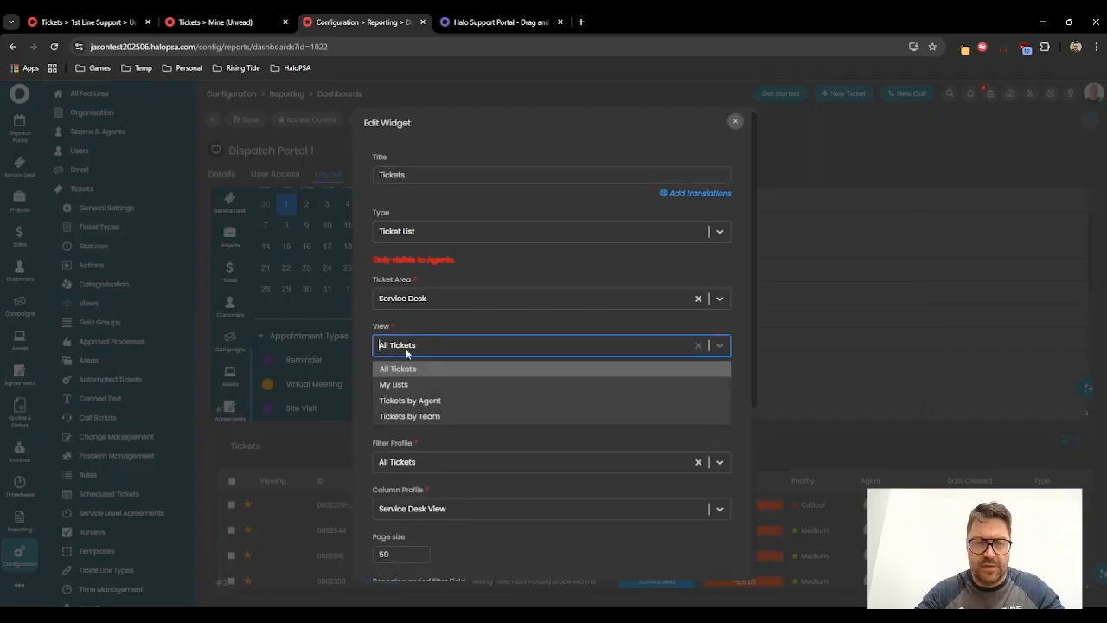
left_click(410, 383)
left_click(414, 392)
scroll(422, 446, "down", 3)
left_click(413, 451)
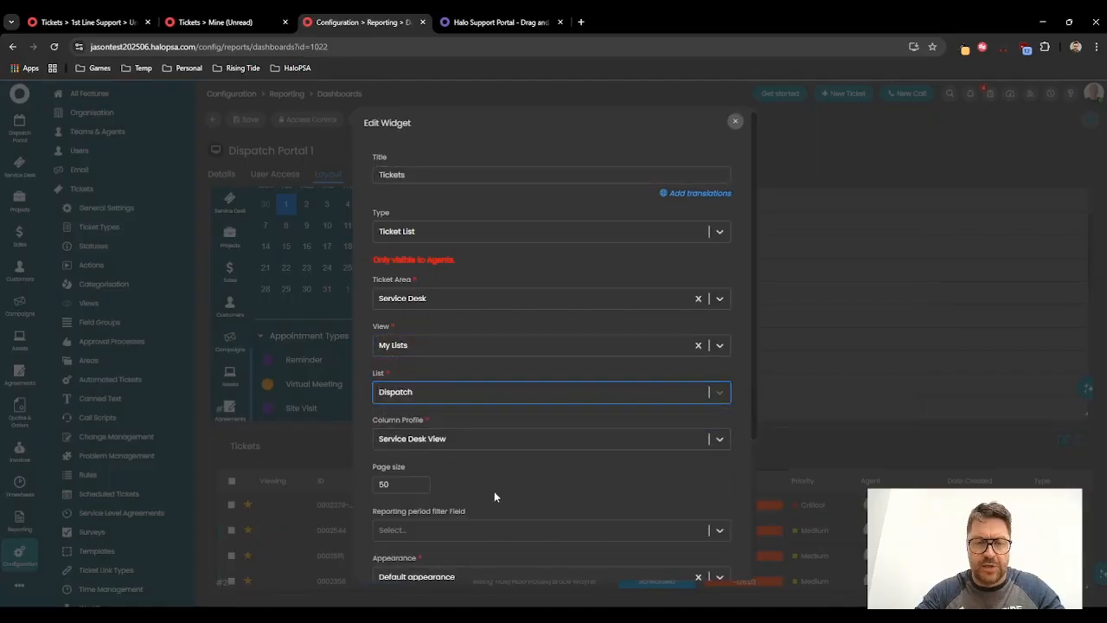
scroll(502, 502, "down", 3)
left_click(527, 556)
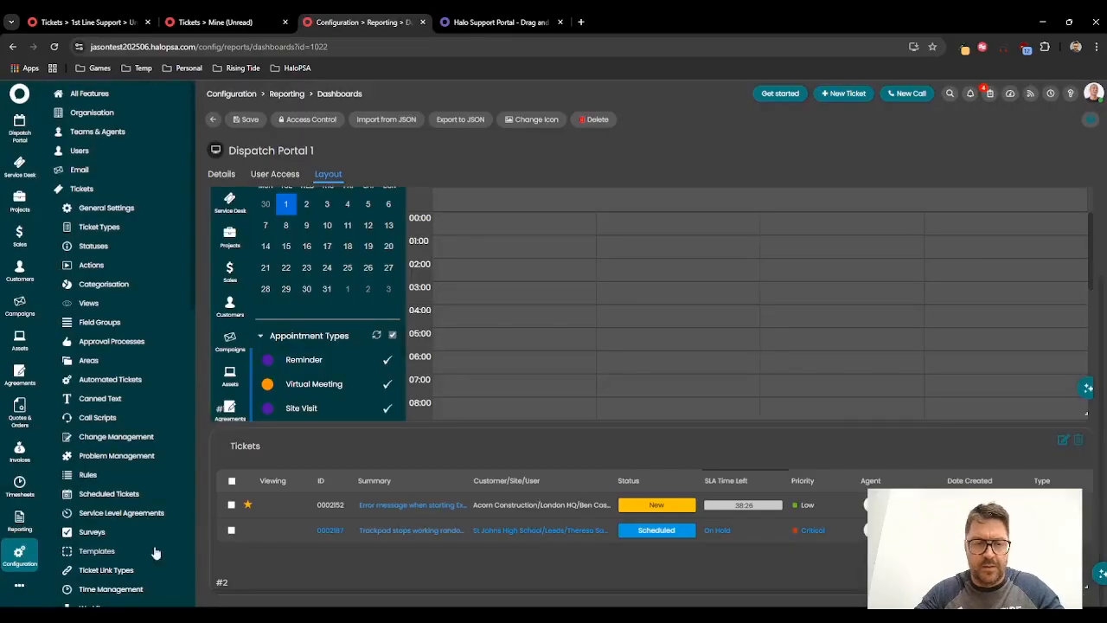
left_click(246, 119)
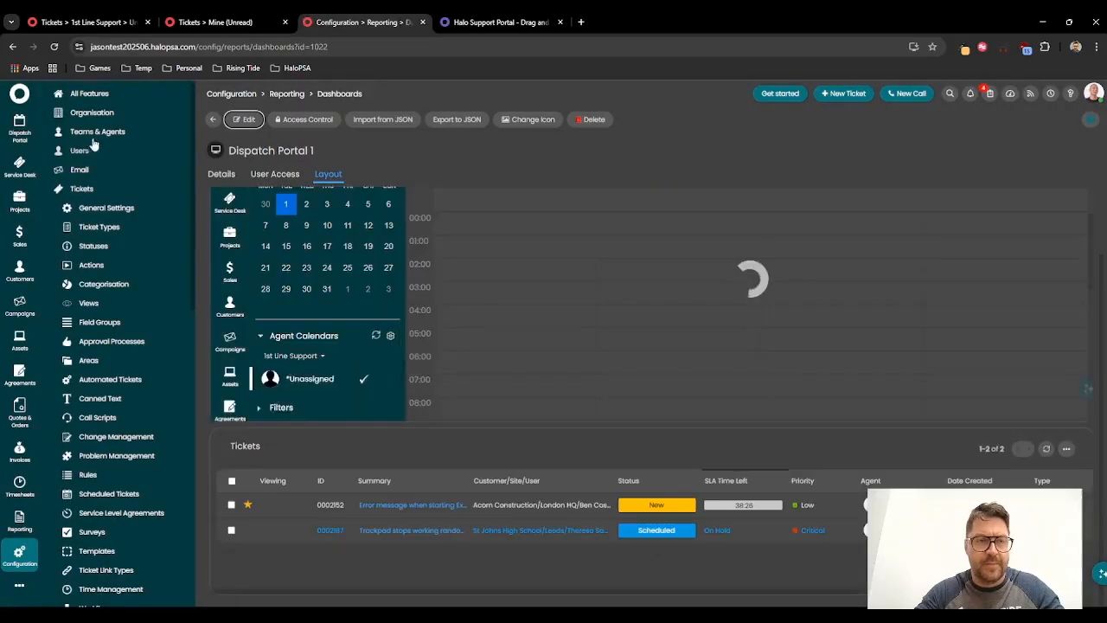
Step: Open the Dispatch Portal and inspect the Error message when starting Excel ticket from its ticket list
left_click(19, 128)
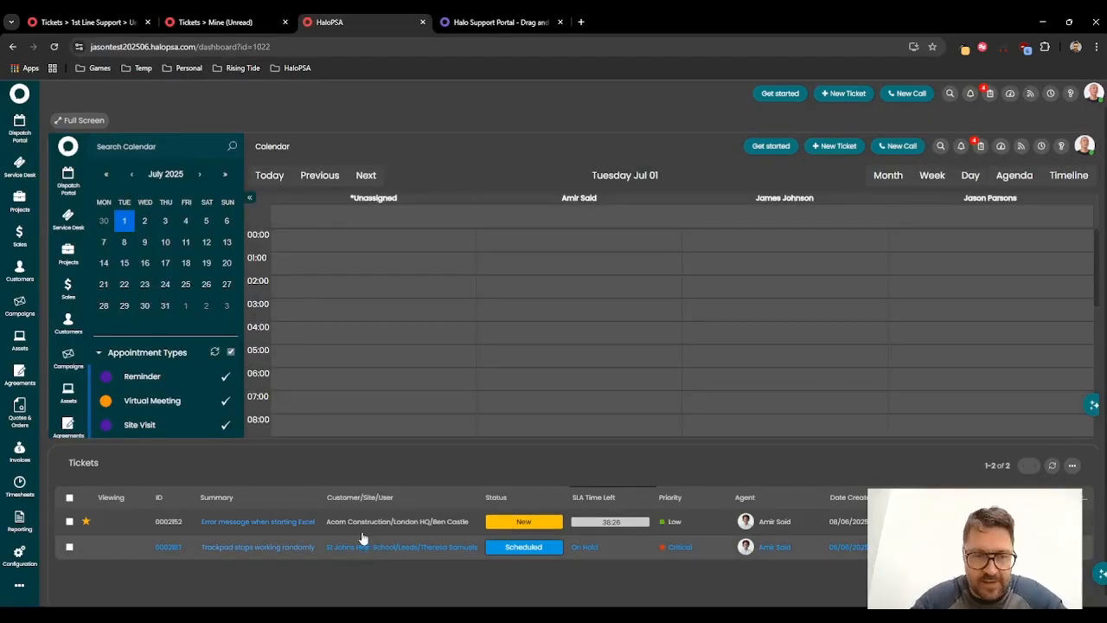
left_click(320, 522)
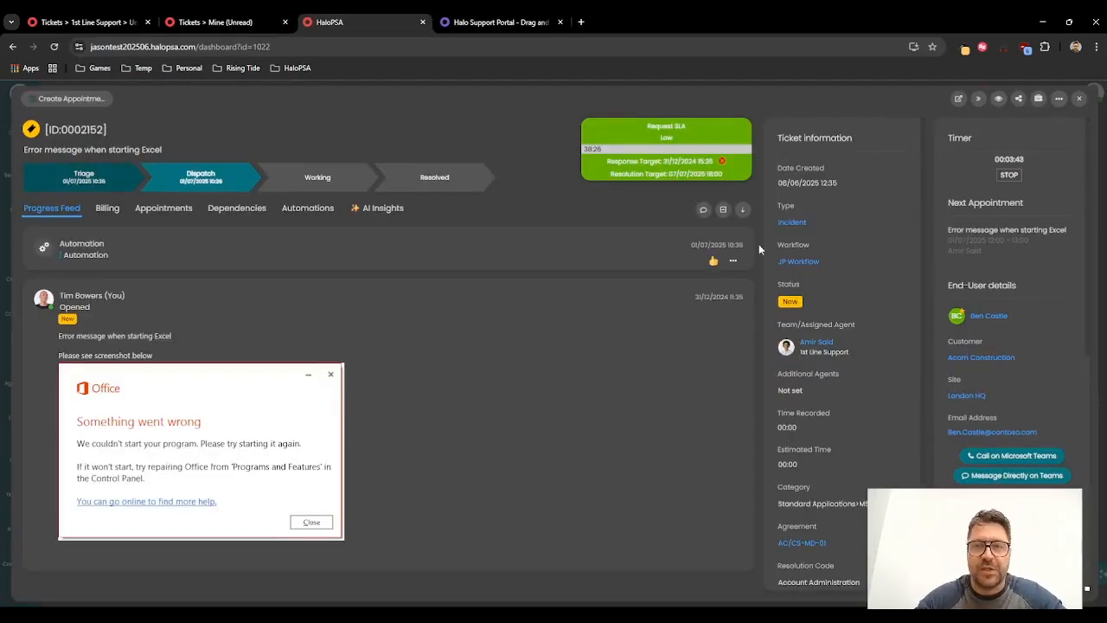
left_click(1082, 99)
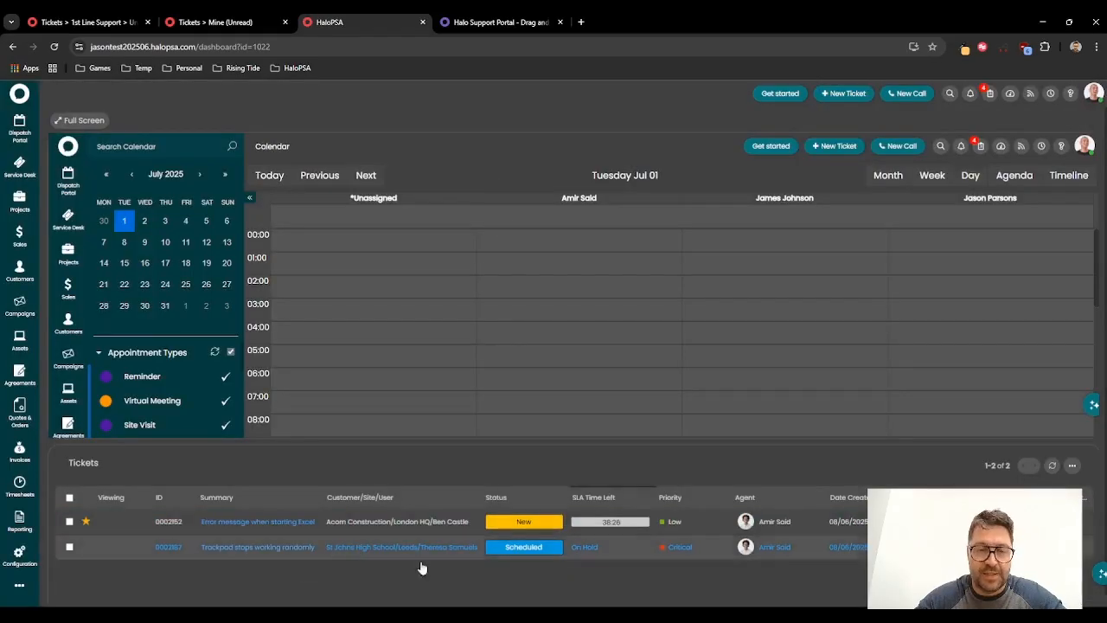
Step: Open the Trackpad stops working randomly ticket, switch its status to New and back to Scheduled, then close it
left_click(265, 547)
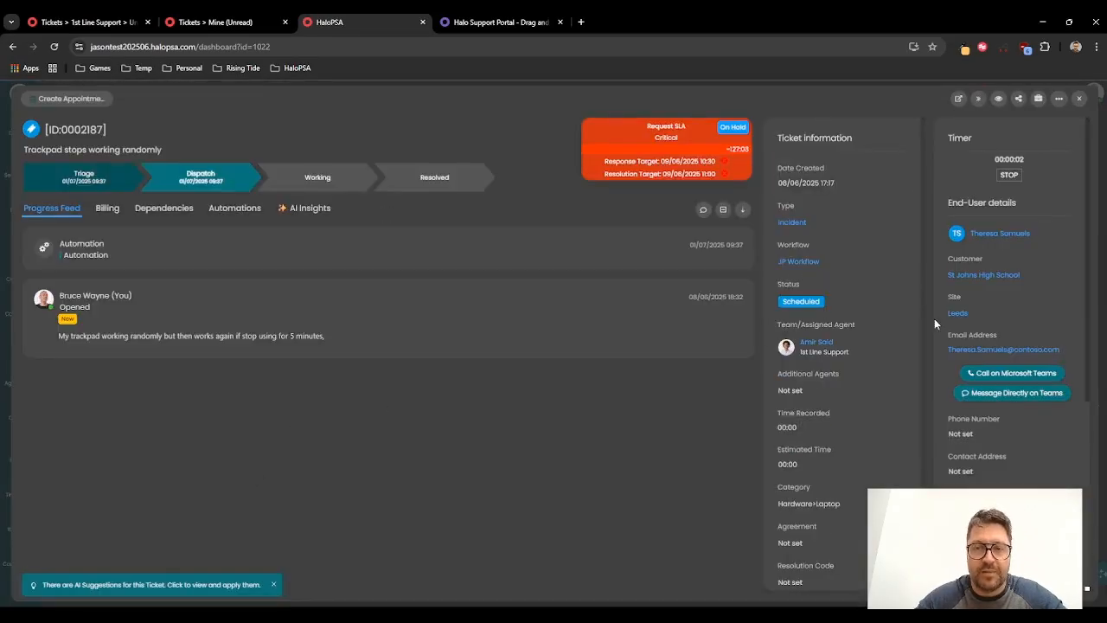
left_click(872, 298)
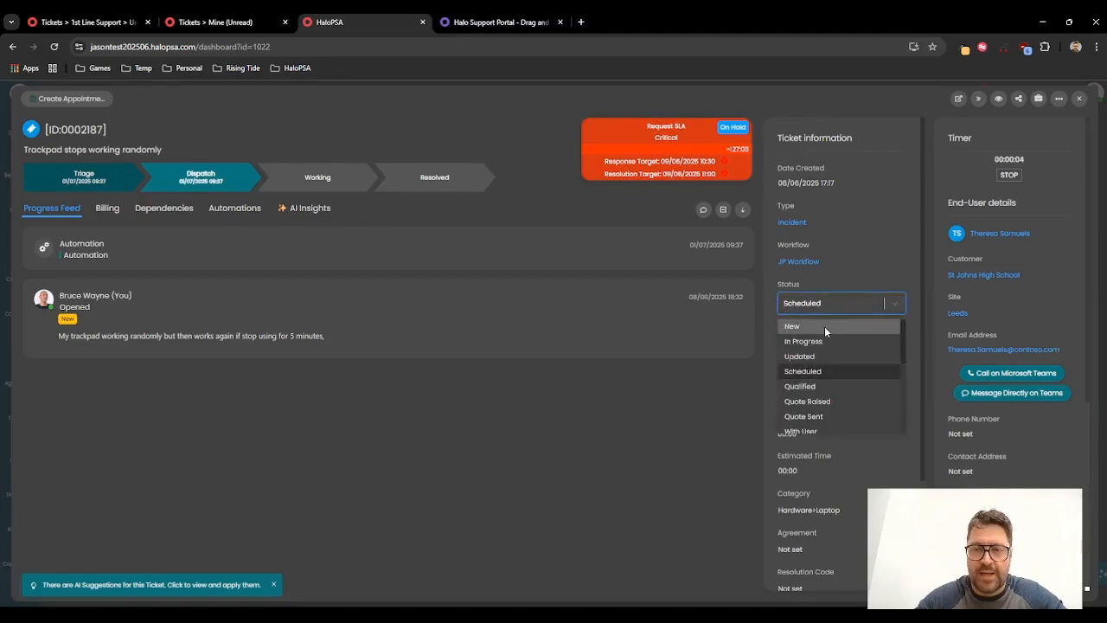
left_click(825, 326)
left_click(877, 299)
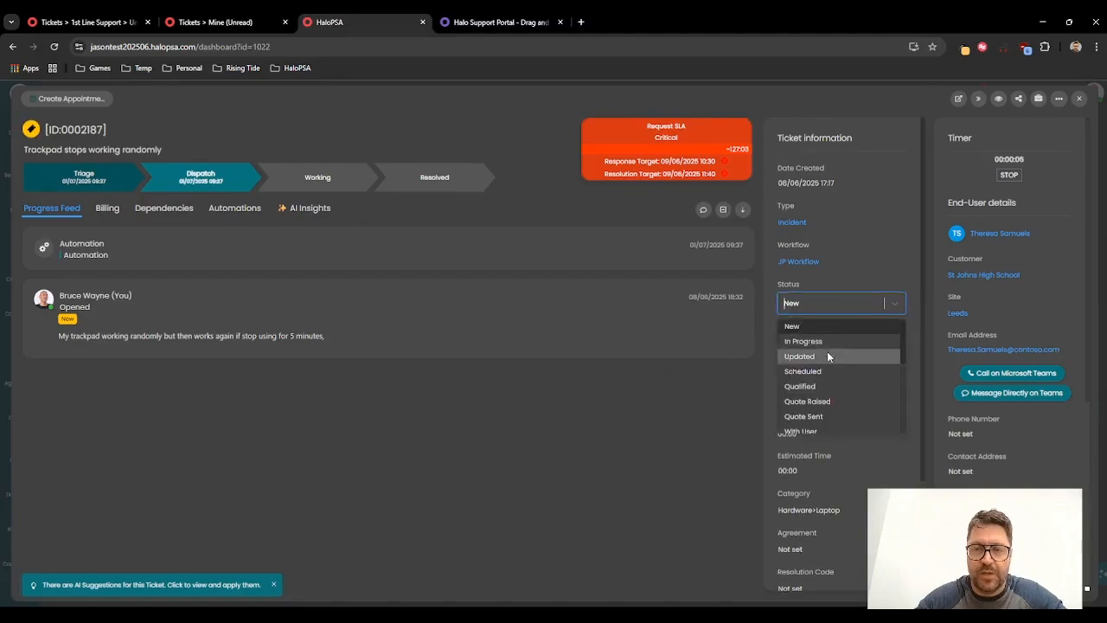
left_click(822, 372)
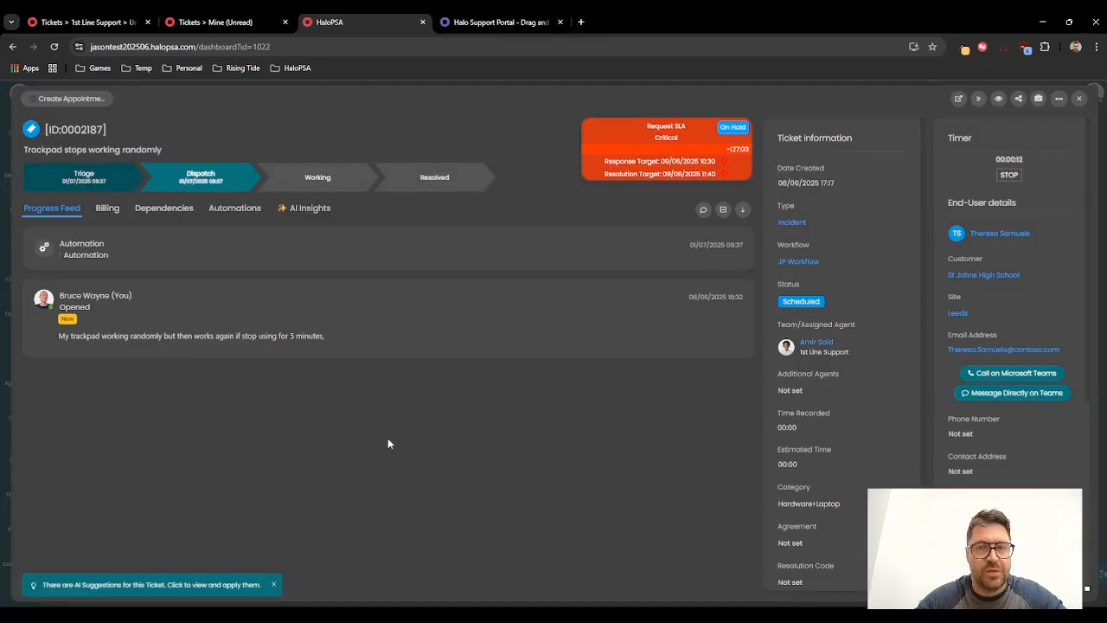
left_click(1080, 101)
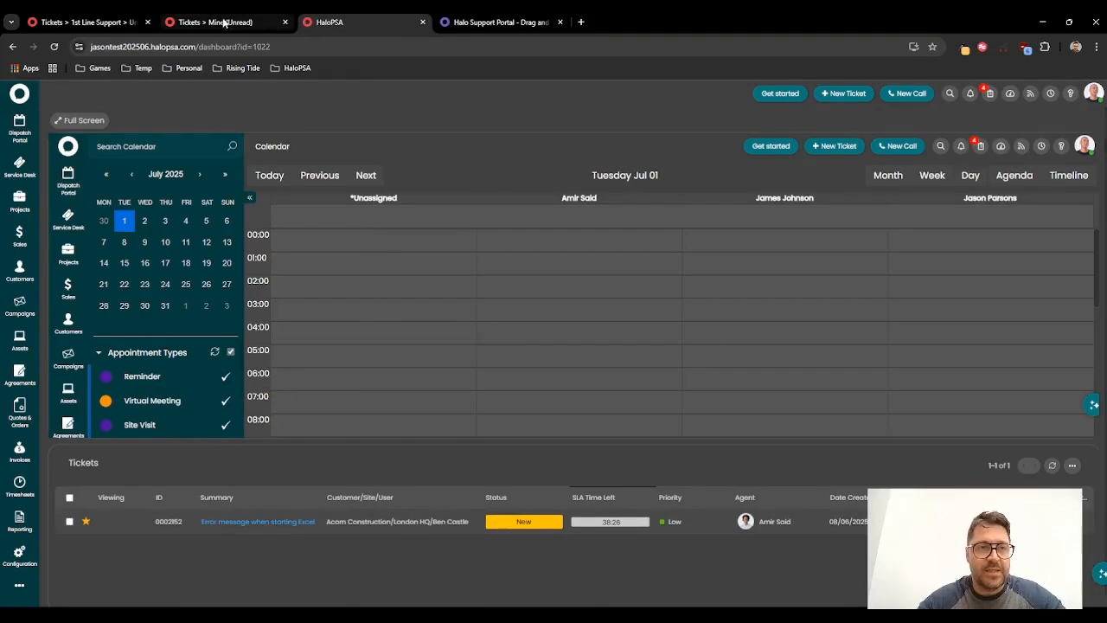
Step: Open the Calendars and Appointments general settings and review the appointment and ticket settings
left_click(19, 555)
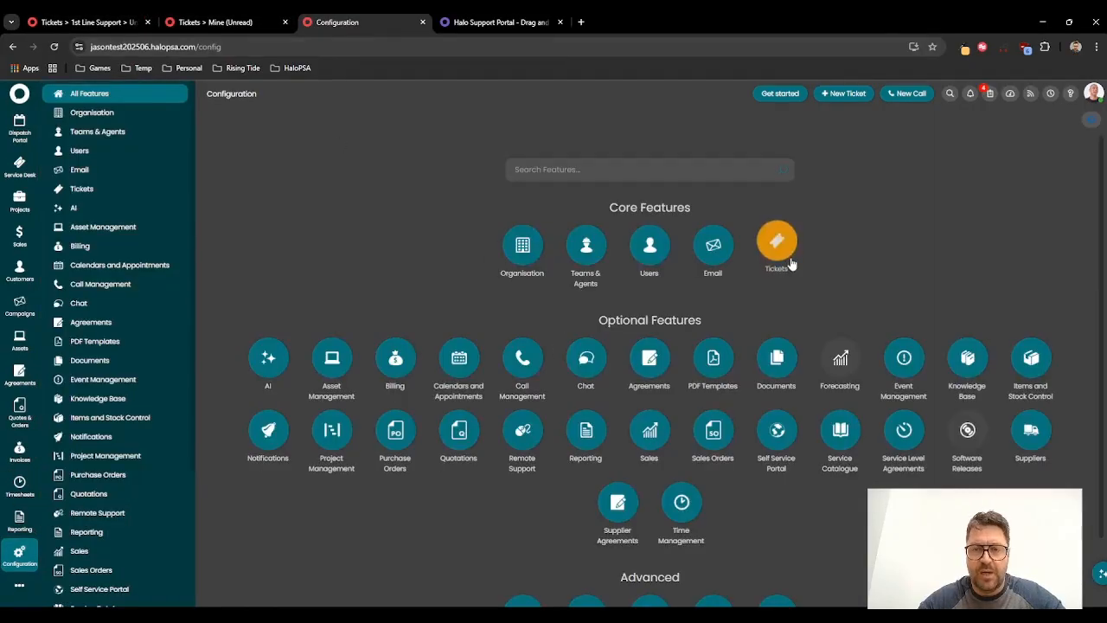
left_click(462, 366)
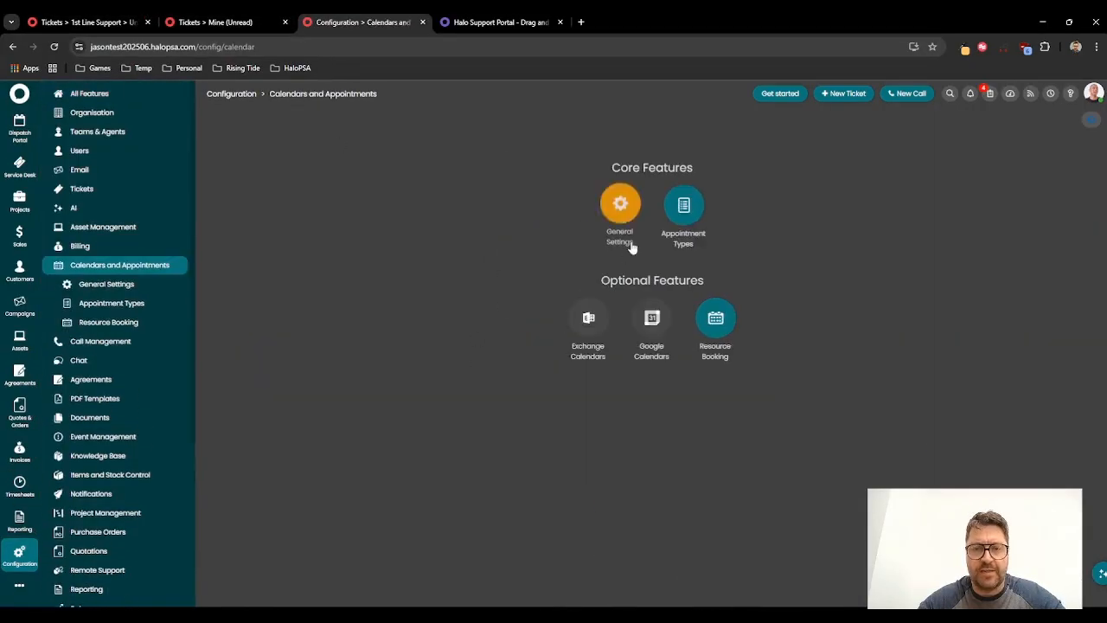
left_click(621, 206)
scroll(427, 400, "down", 10)
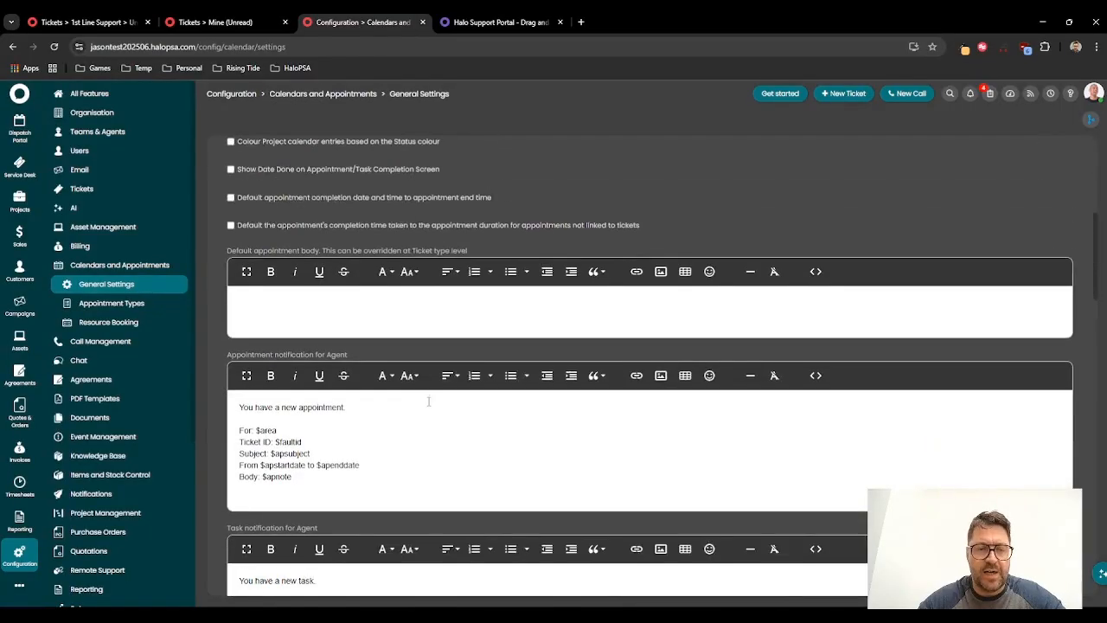
scroll(427, 401, "down", 5)
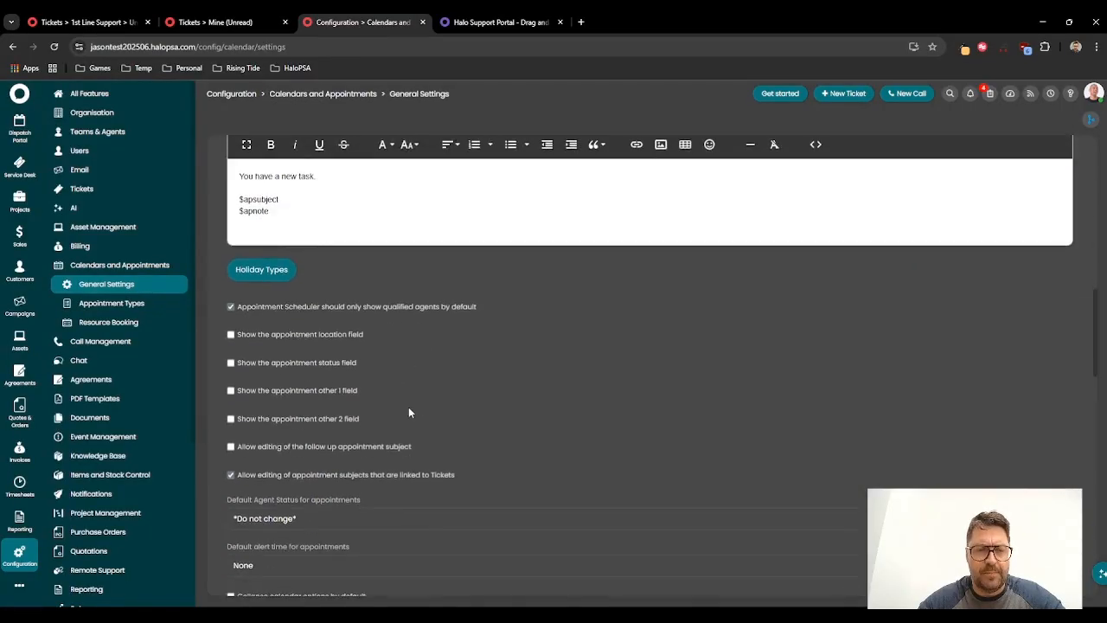
scroll(358, 458, "down", 3)
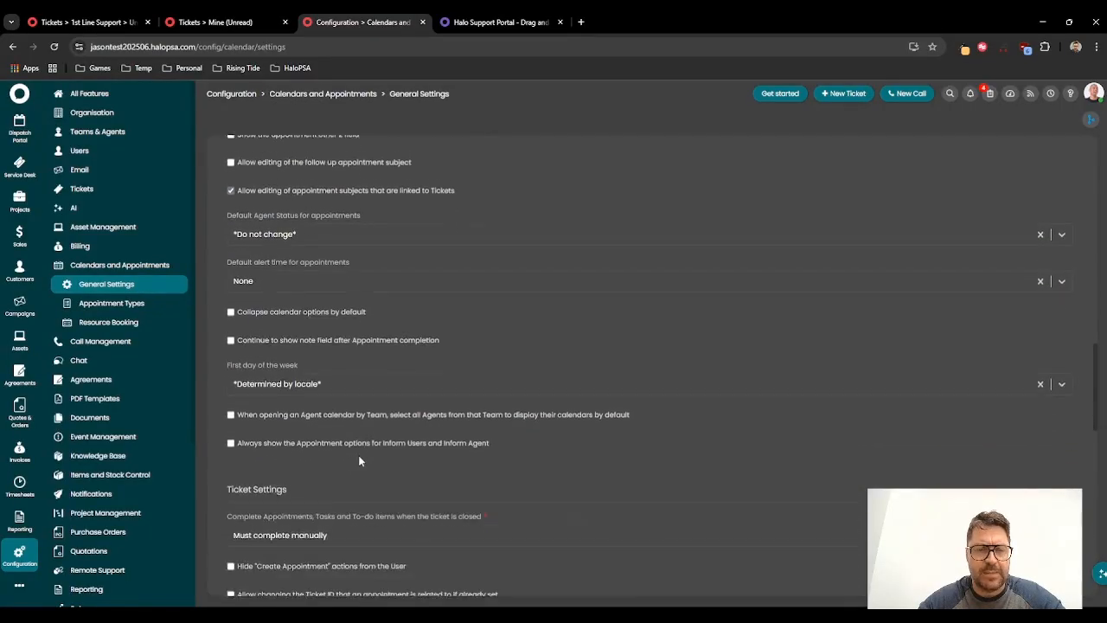
scroll(358, 455, "down", 2)
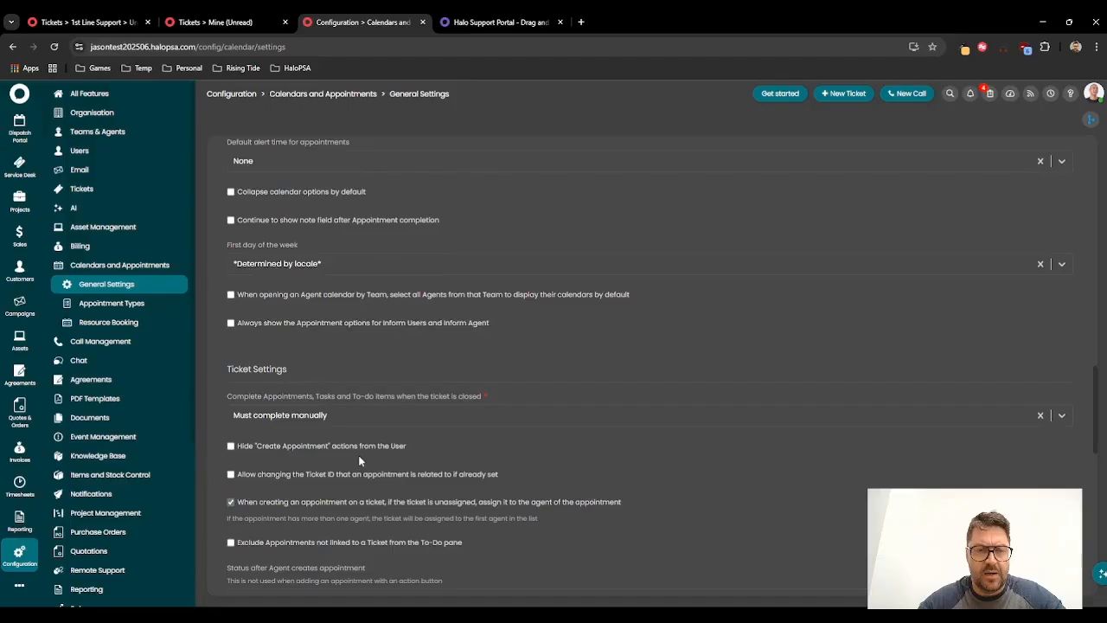
scroll(360, 459, "down", 1)
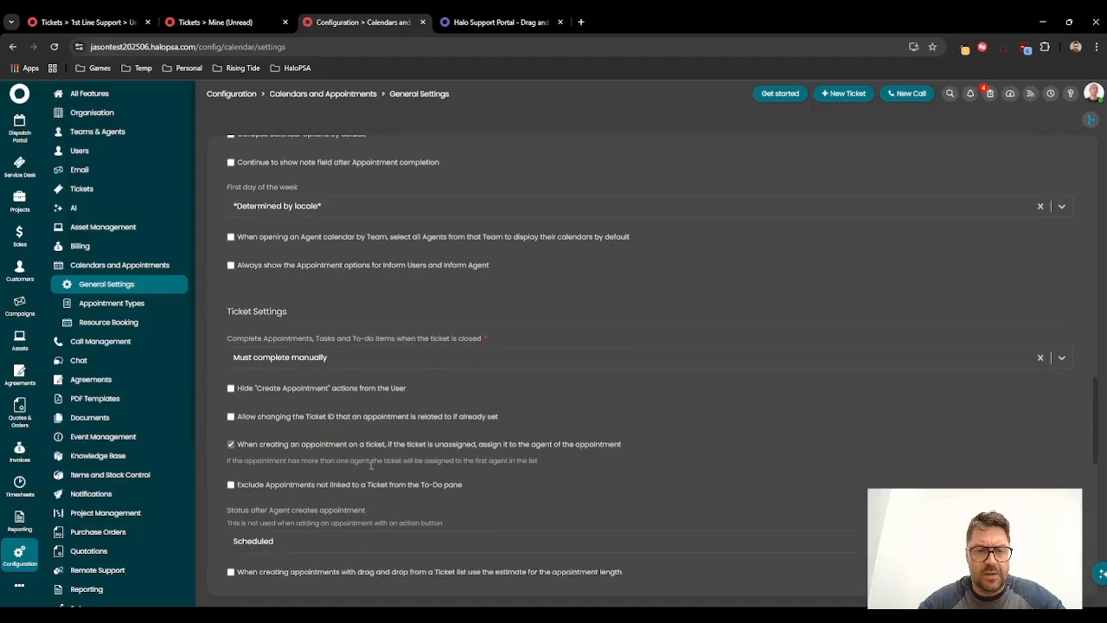
scroll(339, 495, "down", 2)
scroll(328, 485, "down", 2)
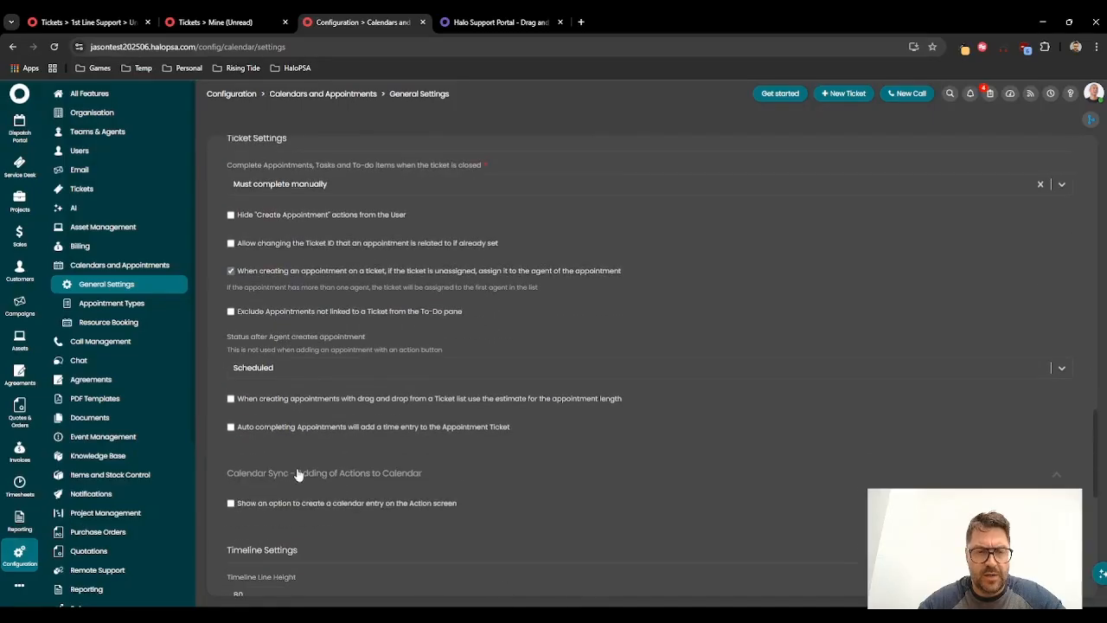
scroll(317, 465, "down", 4)
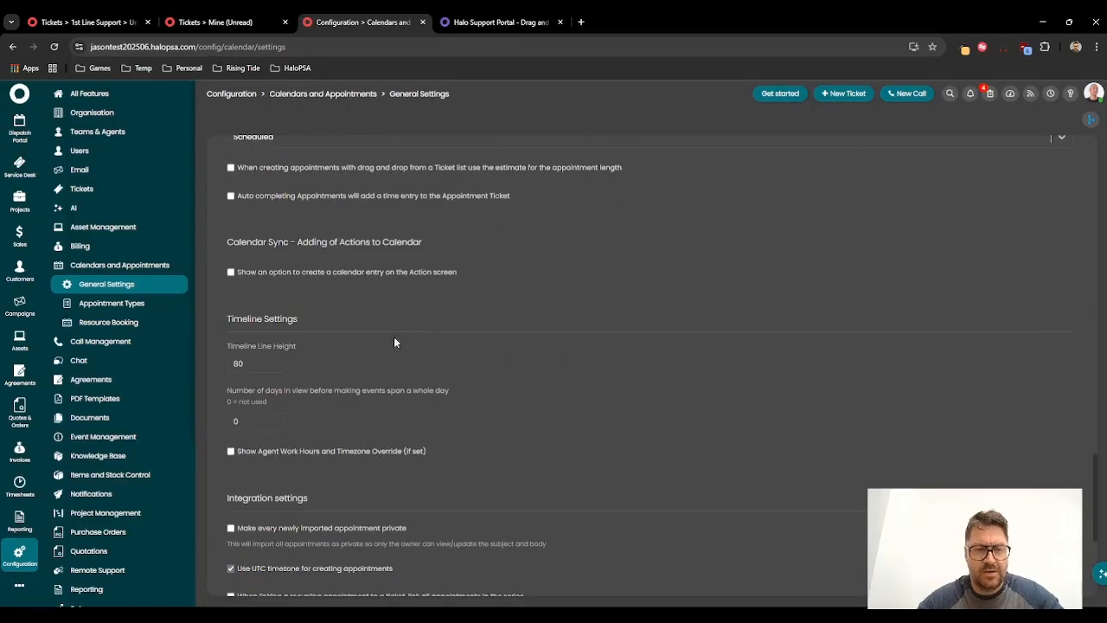
Step: Search the settings page for the option using the estimate for drag-and-drop appointment length
key("ctrl+f")
type("estima")
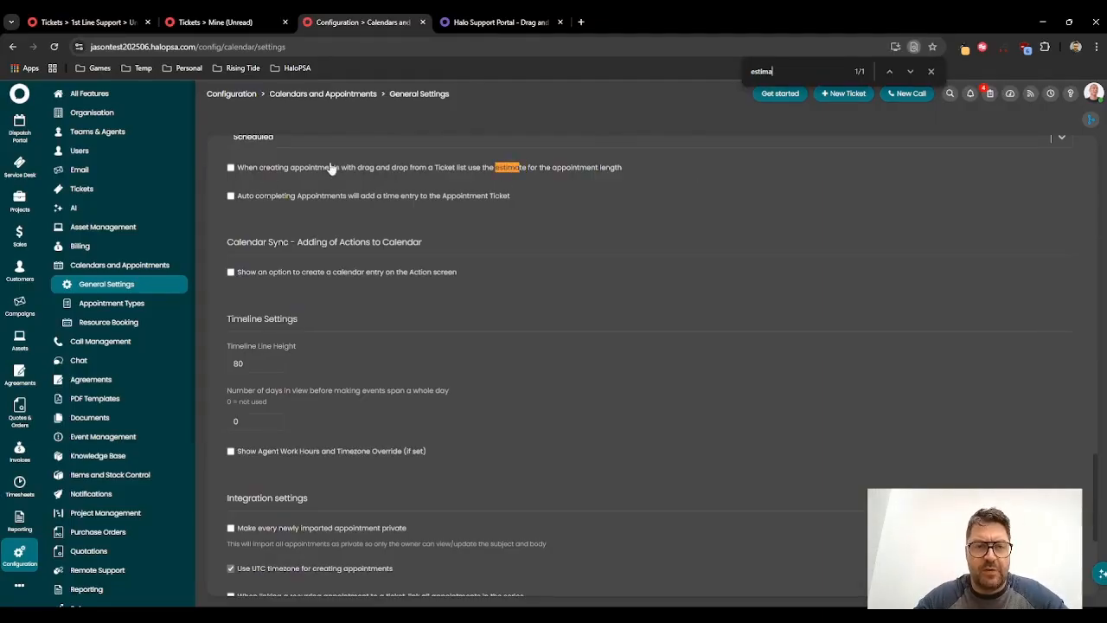
scroll(458, 208, "up", 1)
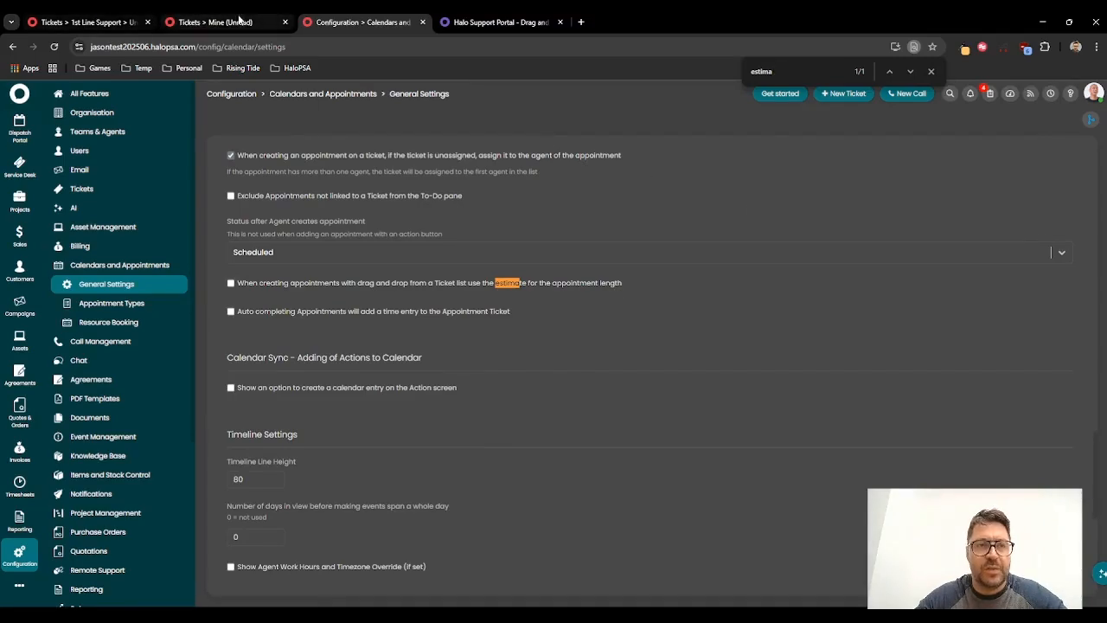
left_click(234, 22)
left_click(337, 21)
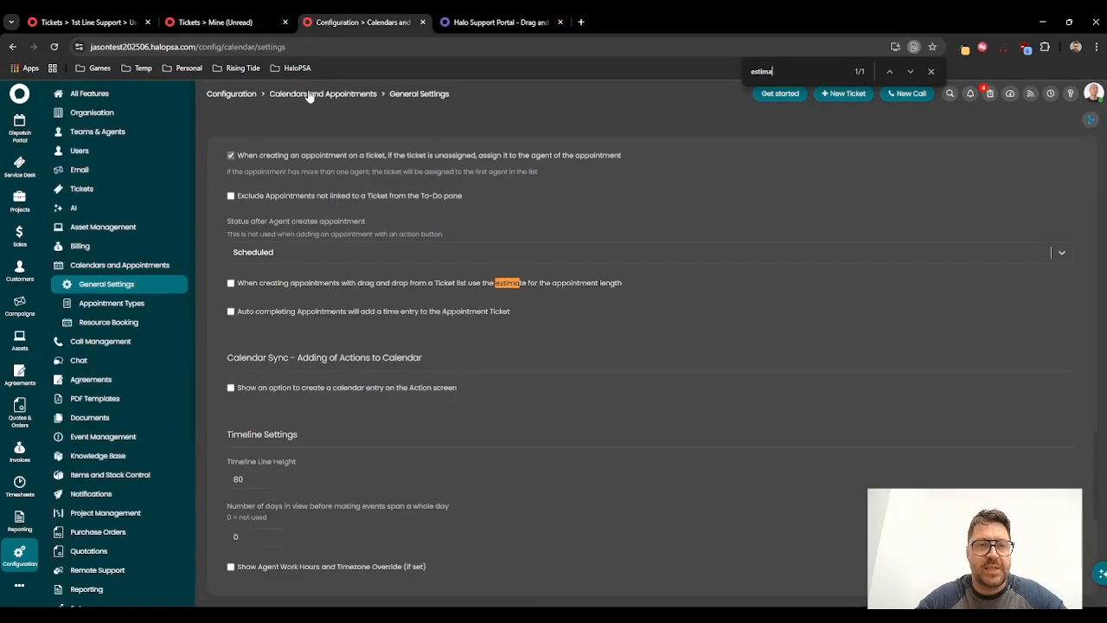
Step: Open the Incident ticket type's field list in edit mode and inspect the Estimated Time field's visibility settings
left_click(243, 94)
left_click(777, 244)
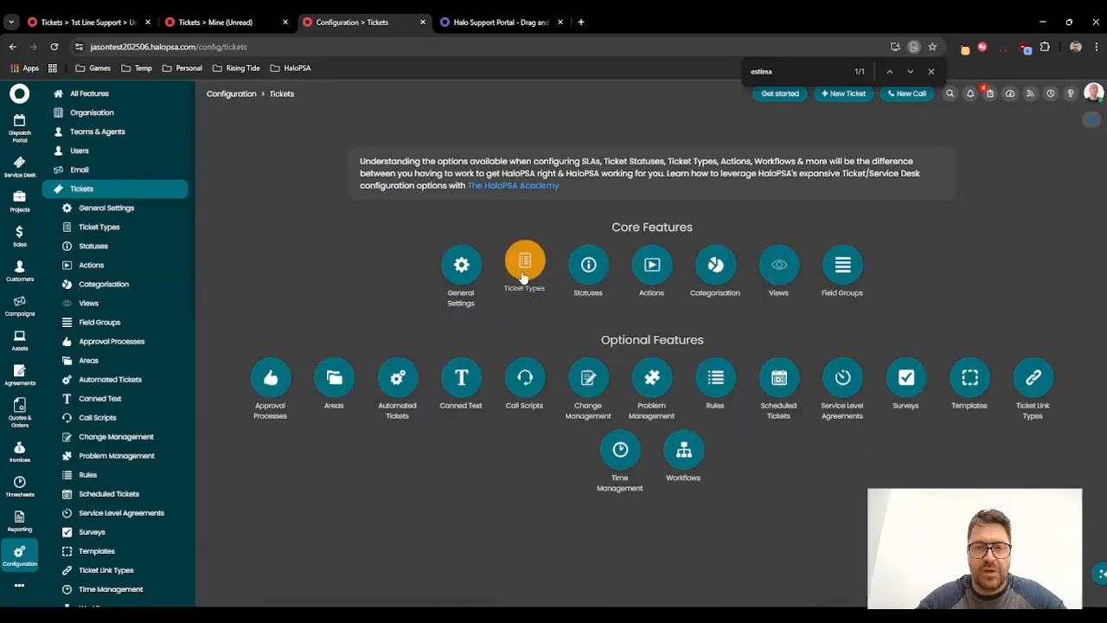
left_click(524, 262)
left_click(297, 247)
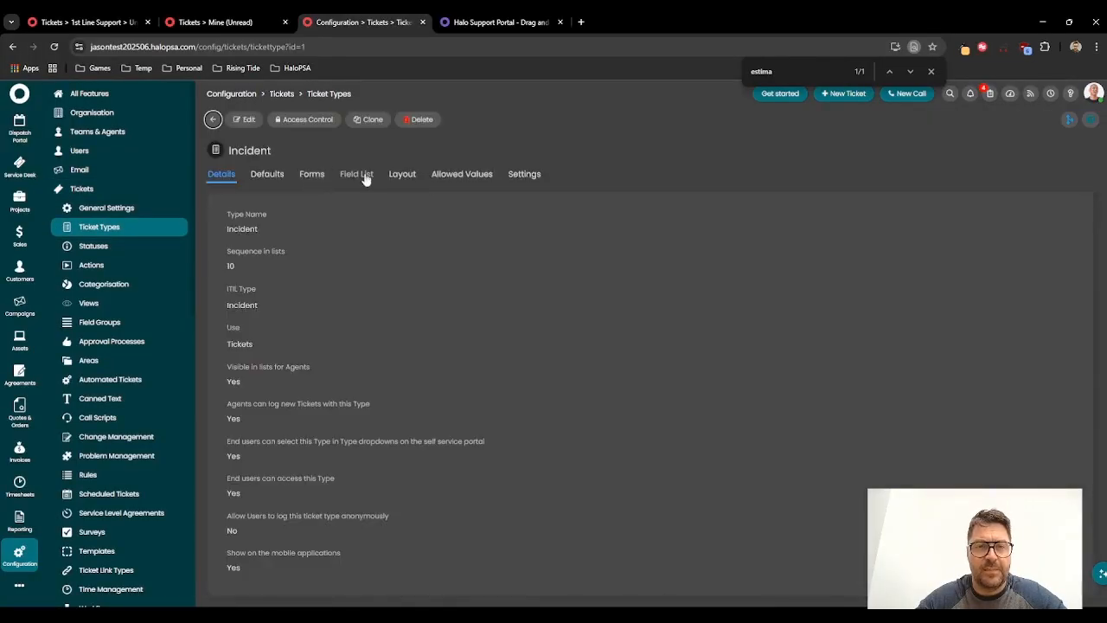
left_click(362, 176)
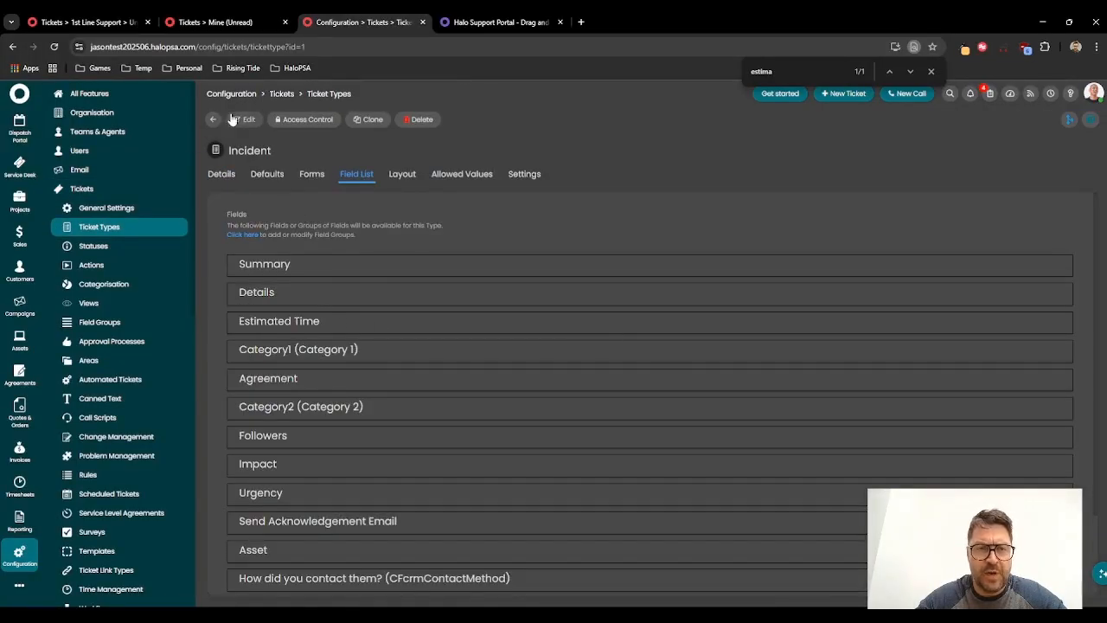
left_click(240, 120)
left_click(1053, 322)
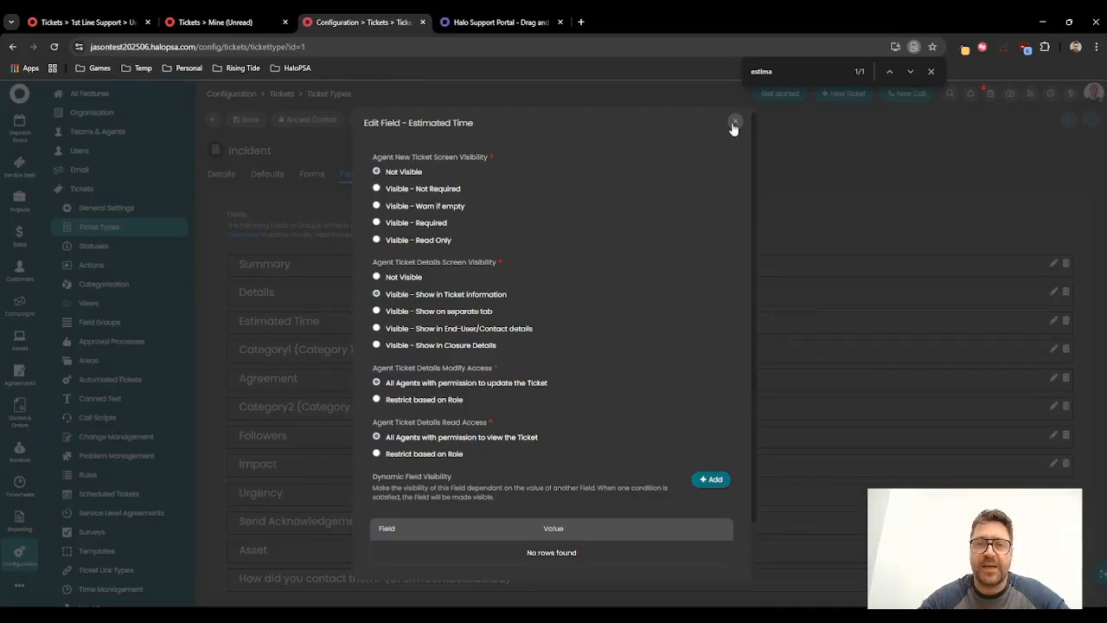
left_click(734, 125)
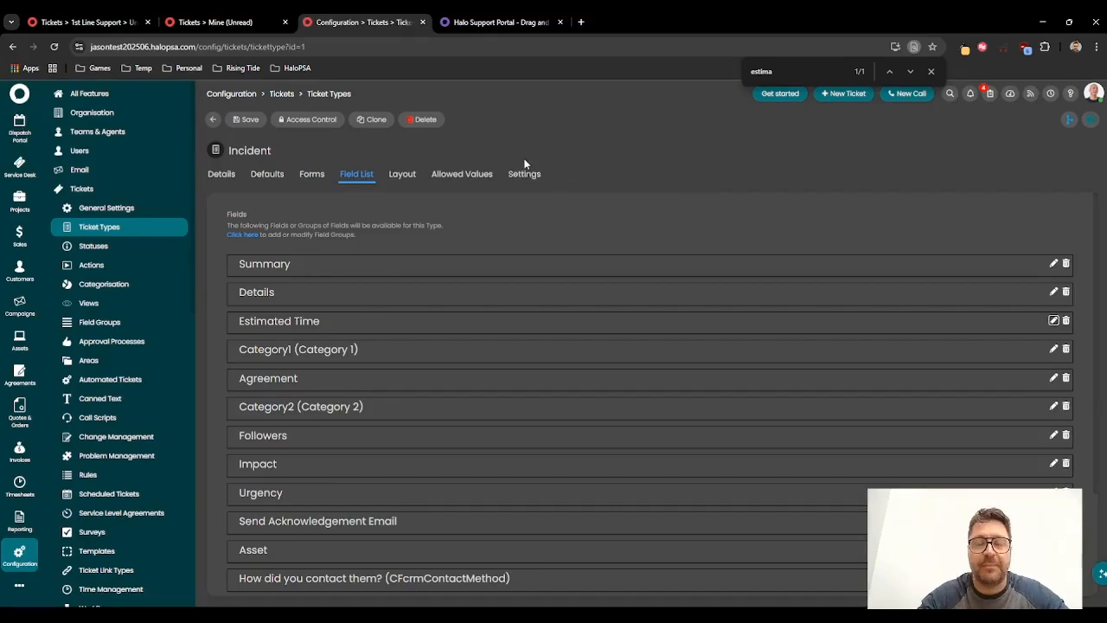
Step: Switch to the browser tab showing the 1st Line Support tickets
left_click(100, 19)
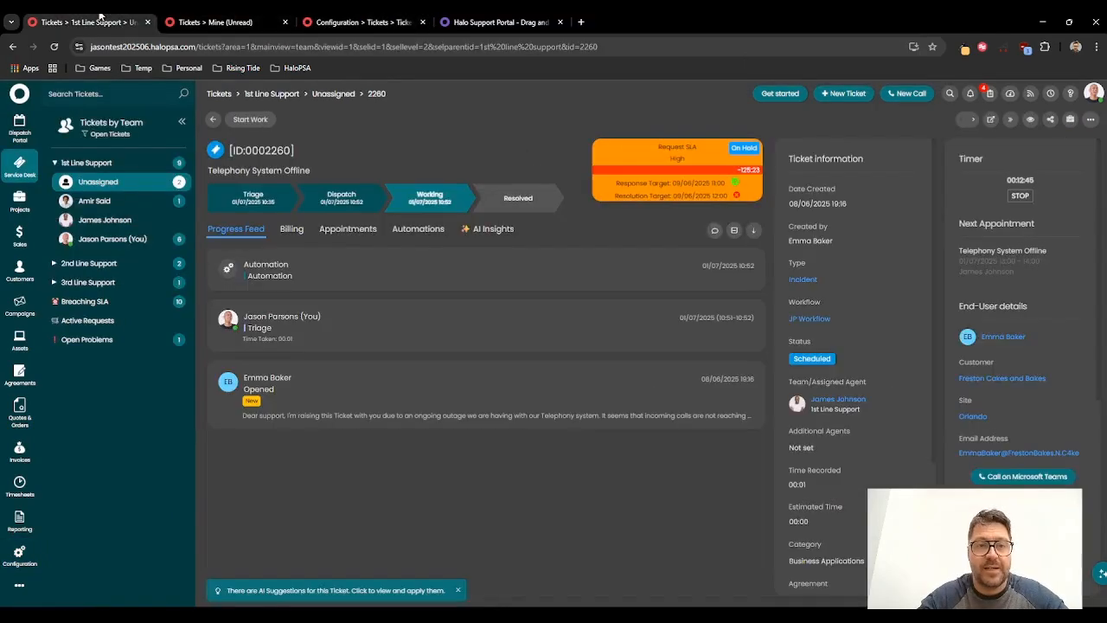